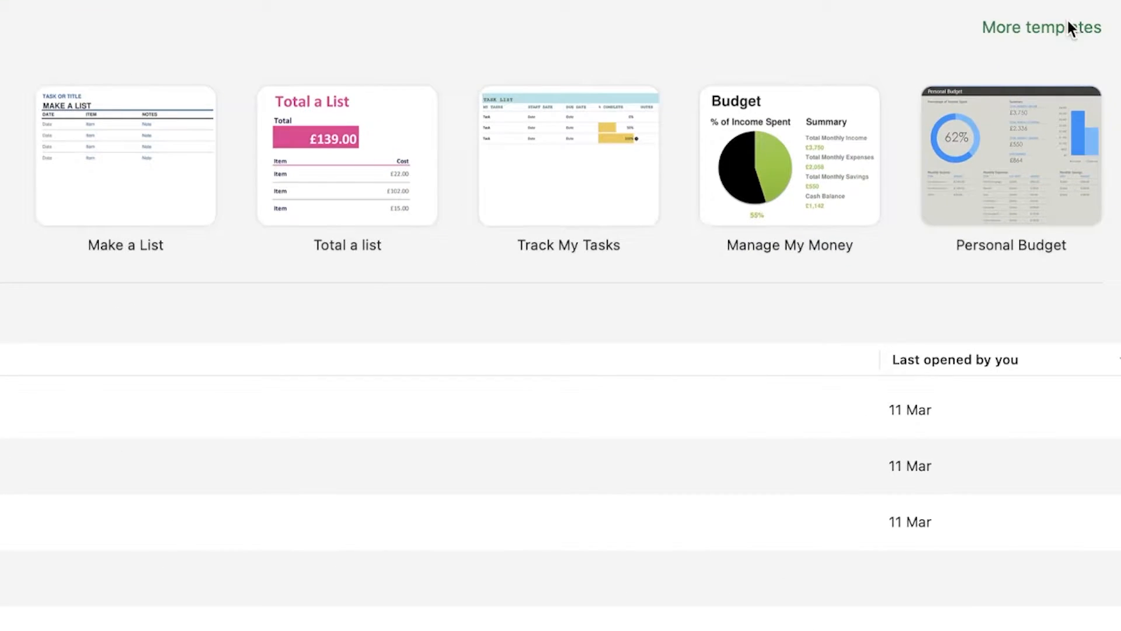
Create a new workbook from the Weekly Assignment Schedule template, found among the additional templates
left_click(1070, 28)
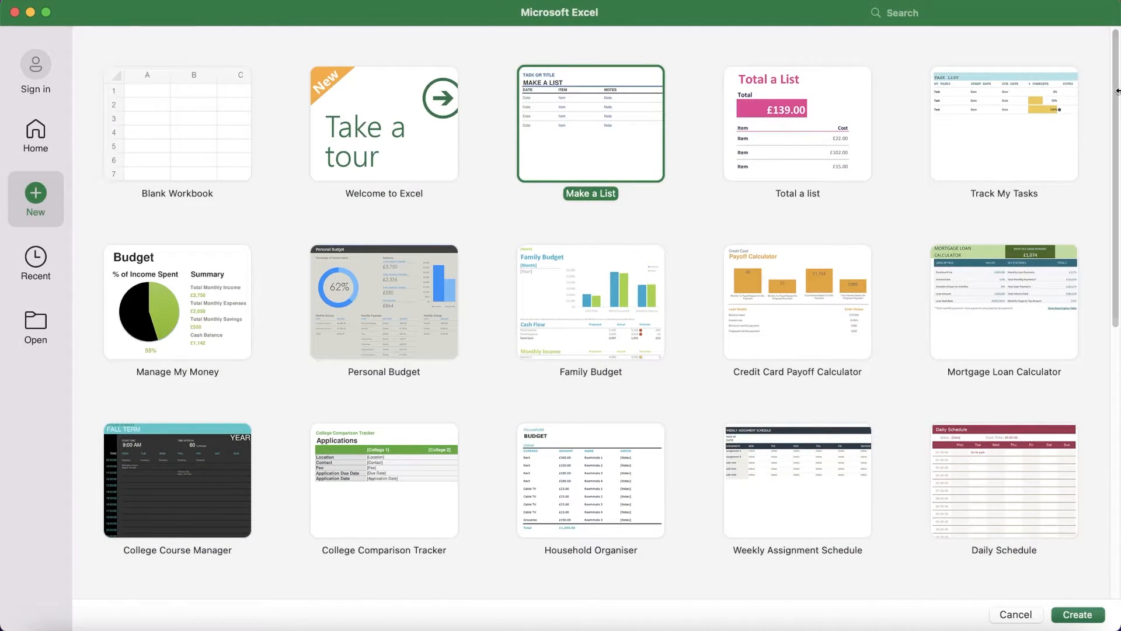
scroll(345, 281, "down", 3)
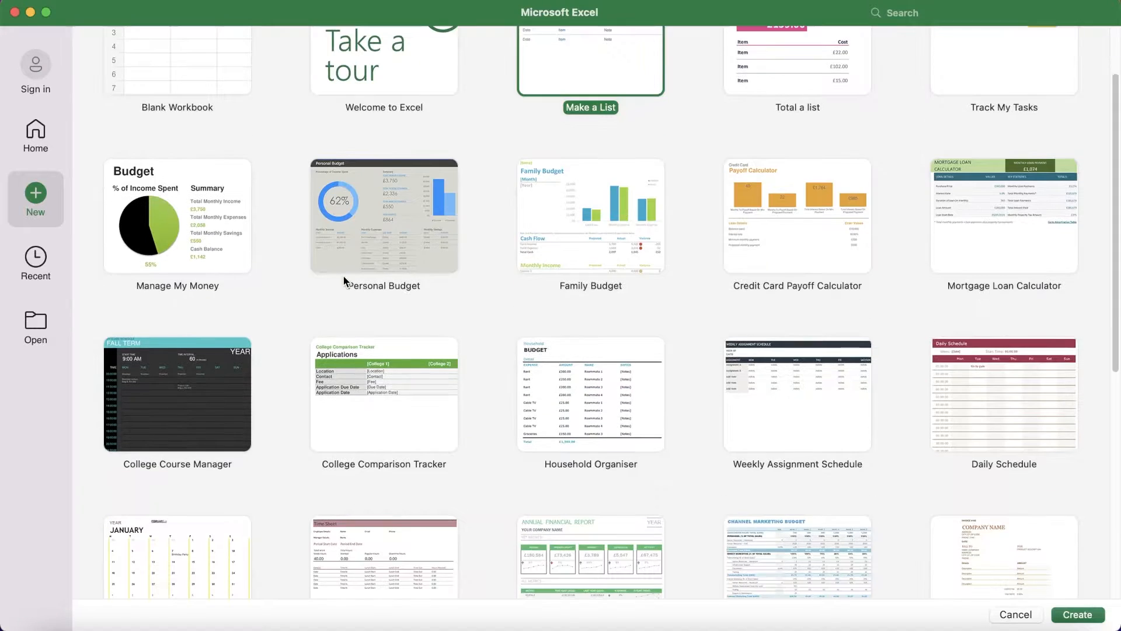
scroll(871, 293, "down", 2)
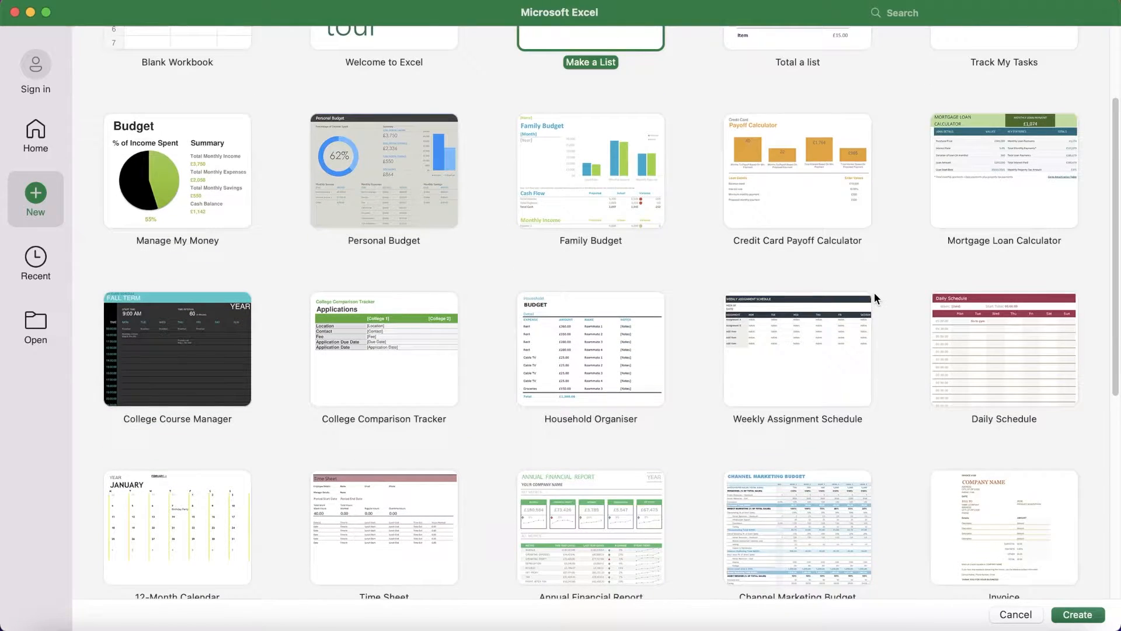
double_click(822, 341)
Look over the weekly assignment table and its notes cells under the weekday headers
scroll(892, 371, "down", 3)
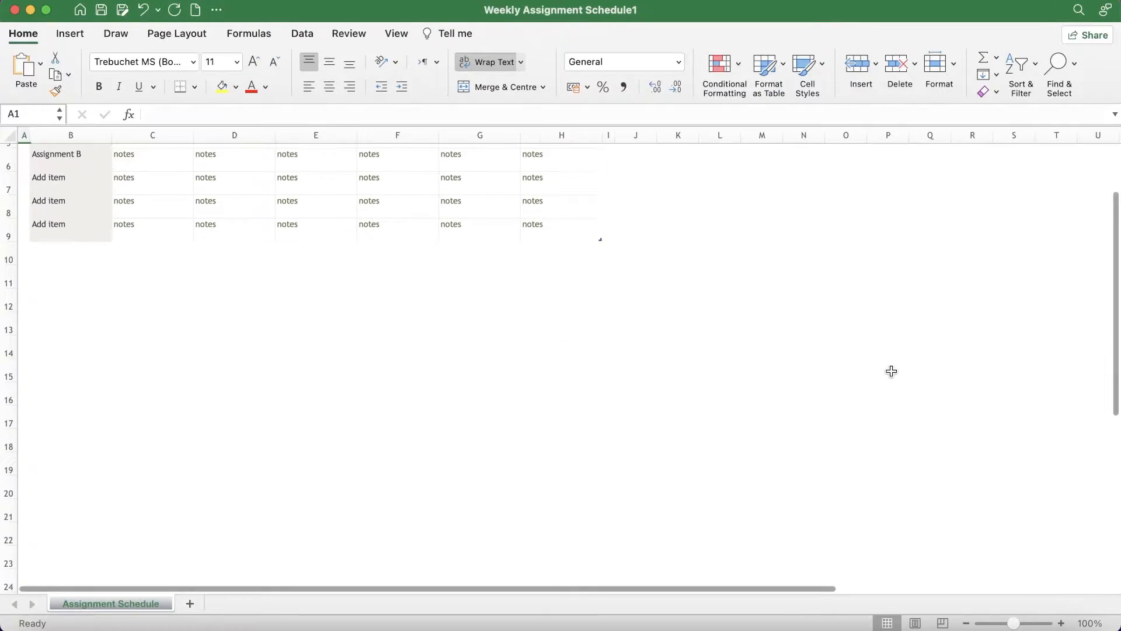
scroll(373, 392, "up", 3)
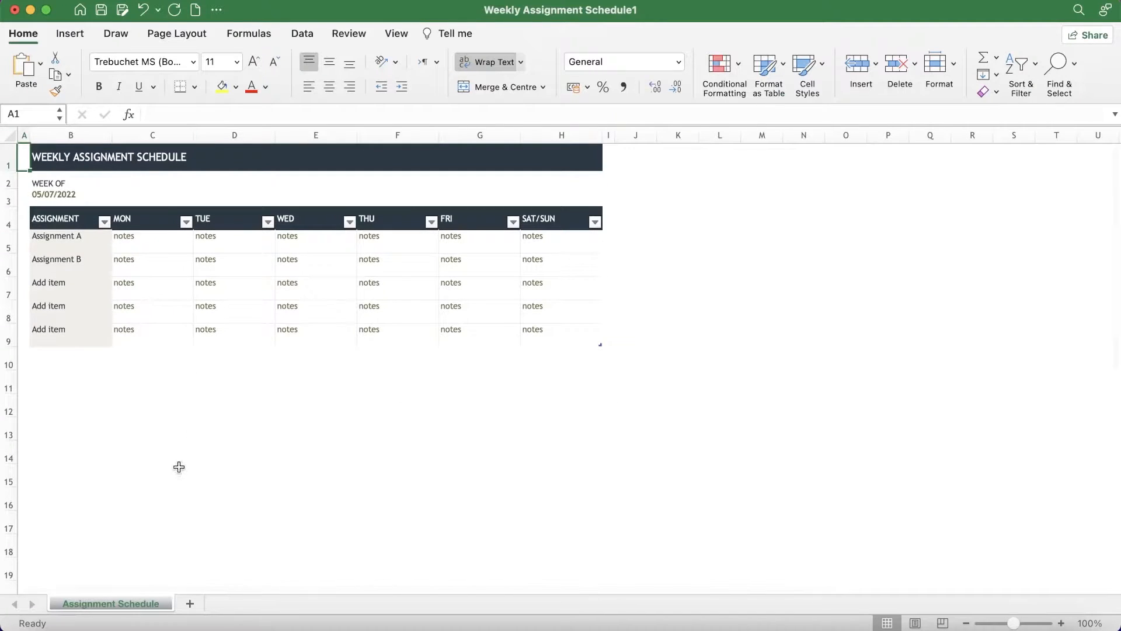
scroll(971, 265, "down", 3)
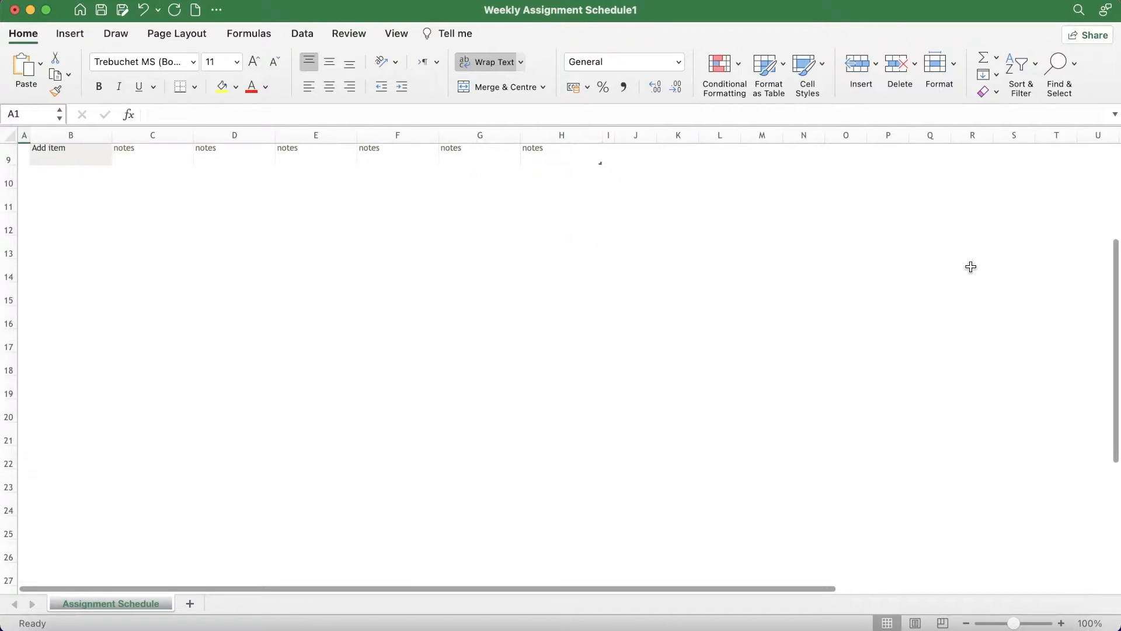
scroll(929, 293, "up", 3)
left_click(390, 237)
left_click(399, 305)
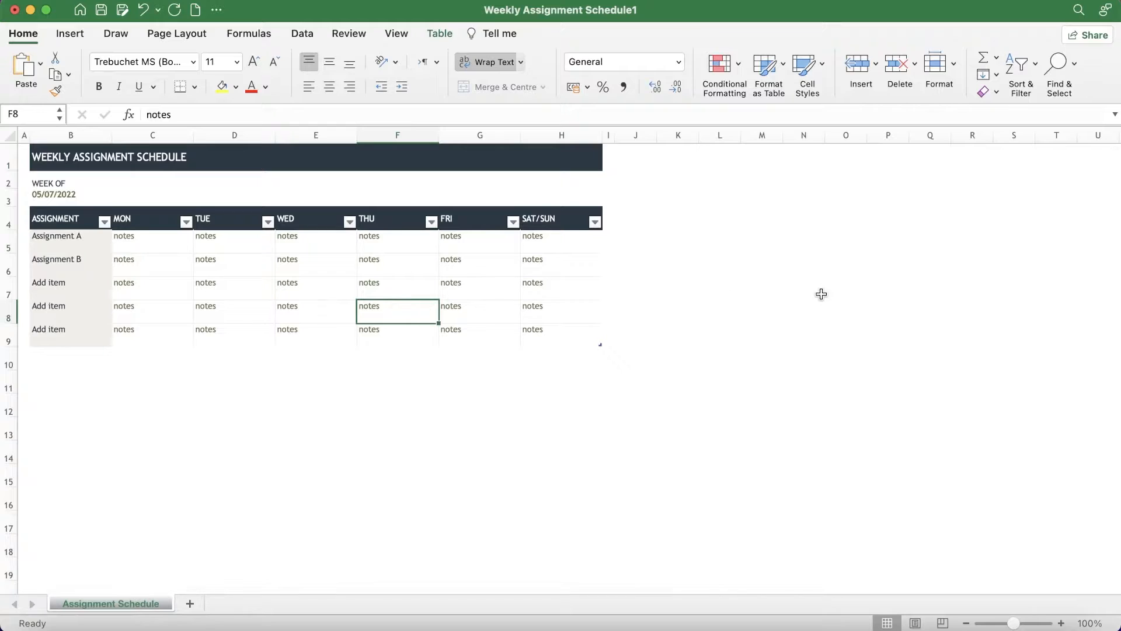
left_click(347, 305)
left_click(269, 268)
left_click(180, 273)
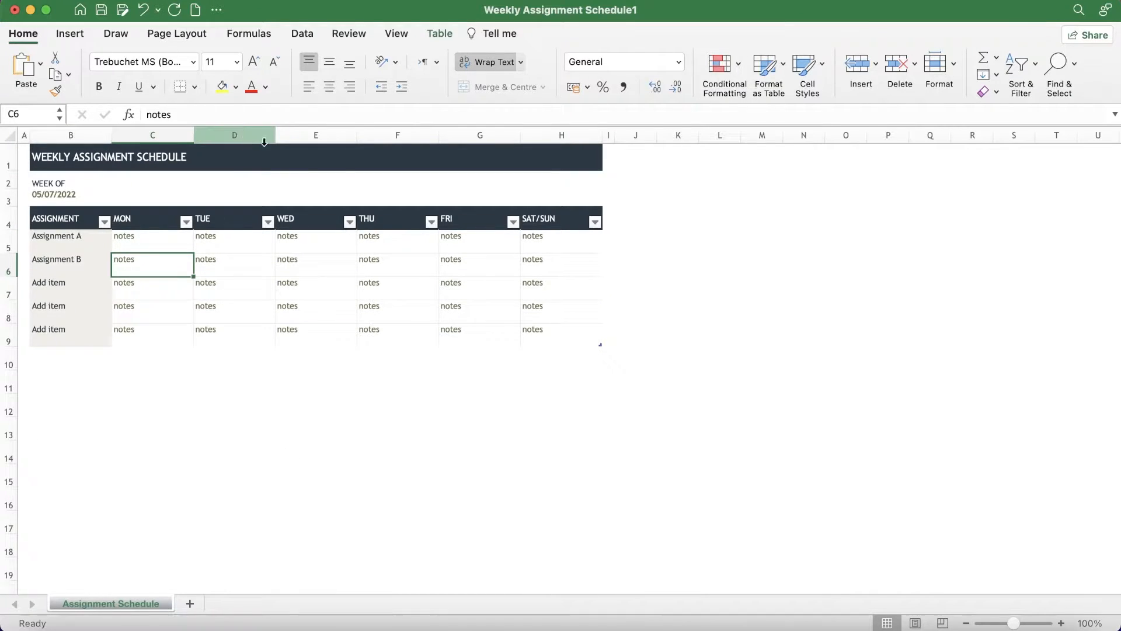
Highlight the whole of column C and its MON header cell to identify the column
left_click(182, 135)
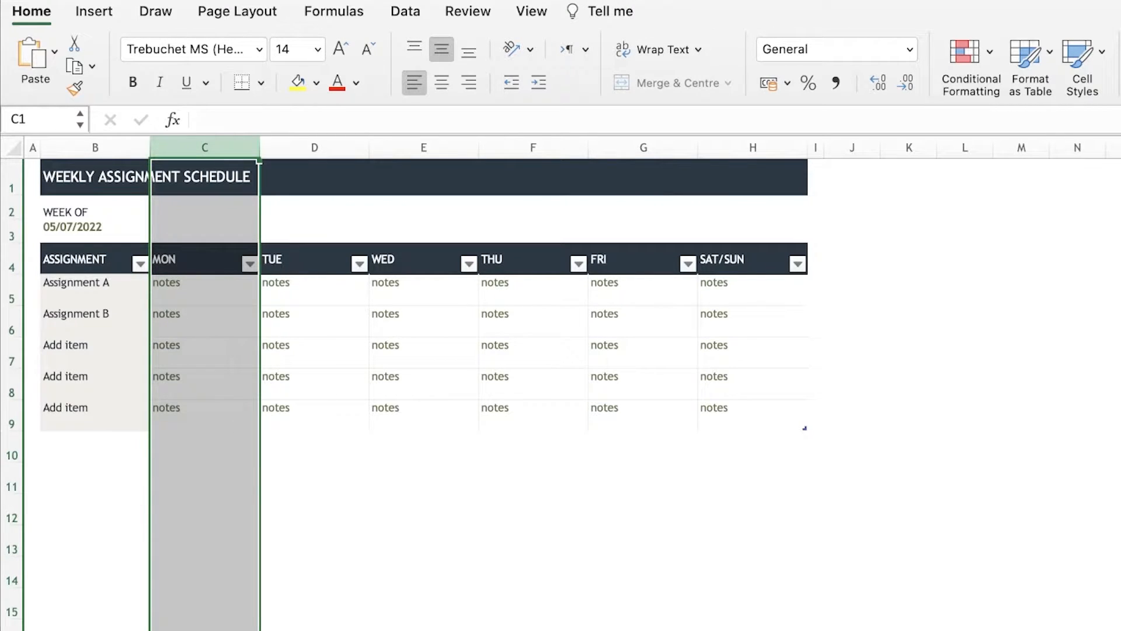
left_click(412, 563)
left_click(198, 256)
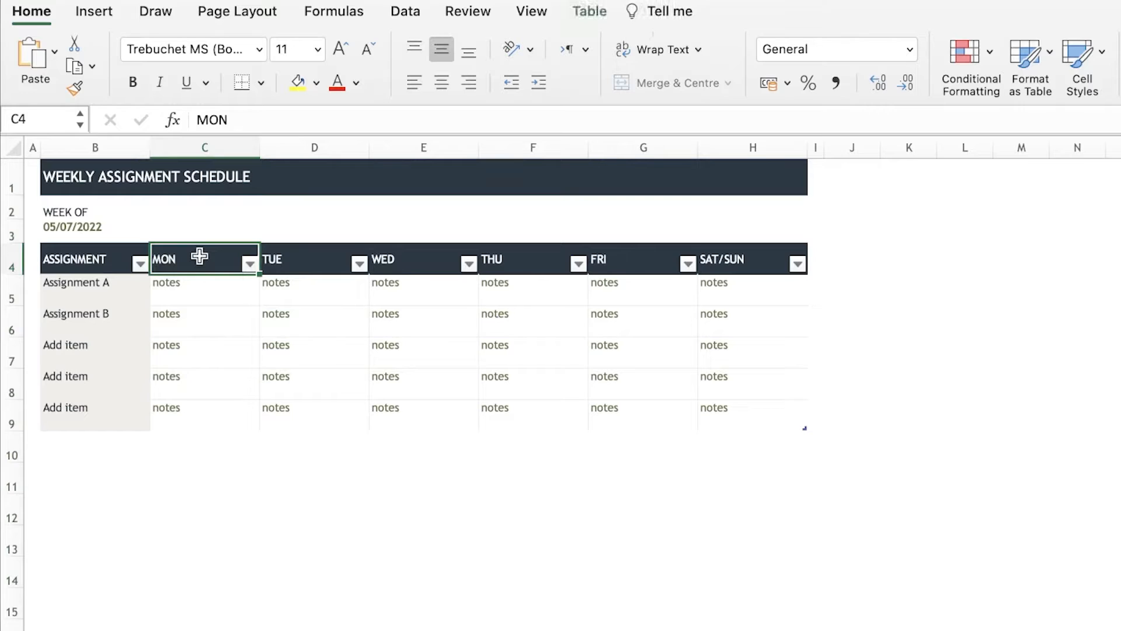
left_click(362, 520)
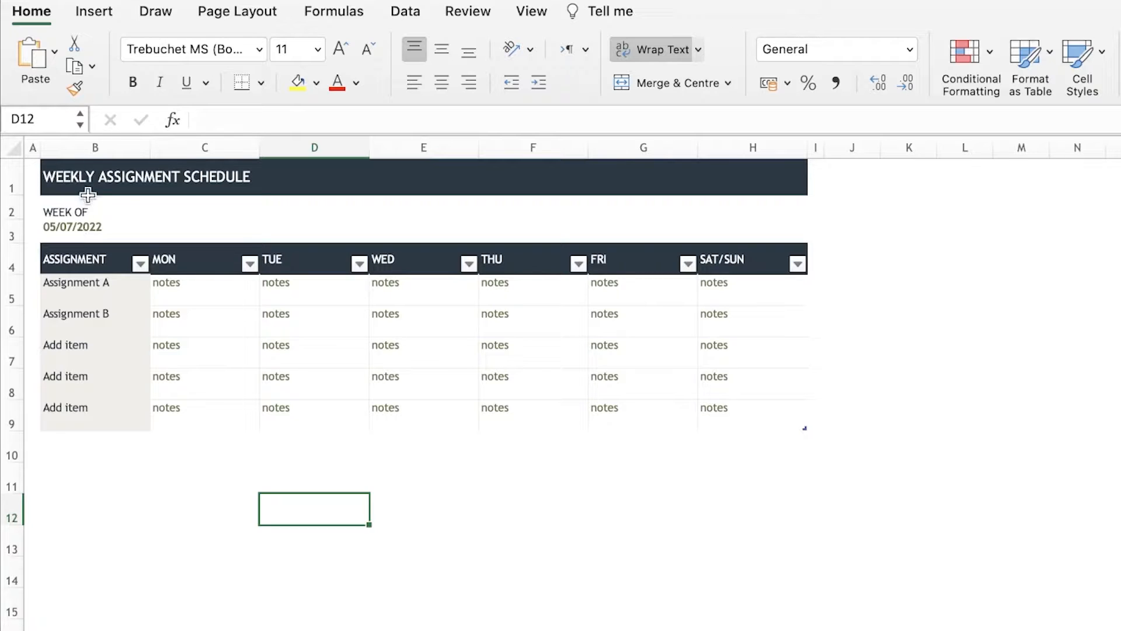
Select the entire column C and examine how far the selection extends beyond the table, then clear the selection
left_click(203, 147)
scroll(619, 374, "down", 2)
left_click(626, 391)
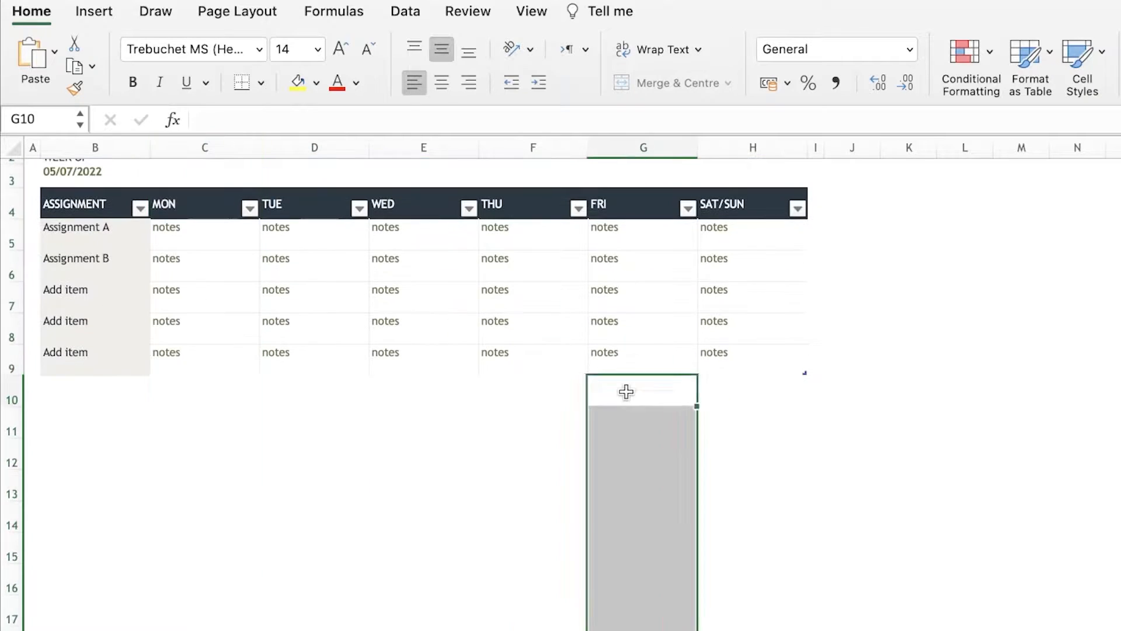
scroll(962, 303, "down", 8)
scroll(589, 359, "up", 7)
scroll(941, 403, "up", 3)
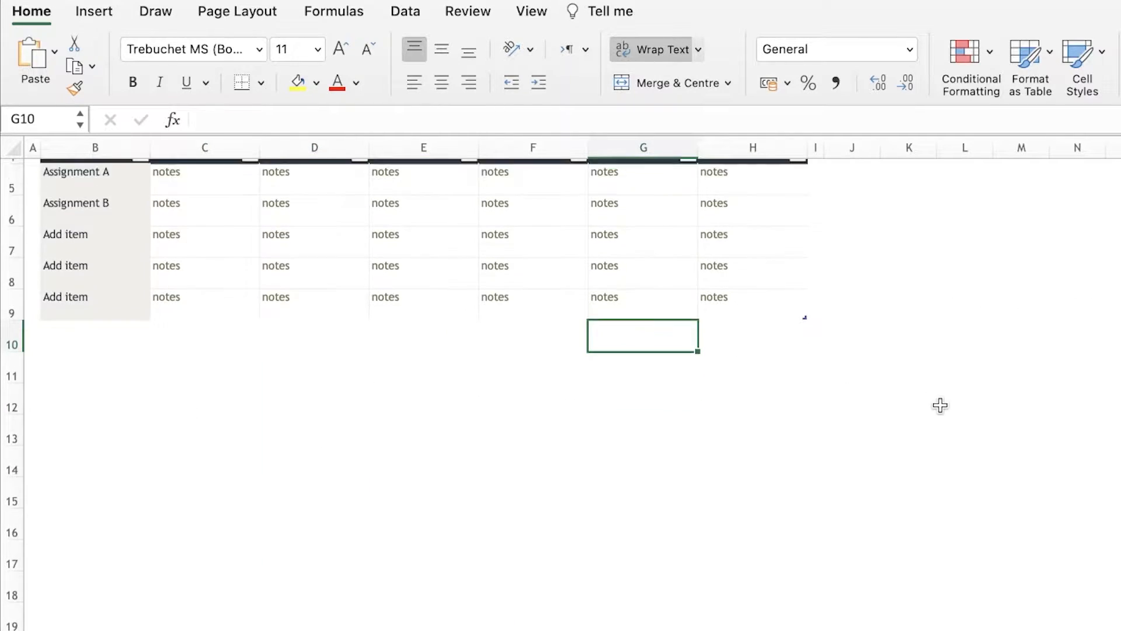
left_click(220, 147)
scroll(250, 348, "up", 3)
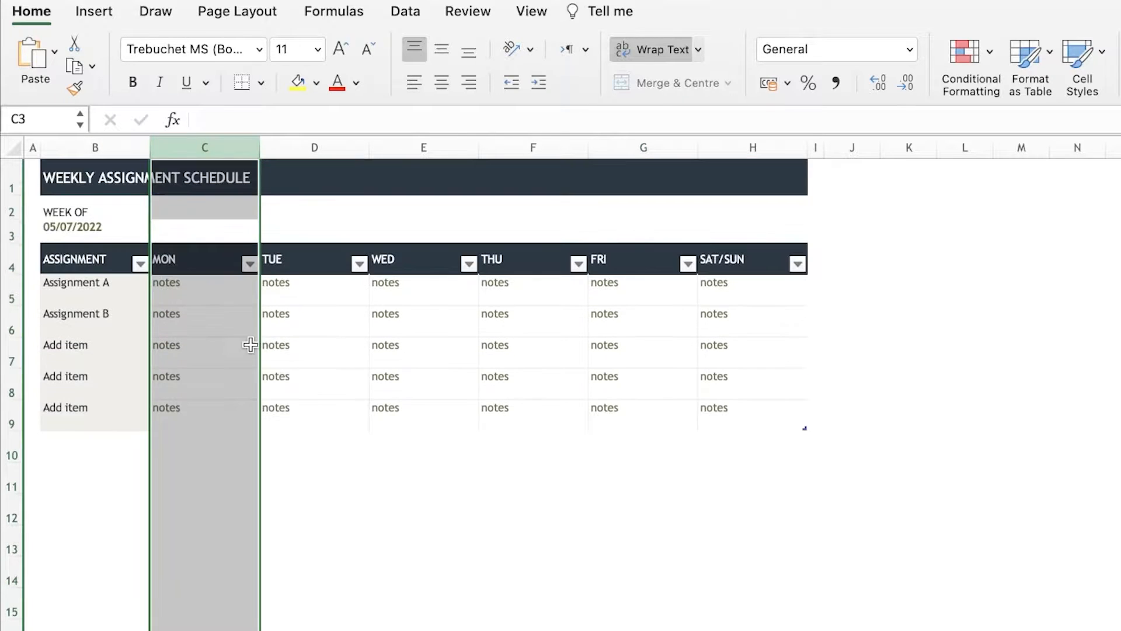
scroll(258, 183, "down", 5)
scroll(230, 205, "up", 5)
scroll(230, 204, "down", 8)
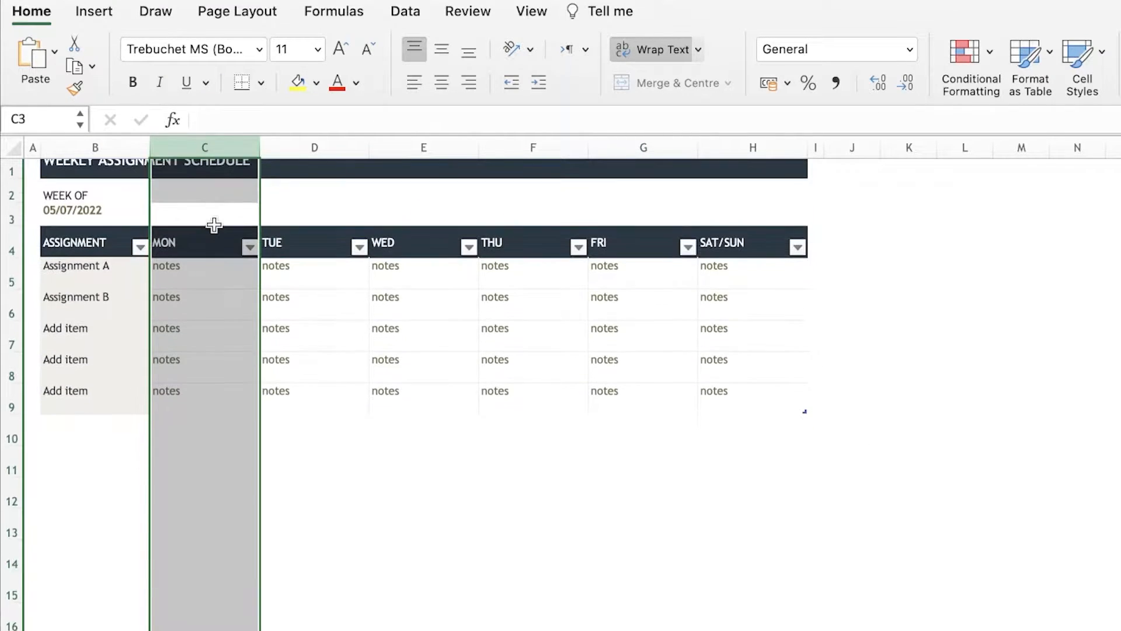
scroll(138, 475, "up", 8)
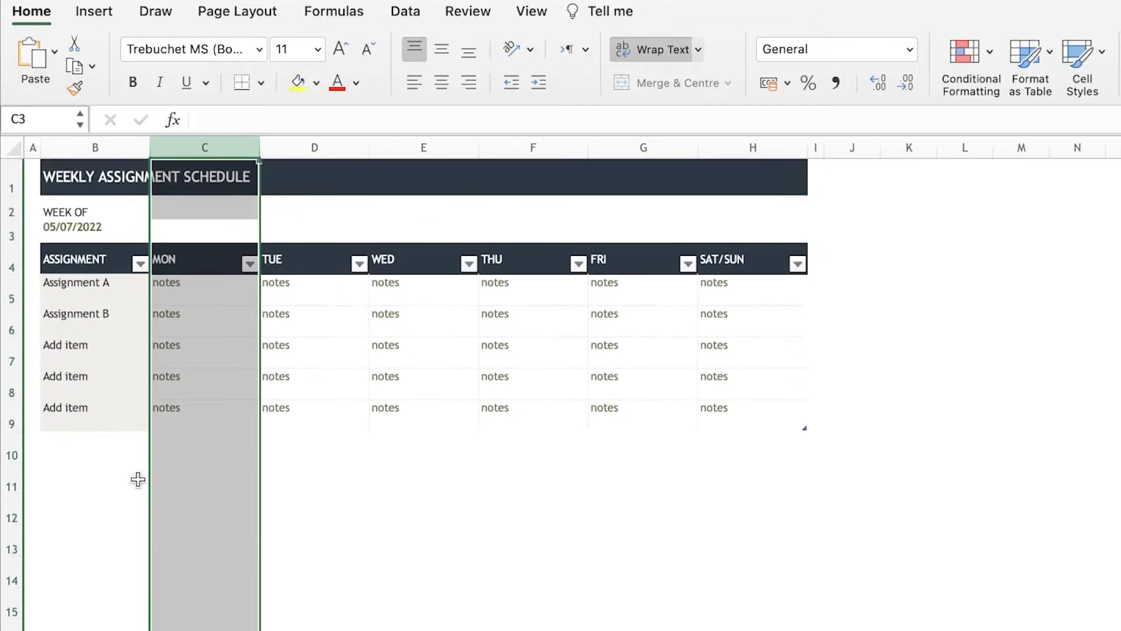
left_click(310, 563)
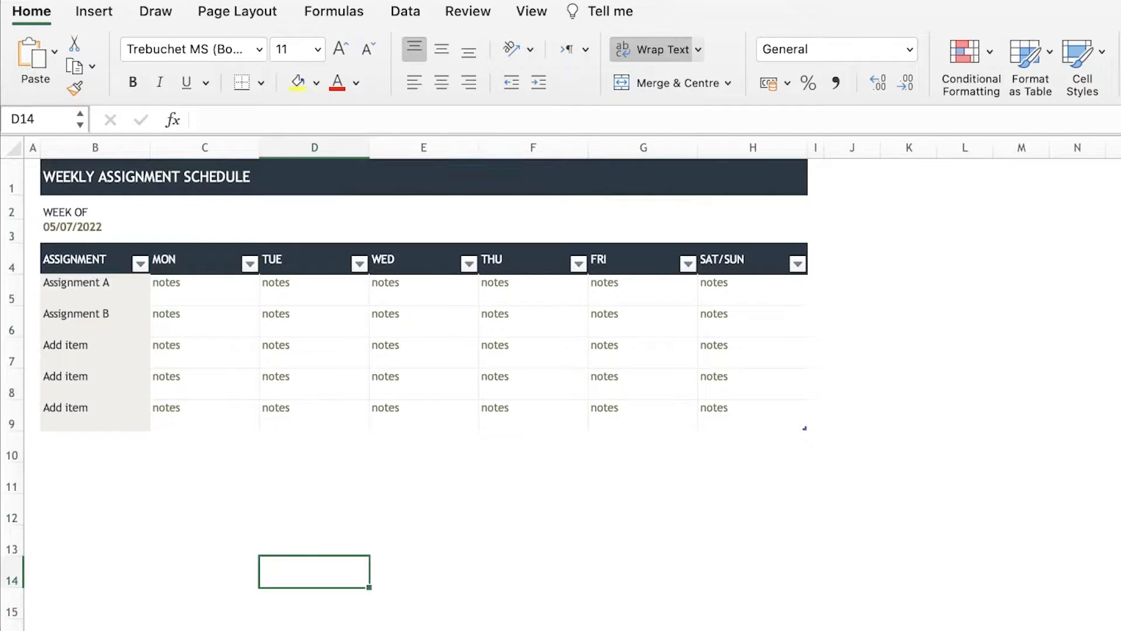
Examine the Monday column's table cells from the MON header in C4 to the last notes cell in C9
left_click(99, 426)
left_click(164, 422)
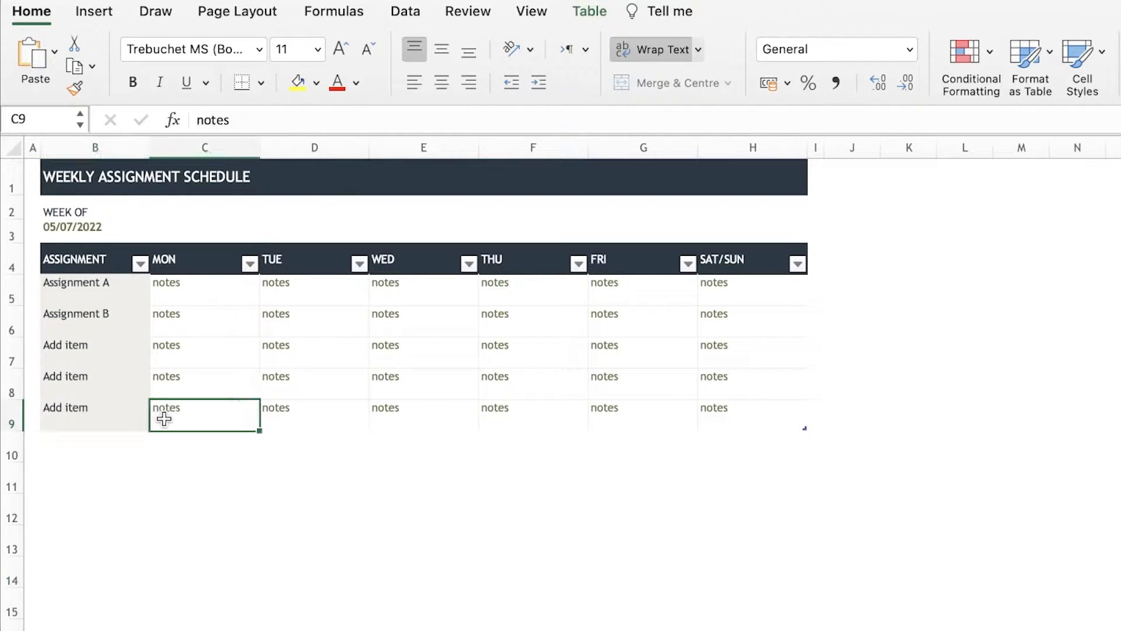
left_click(226, 263)
left_click(228, 437)
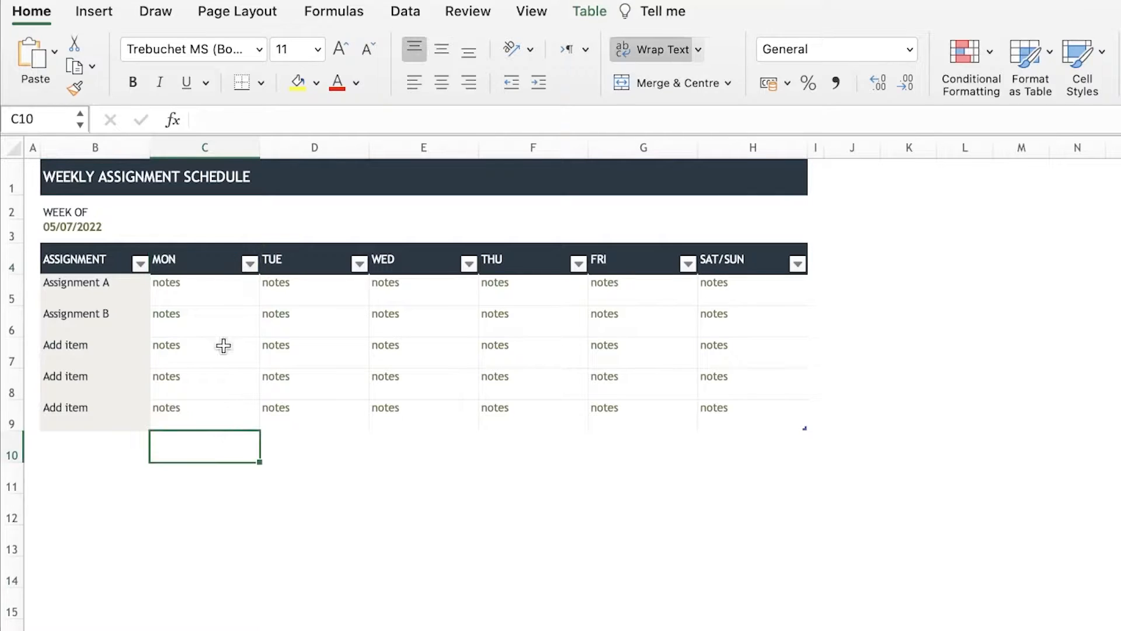
left_click(210, 290)
left_click(201, 262)
left_click(210, 423)
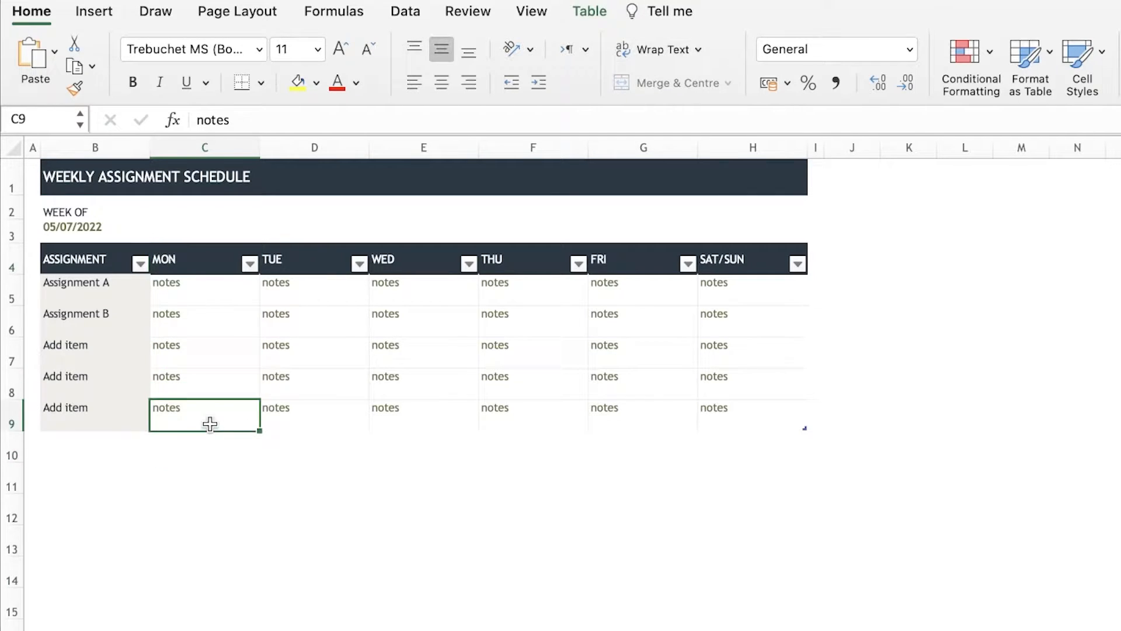
left_click(223, 533)
left_click(208, 257)
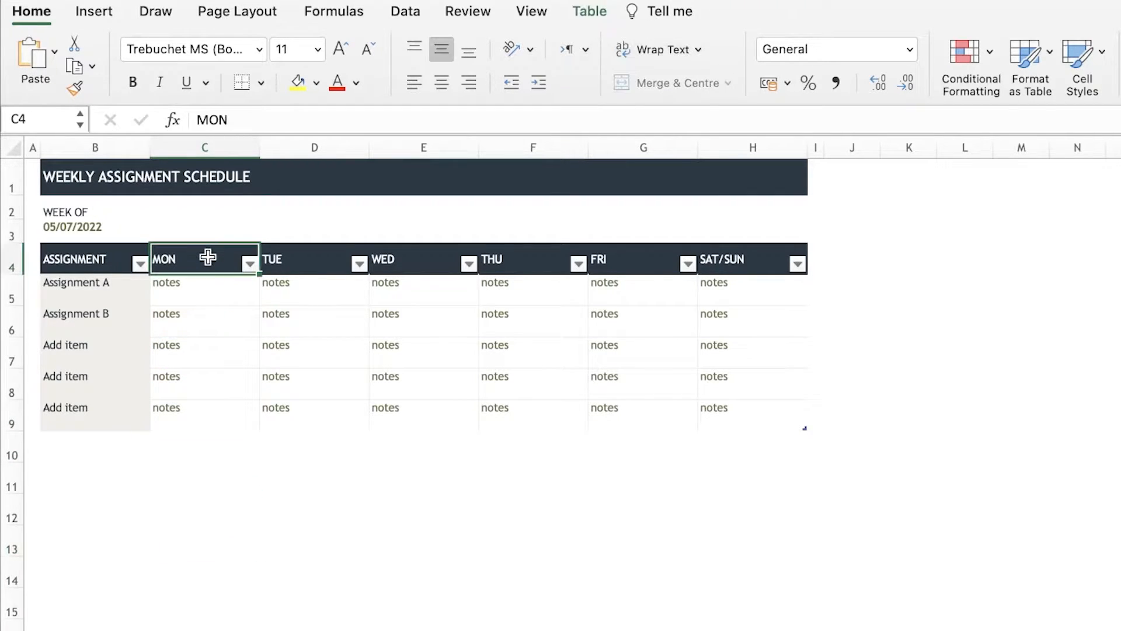
left_click(222, 425)
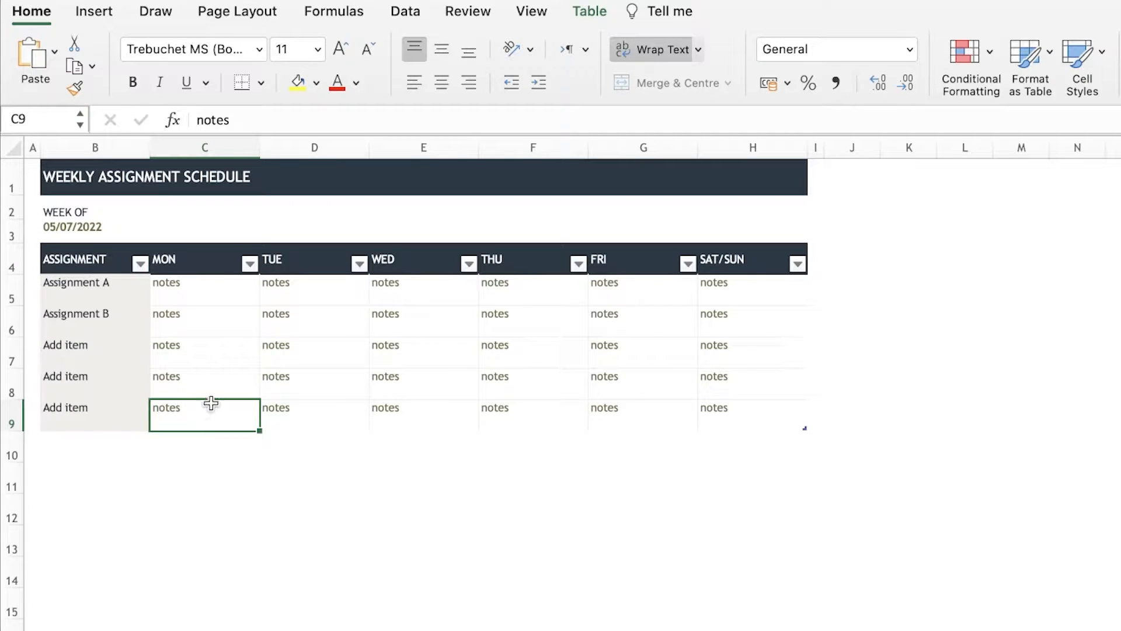
Select the Monday cells from C9 up to C4 and enter the text function =UPPER(C4:C8) in C9
left_click_drag(211, 403, 233, 252)
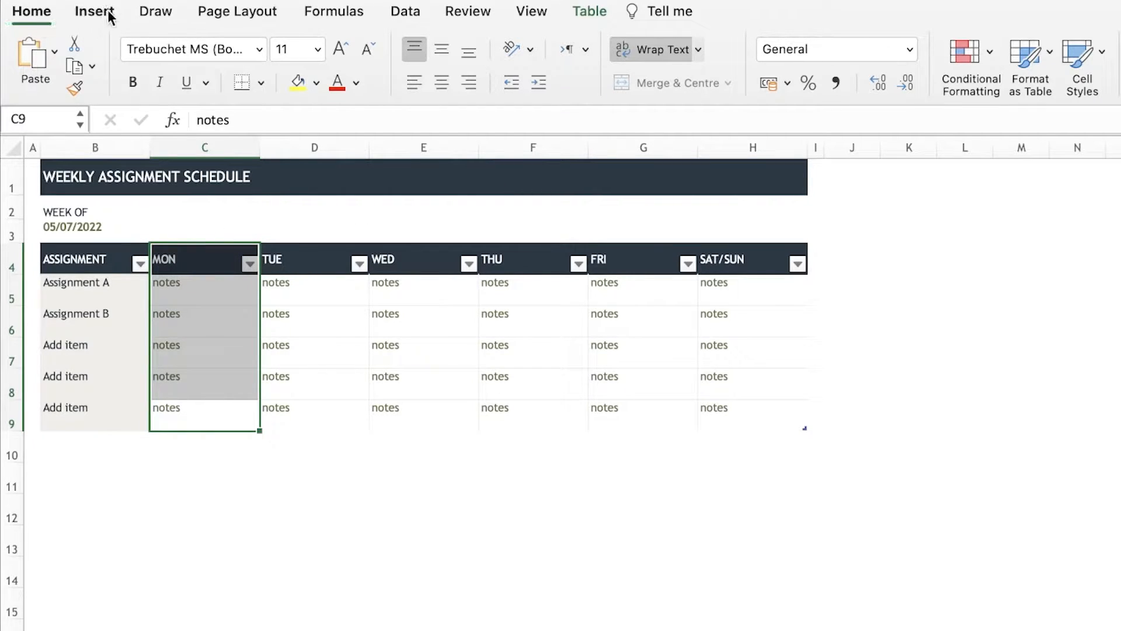
left_click(327, 15)
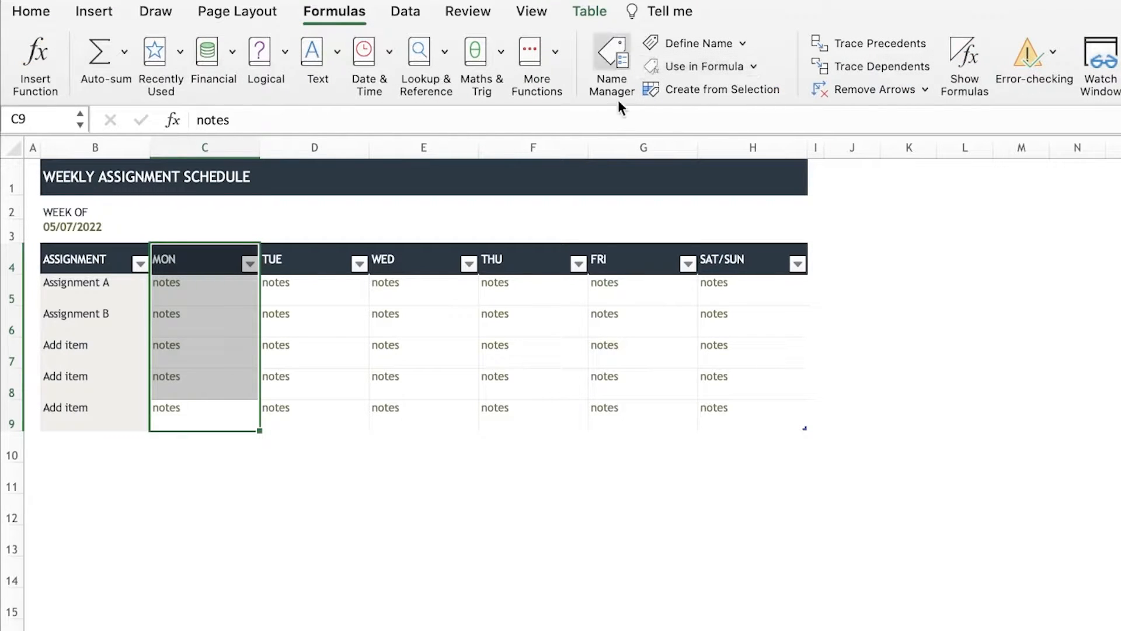
left_click(313, 65)
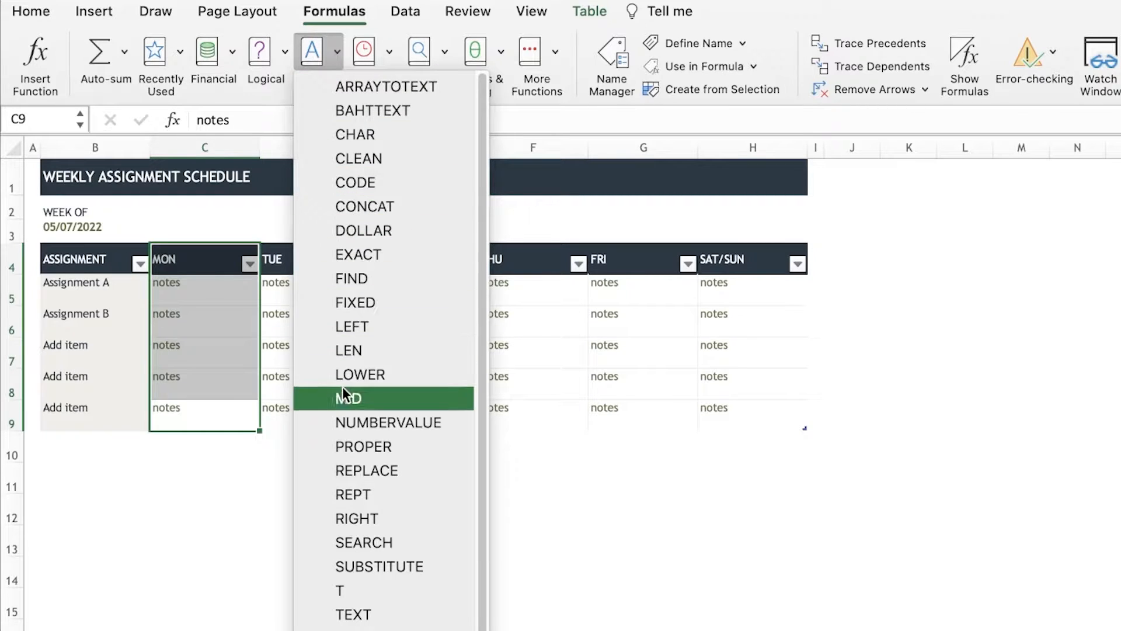
left_click(202, 120)
left_click(203, 119)
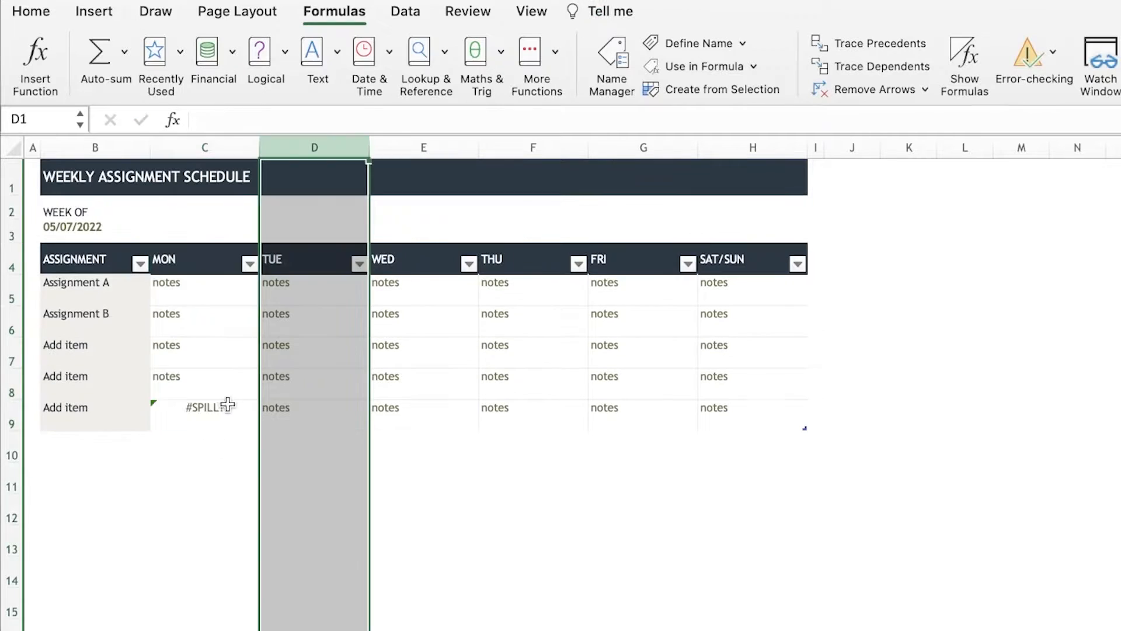
Inspect the error options and the UPPER formula in cell C9, leaving the formula as it is
left_click(222, 412)
left_click(110, 420)
left_click(169, 425)
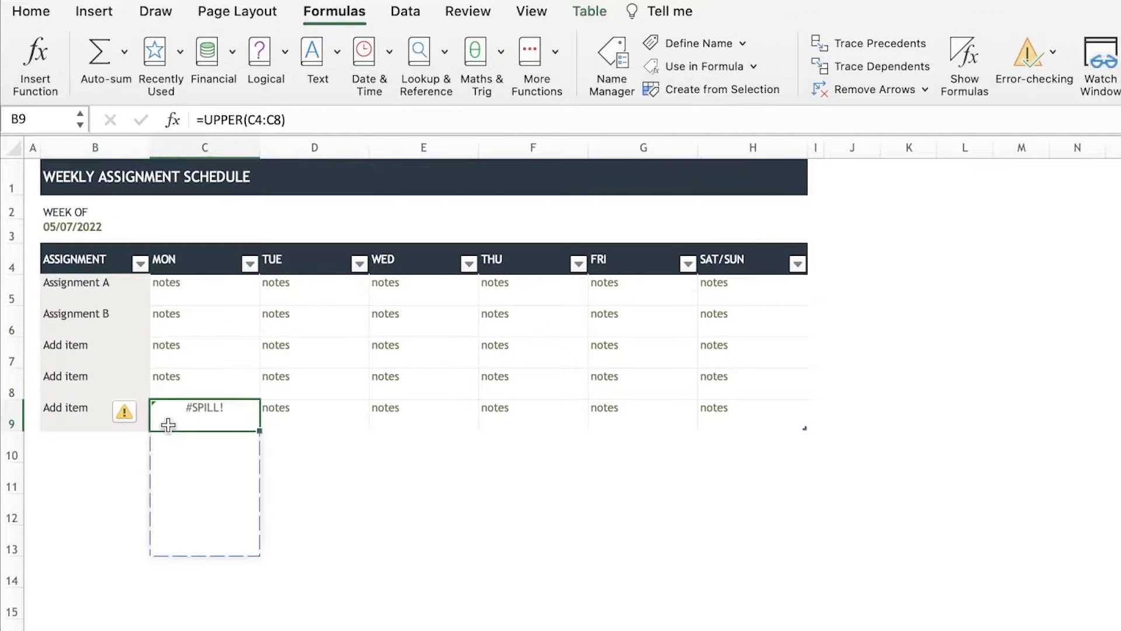
left_click(135, 418)
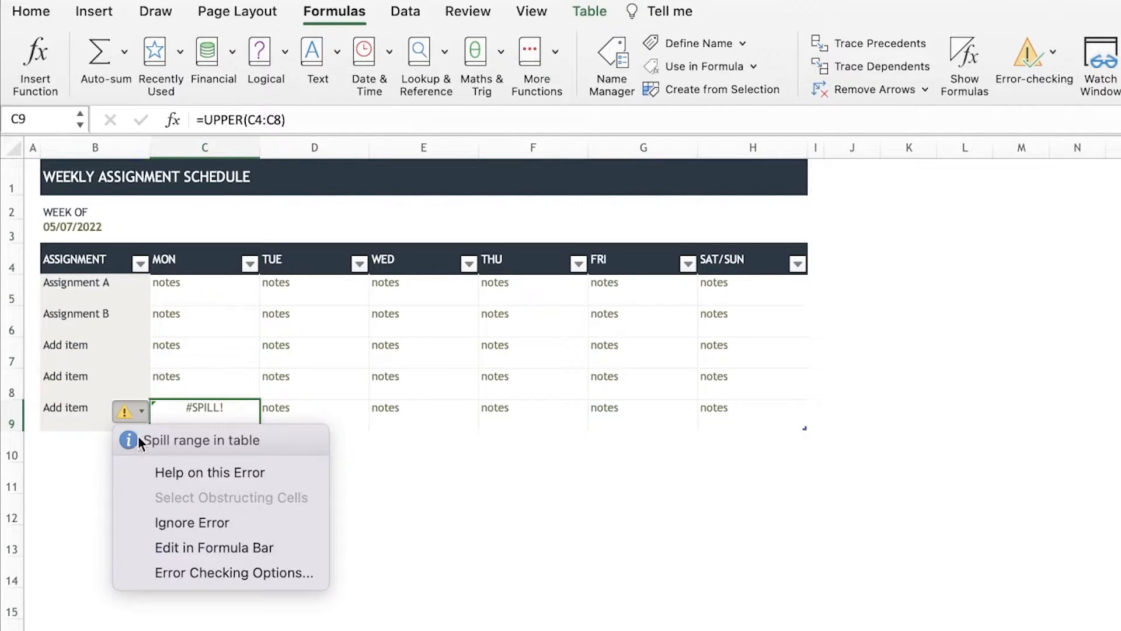
left_click(198, 528)
left_click(642, 477)
double_click(201, 409)
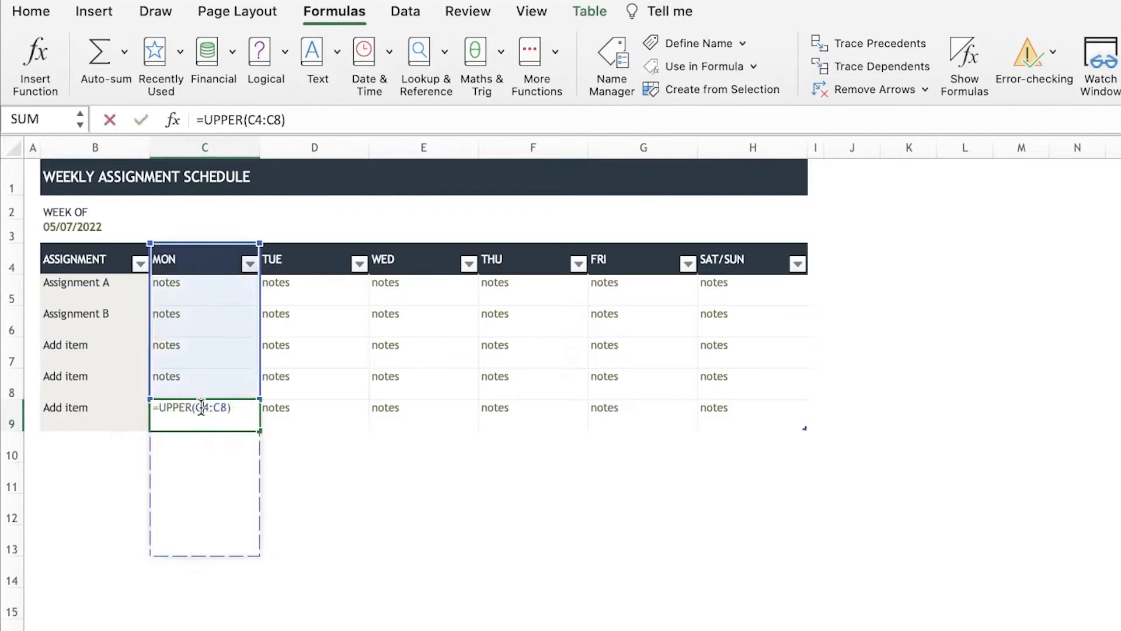
key("Escape")
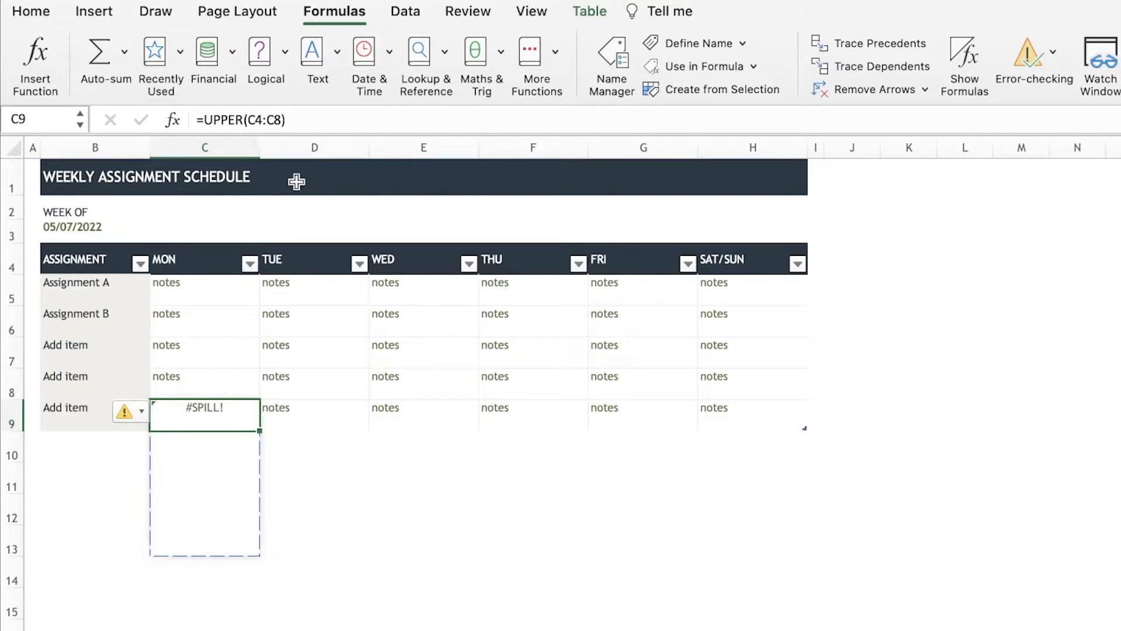
Recheck the error options of cell C9 against the Monday cells and select the whole of column D
left_click_drag(188, 282, 195, 290)
left_click(264, 507)
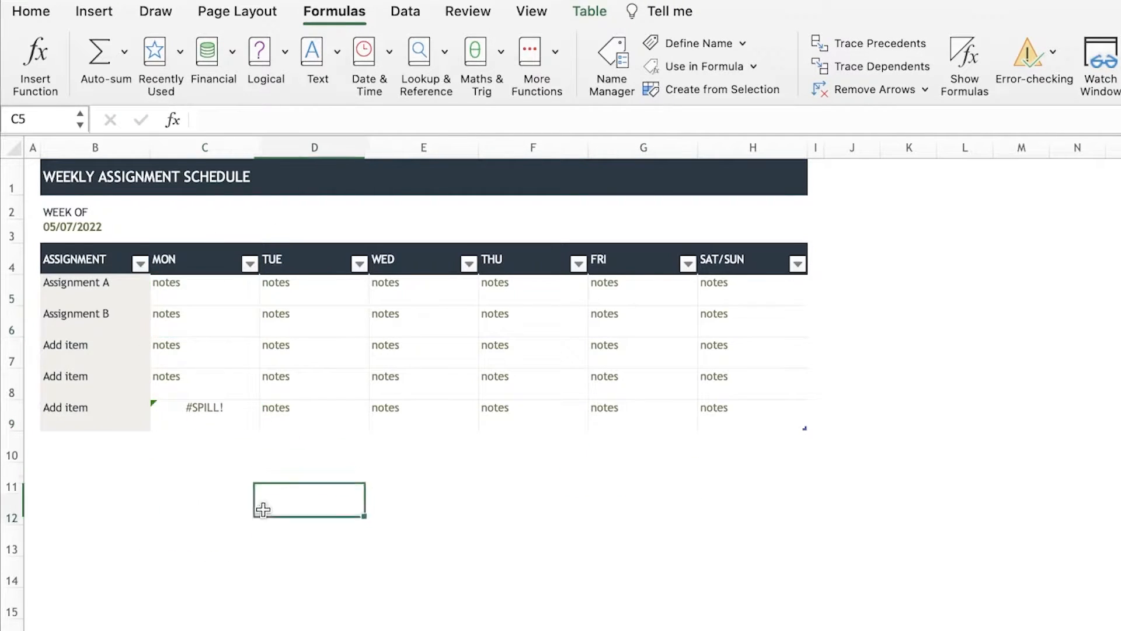
left_click(166, 424)
left_click(130, 412)
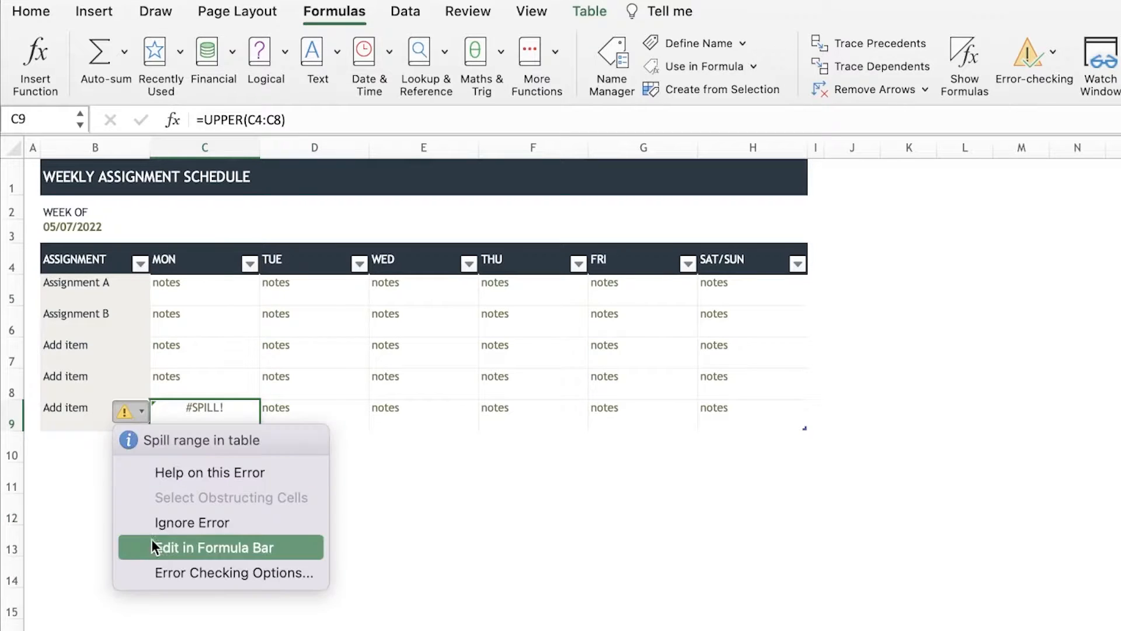
left_click(165, 285)
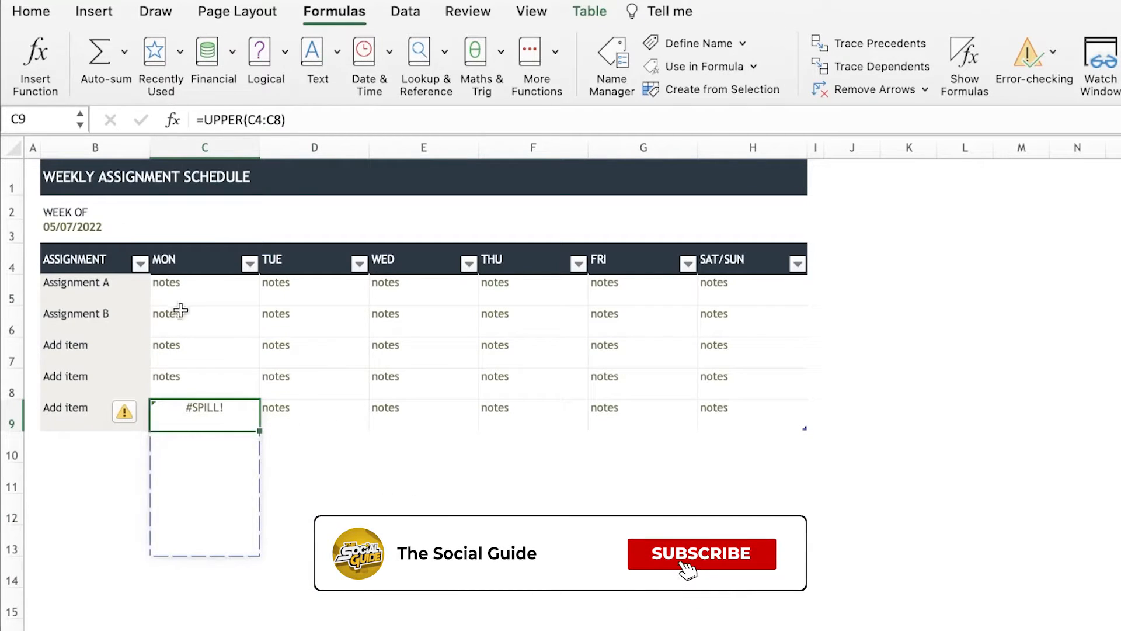
scroll(213, 515, "down", 1)
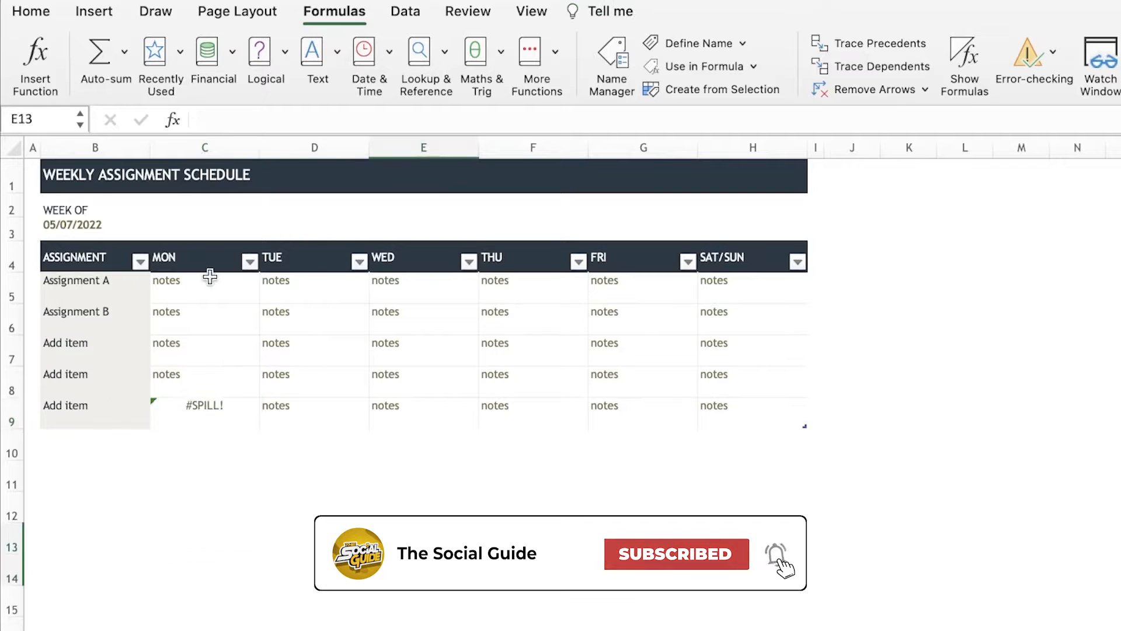
left_click(350, 150)
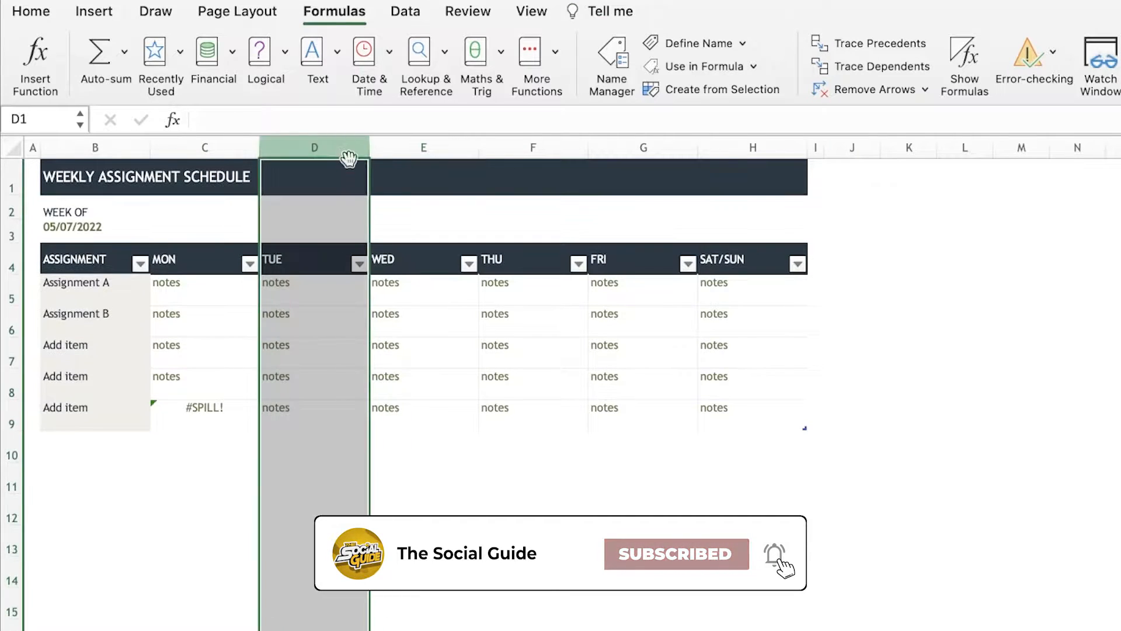
left_click(426, 148)
left_click(535, 150)
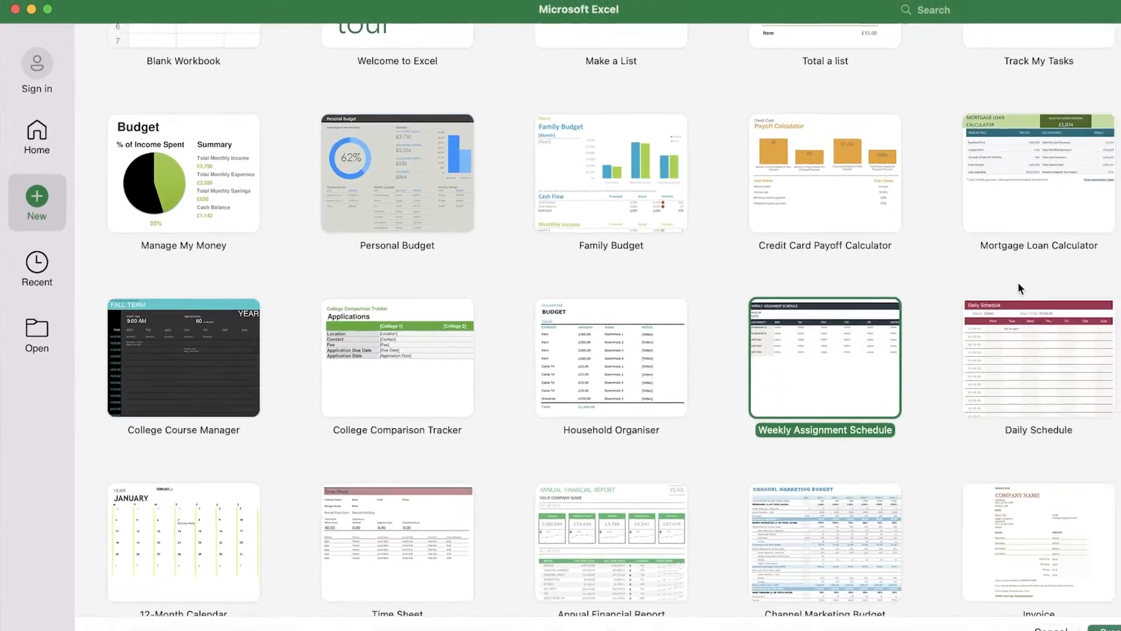
scroll(543, 306, "down", 4)
scroll(667, 364, "up", 4)
scroll(1117, 336, "down", 1)
scroll(832, 441, "down", 4)
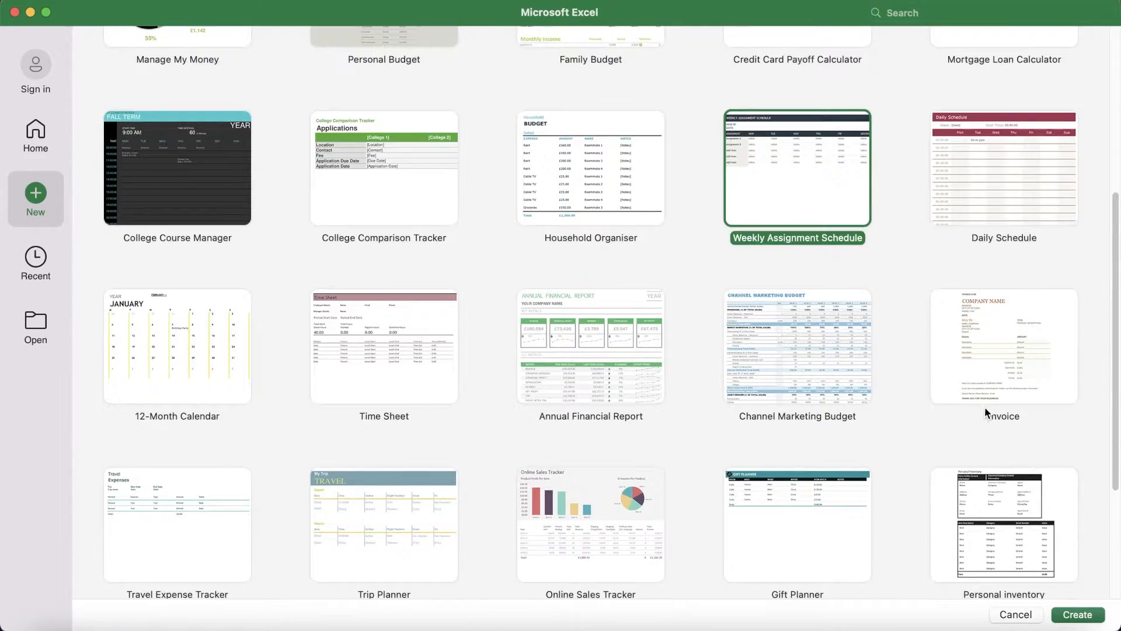
double_click(1015, 493)
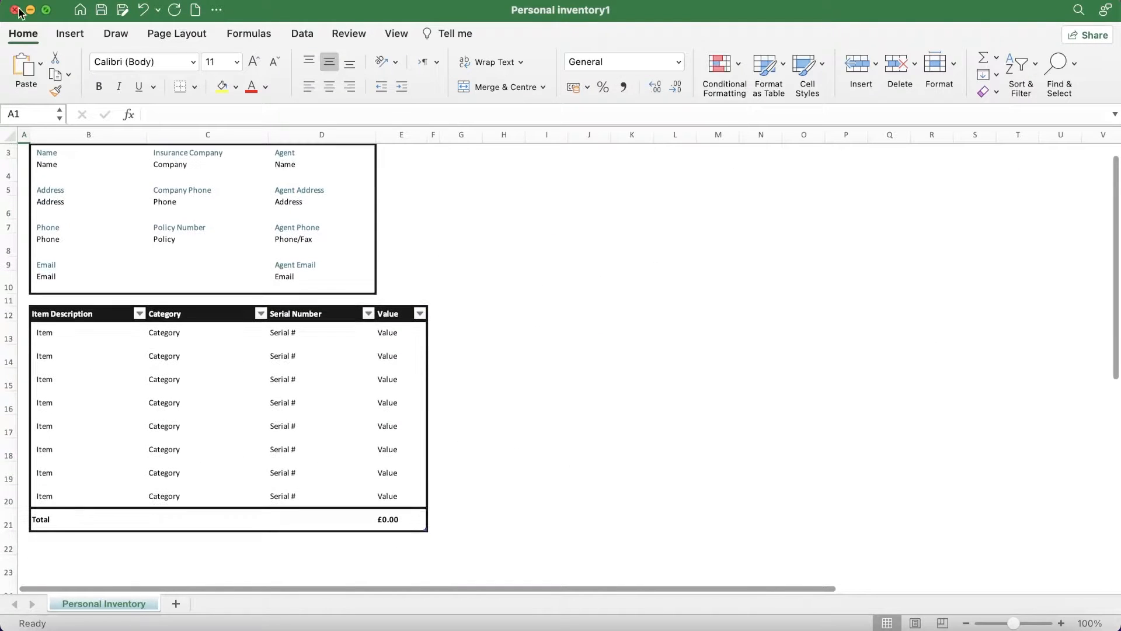
left_click(15, 10)
Create a new workbook from the Personal Budget template
scroll(703, 209, "up", 4)
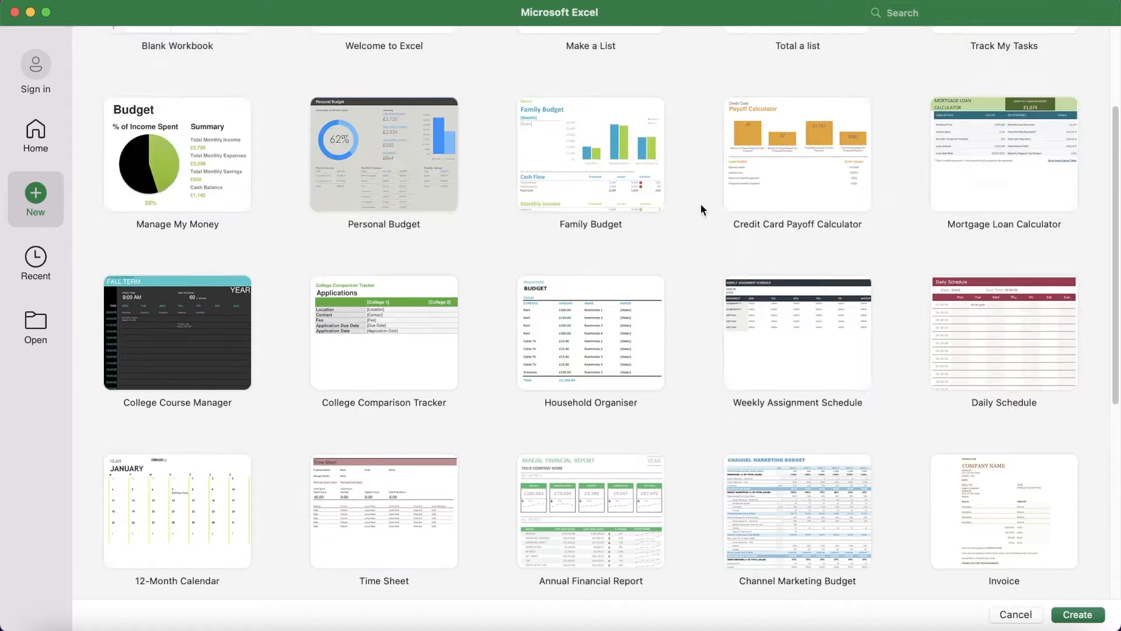
left_click(382, 170)
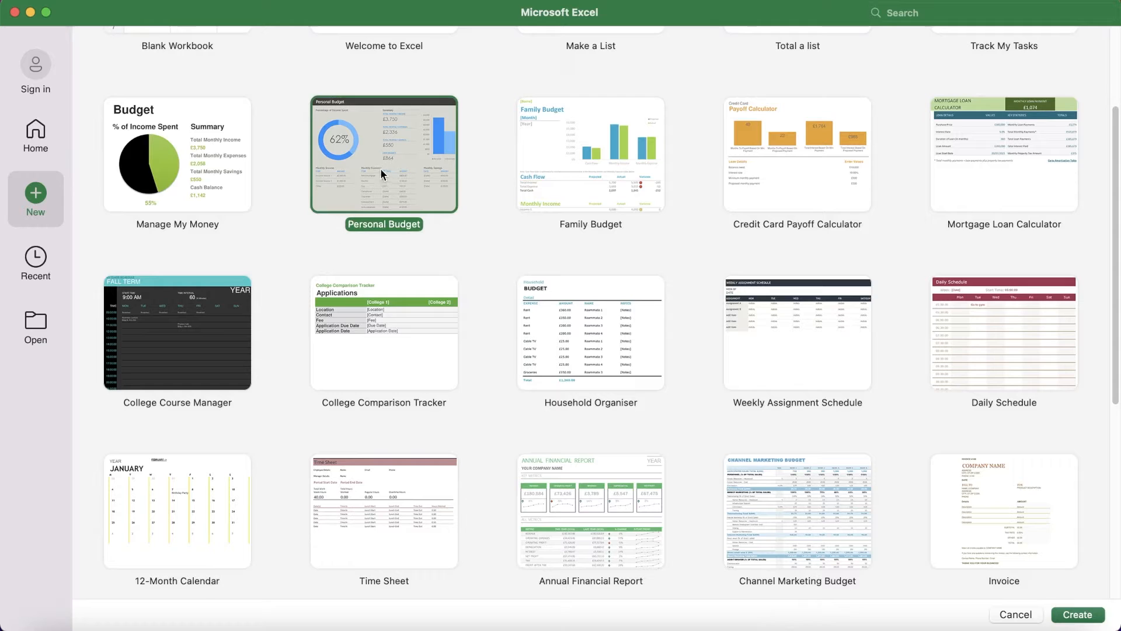
double_click(380, 168)
Examine the Monthly Expenses table and its AMOUNT cells from the header in G17 to the Miscellaneous row in G30
scroll(570, 265, "down", 10)
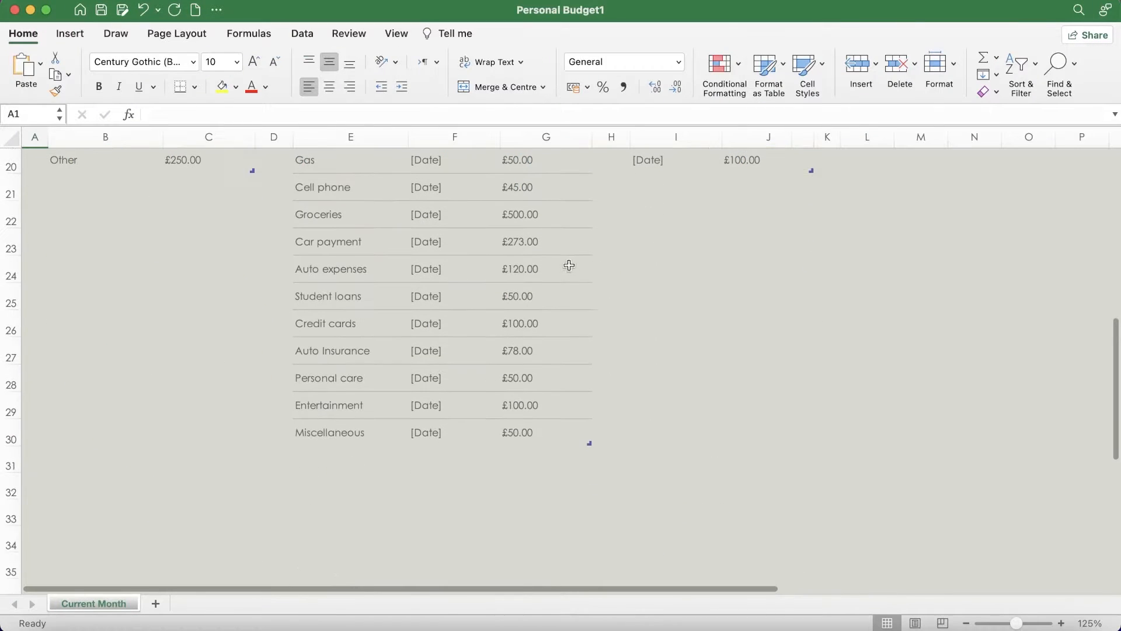
scroll(499, 267, "up", 5)
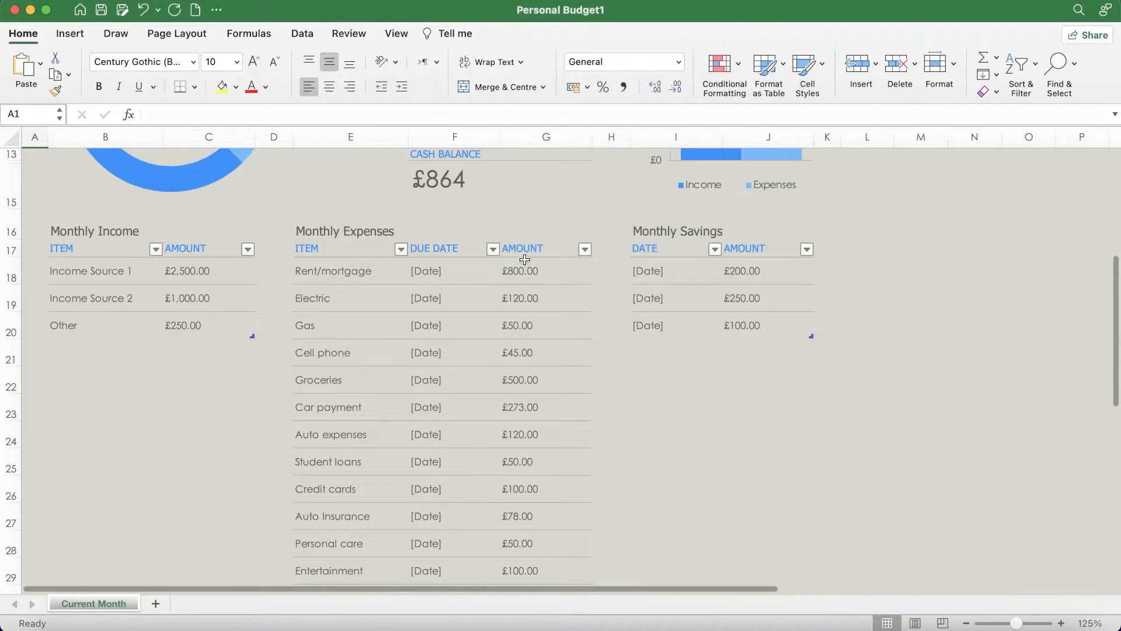
scroll(539, 415, "down", 2)
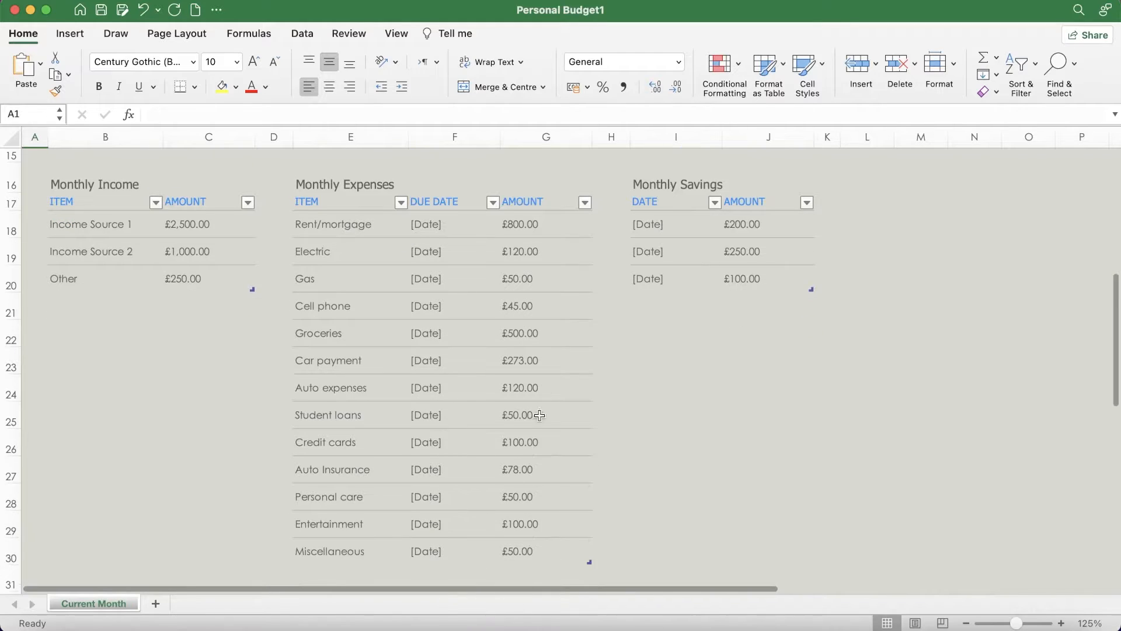
scroll(503, 526, "down", 4)
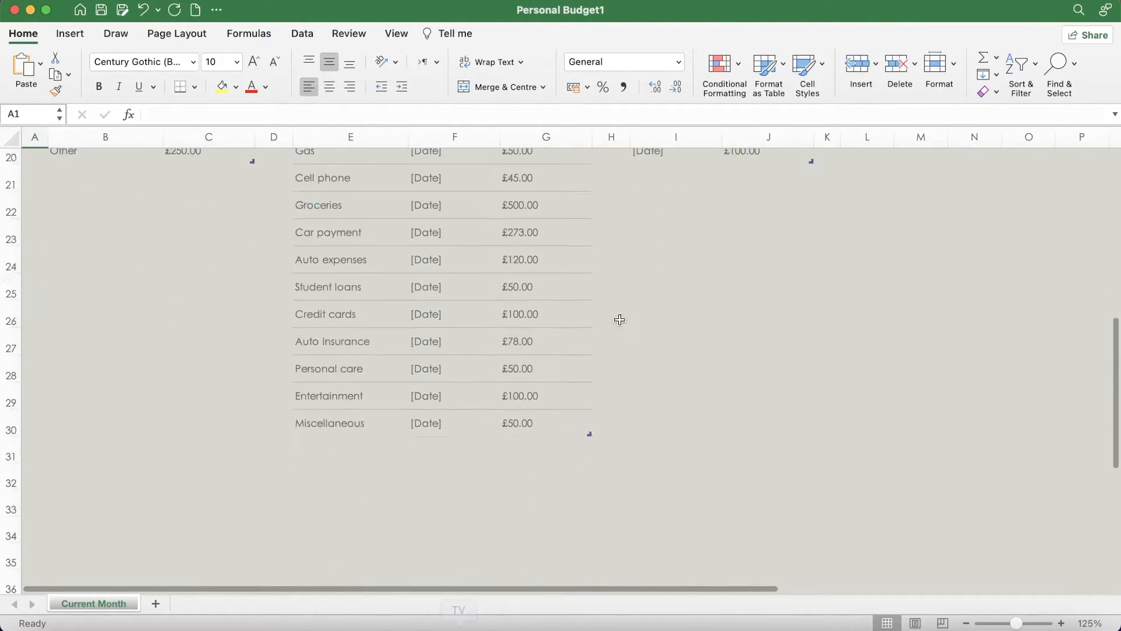
scroll(619, 320, "up", 1)
left_click(580, 458)
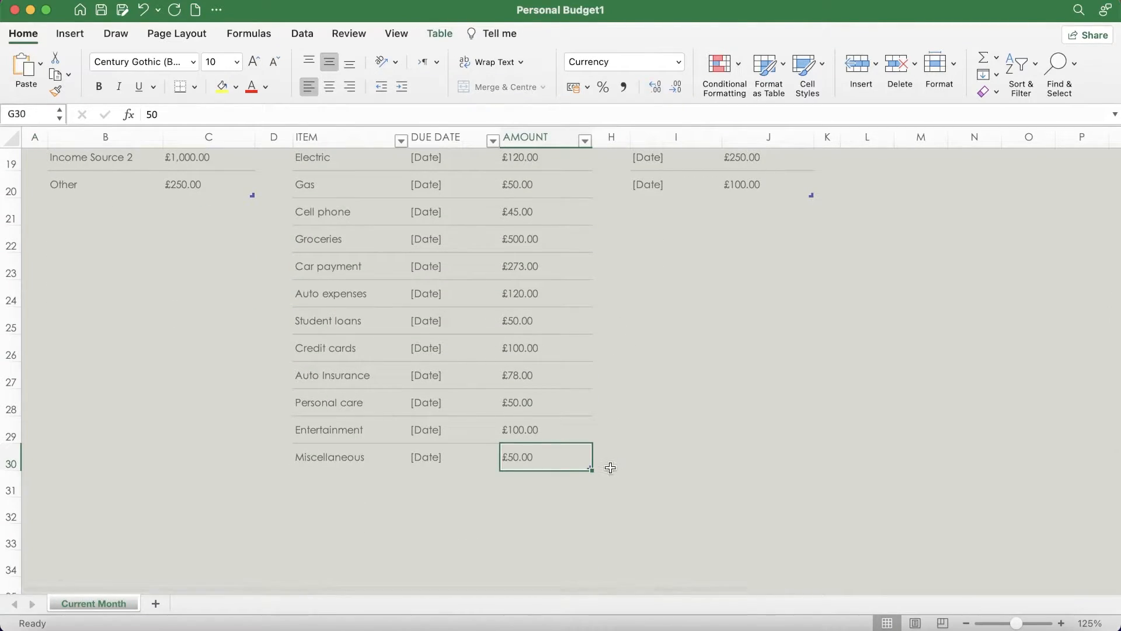
scroll(613, 368, "up", 4)
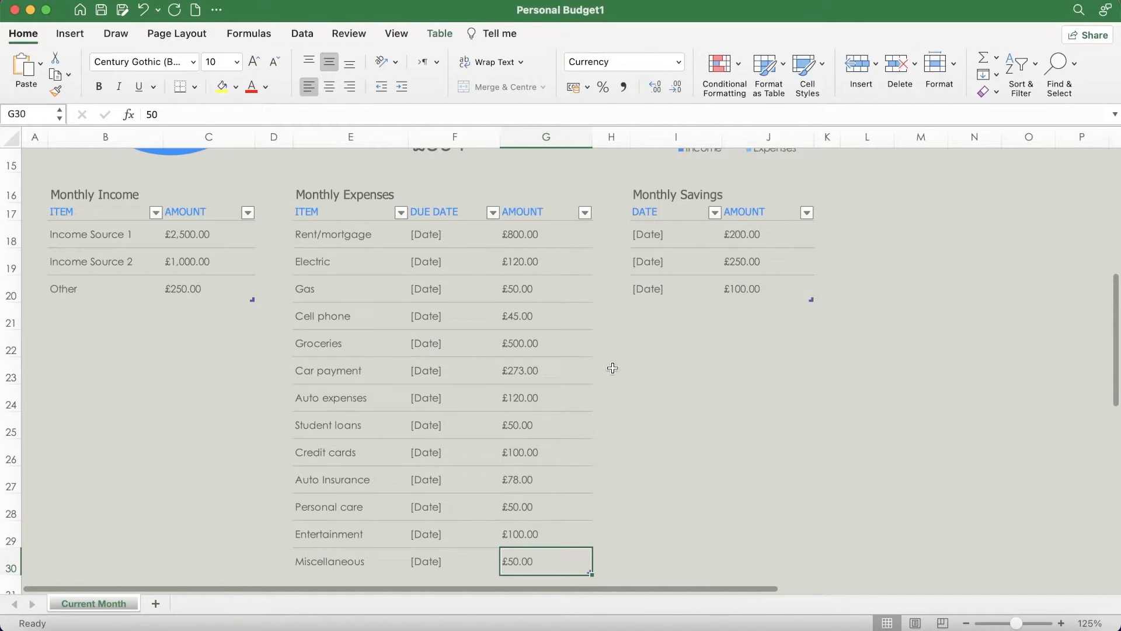
left_click(513, 209)
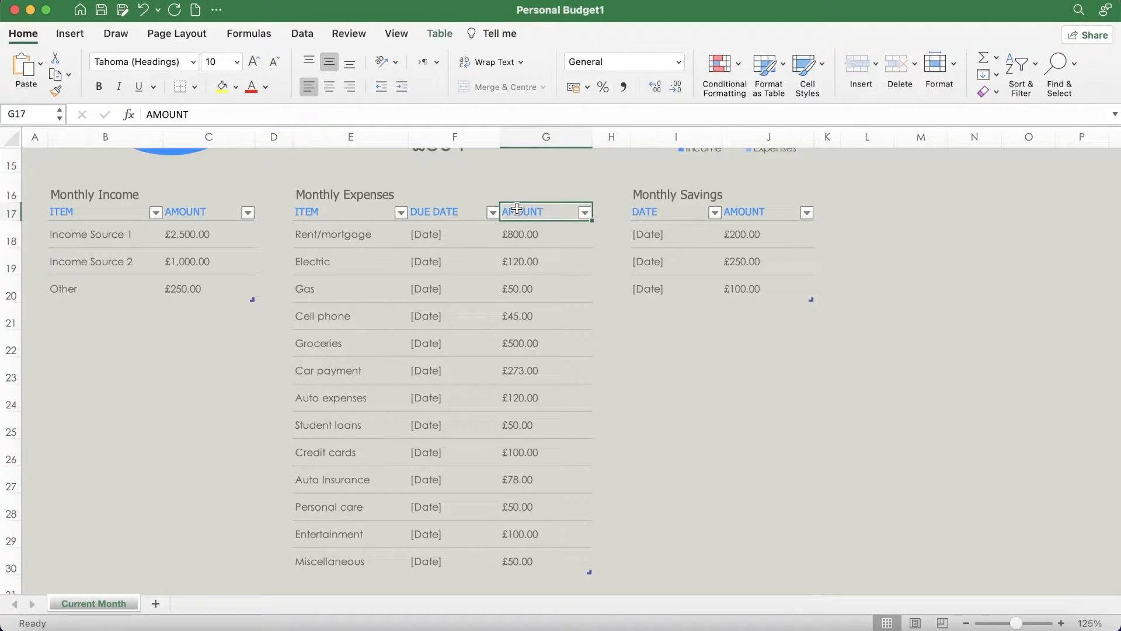
left_click_drag(517, 209, 537, 561)
scroll(588, 378, "down", 1)
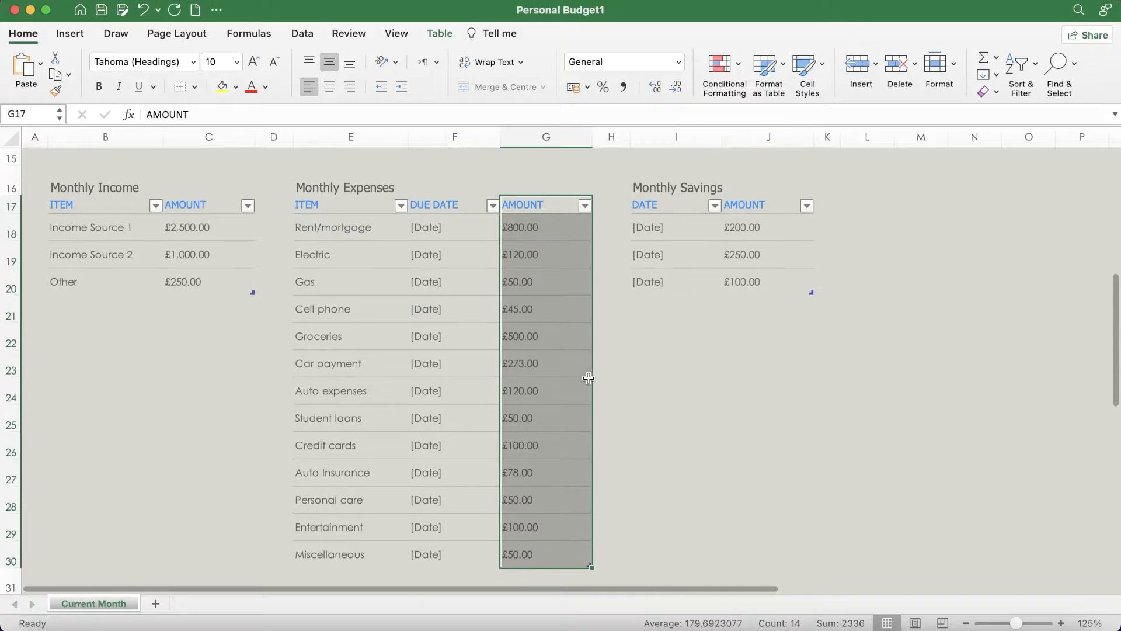
scroll(588, 378, "down", 3)
Enter =SUM(MonthlyExpenses[AMOUNT]) in cell G31, directly below the last Monthly Expenses amount
left_click(517, 441)
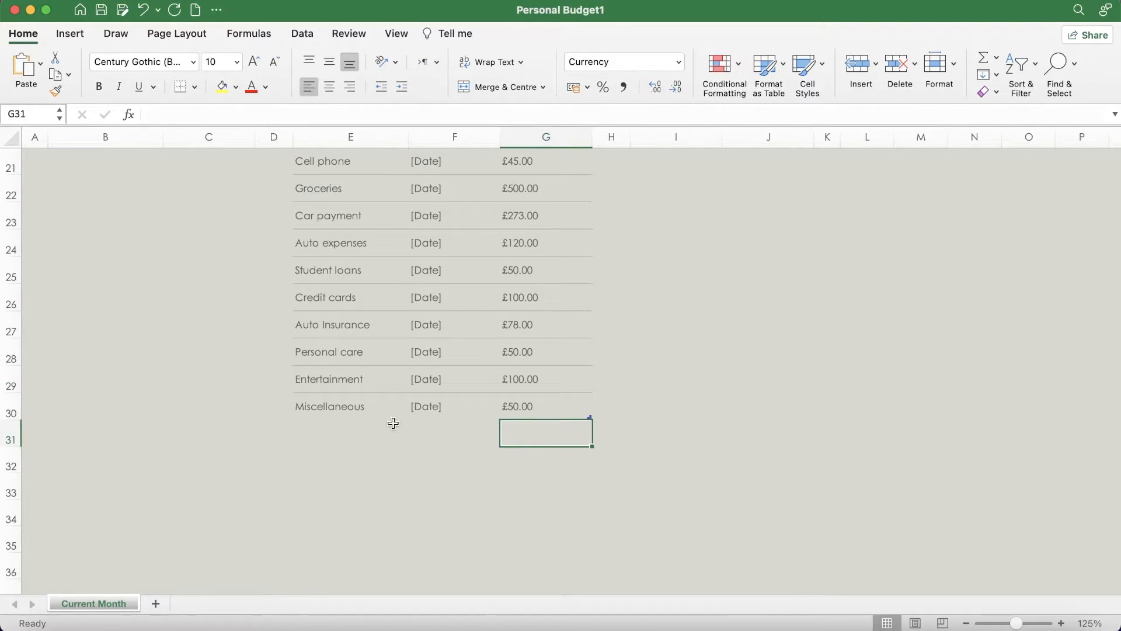
type("=su")
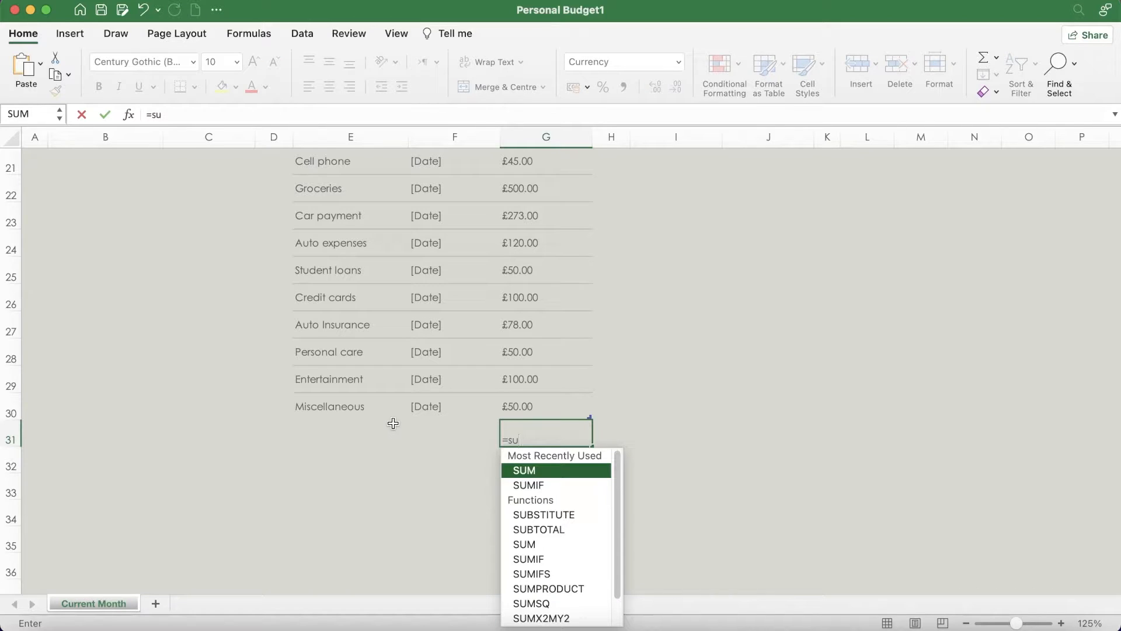
double_click(523, 470)
left_click(533, 407)
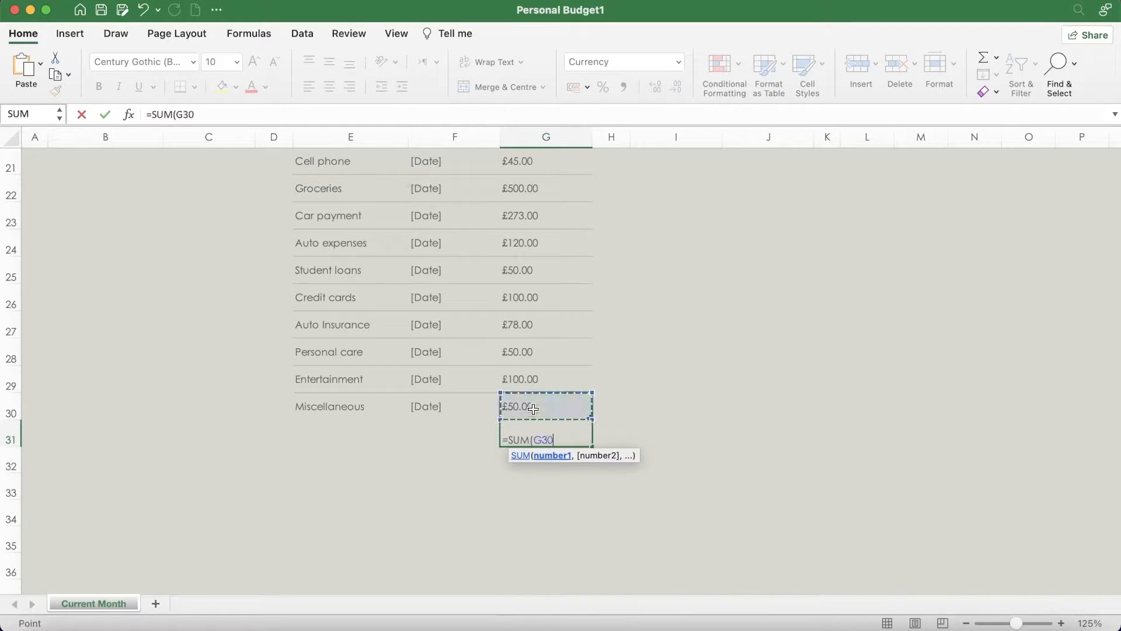
left_click_drag(533, 408, 527, 213)
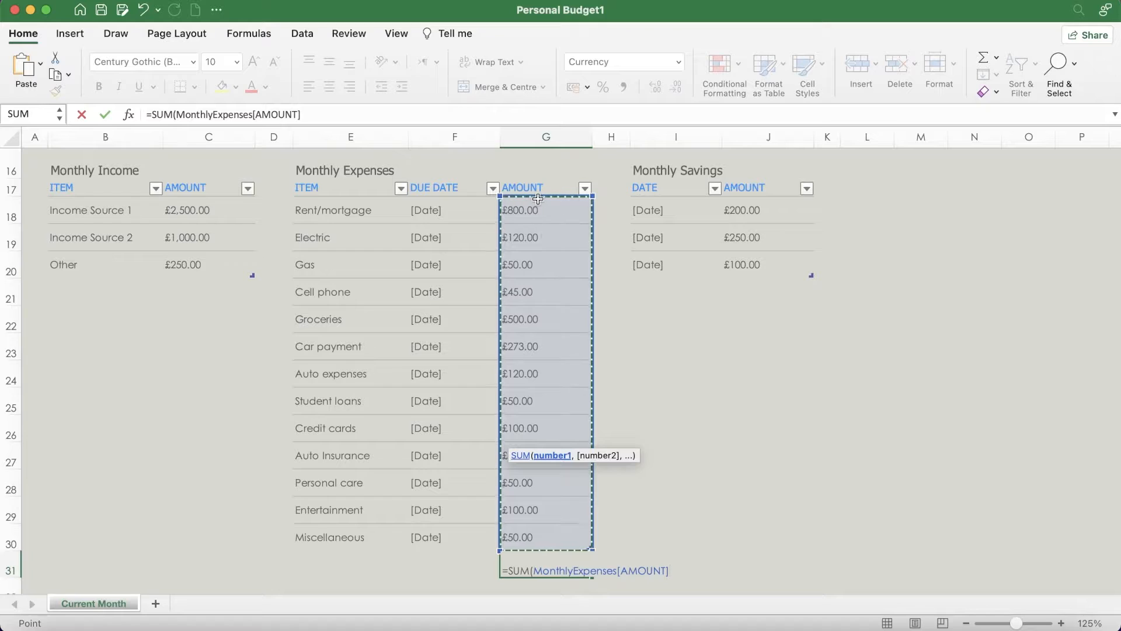
type(")")
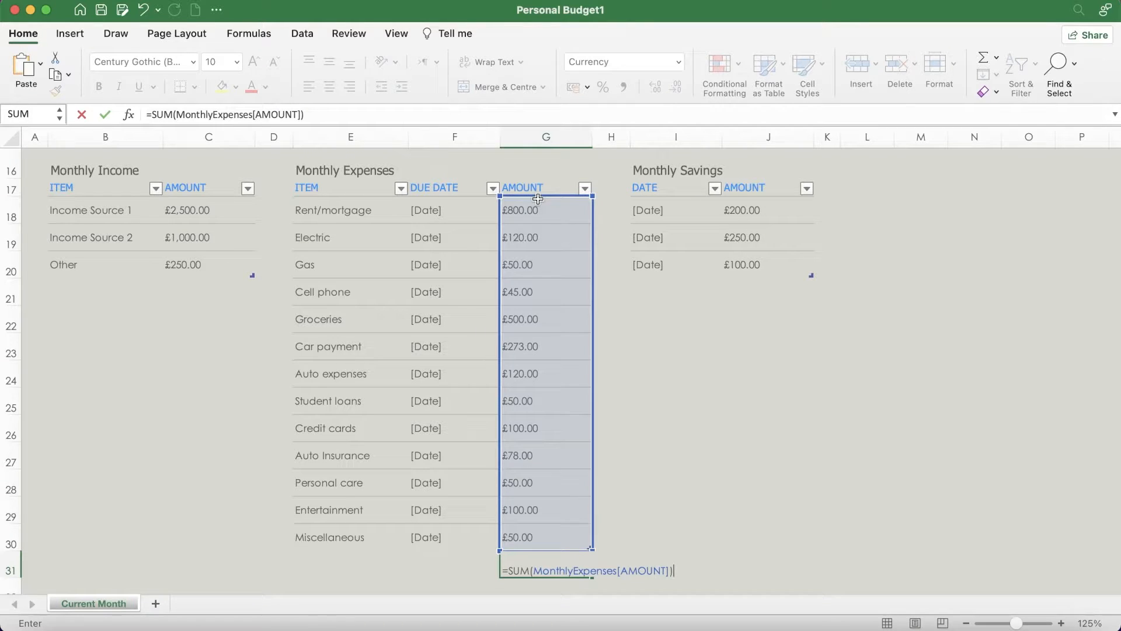
key("Return")
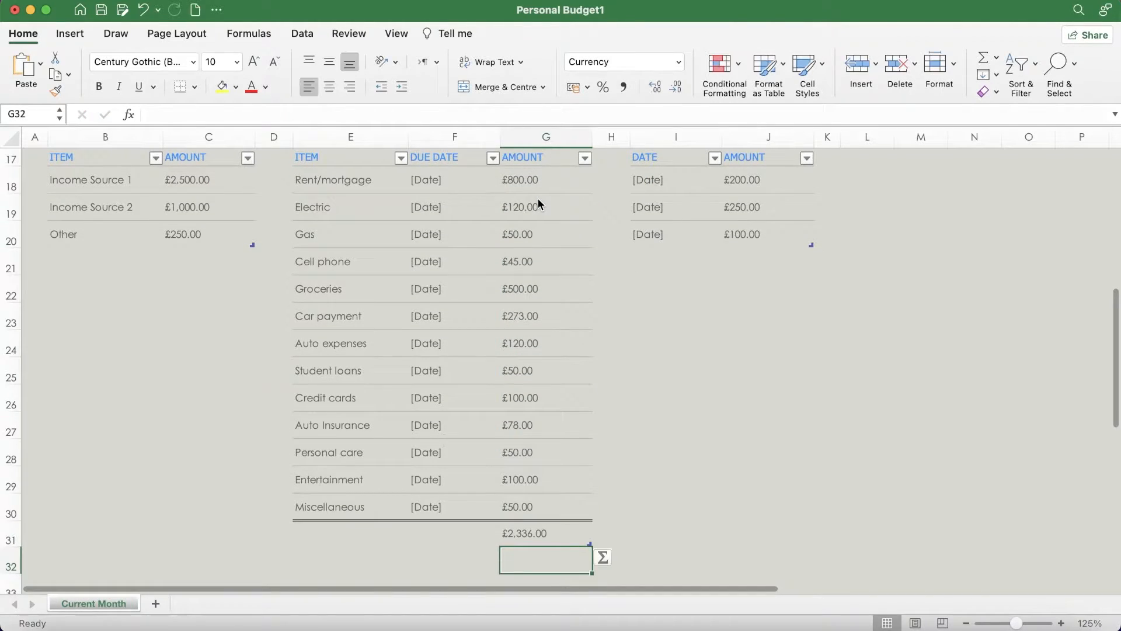
Inspect the sum formula in G31, then select the whole of column G and review it from the budget summary to the total row
scroll(549, 303, "down", 5)
left_click(558, 395)
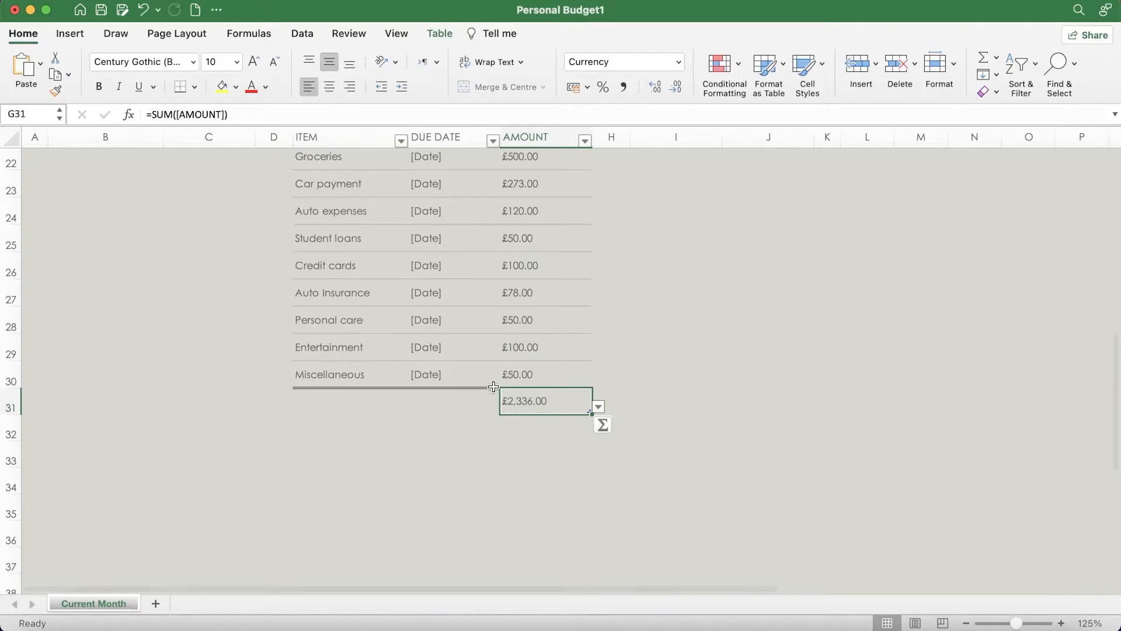
scroll(474, 154, "up", 5)
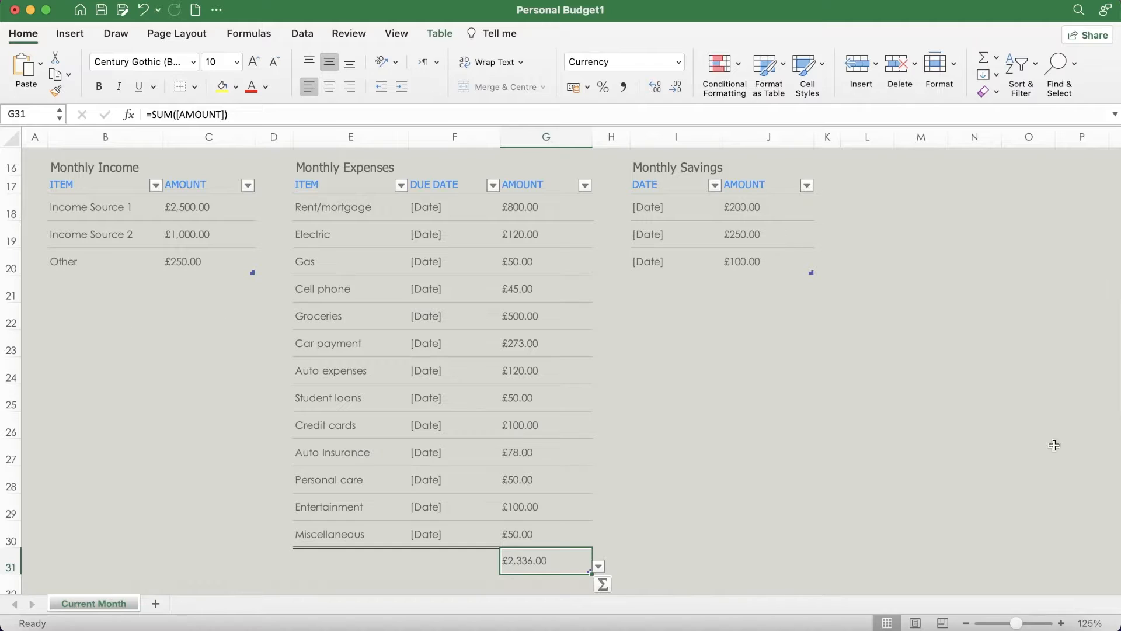
scroll(575, 335, "down", 1)
left_click(717, 316)
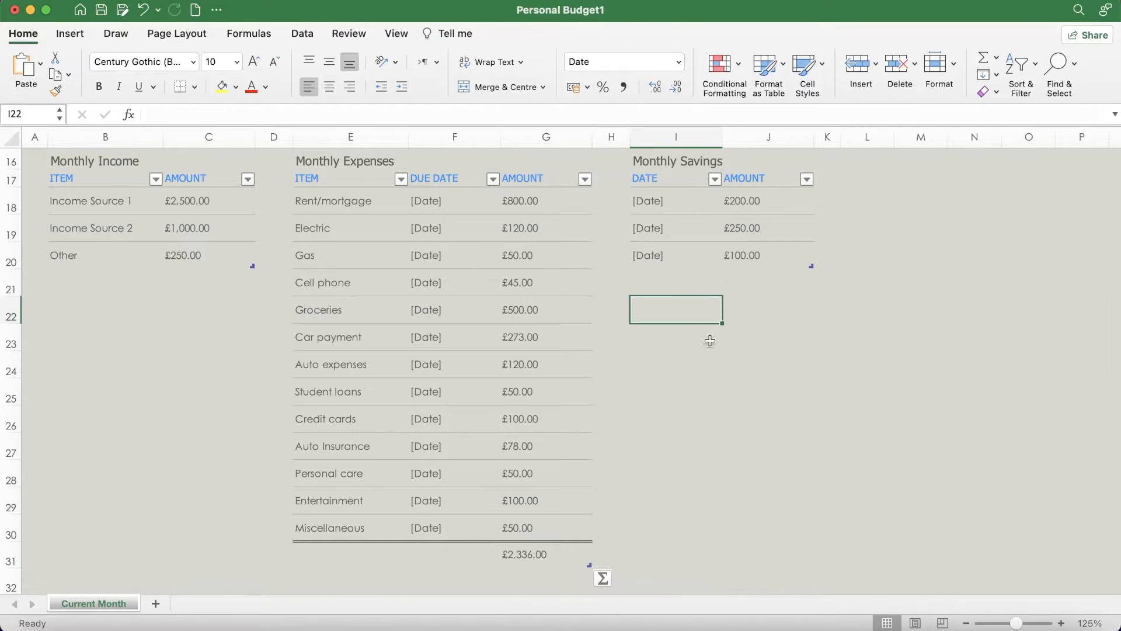
scroll(711, 340, "up", 10)
left_click(544, 137)
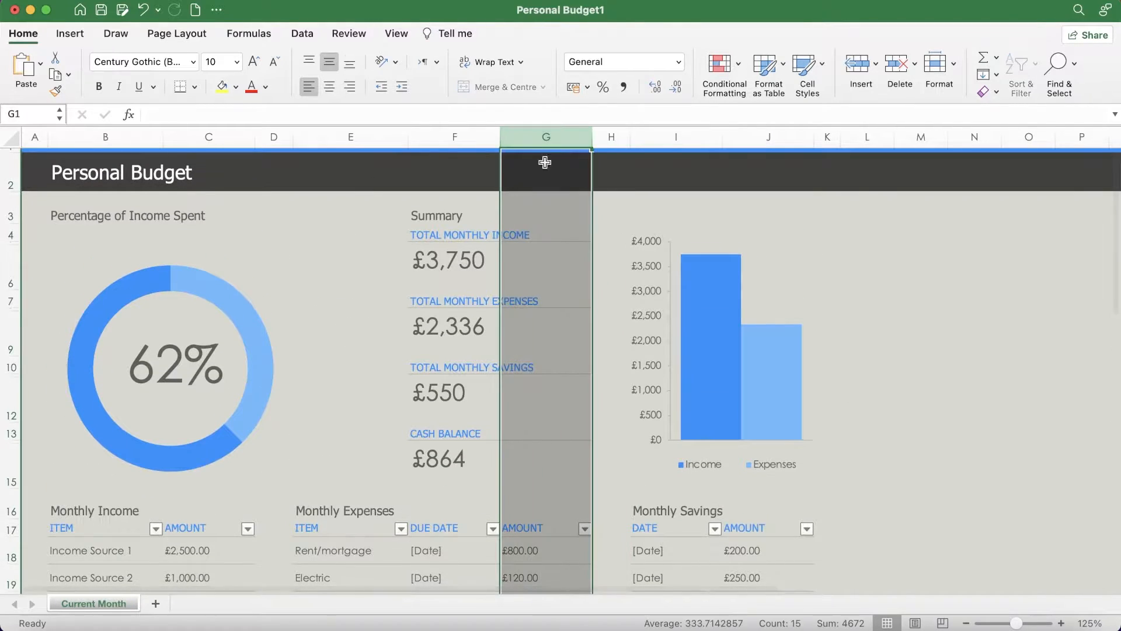
scroll(601, 238, "down", 5)
scroll(601, 238, "up", 5)
scroll(608, 215, "down", 4)
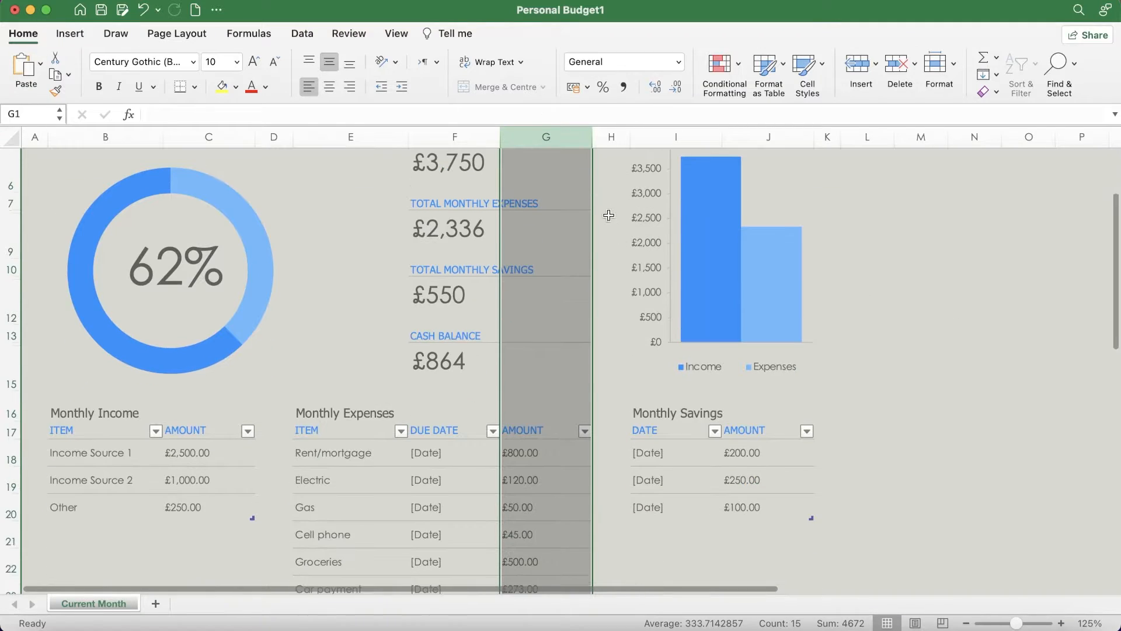
scroll(630, 302, "down", 3)
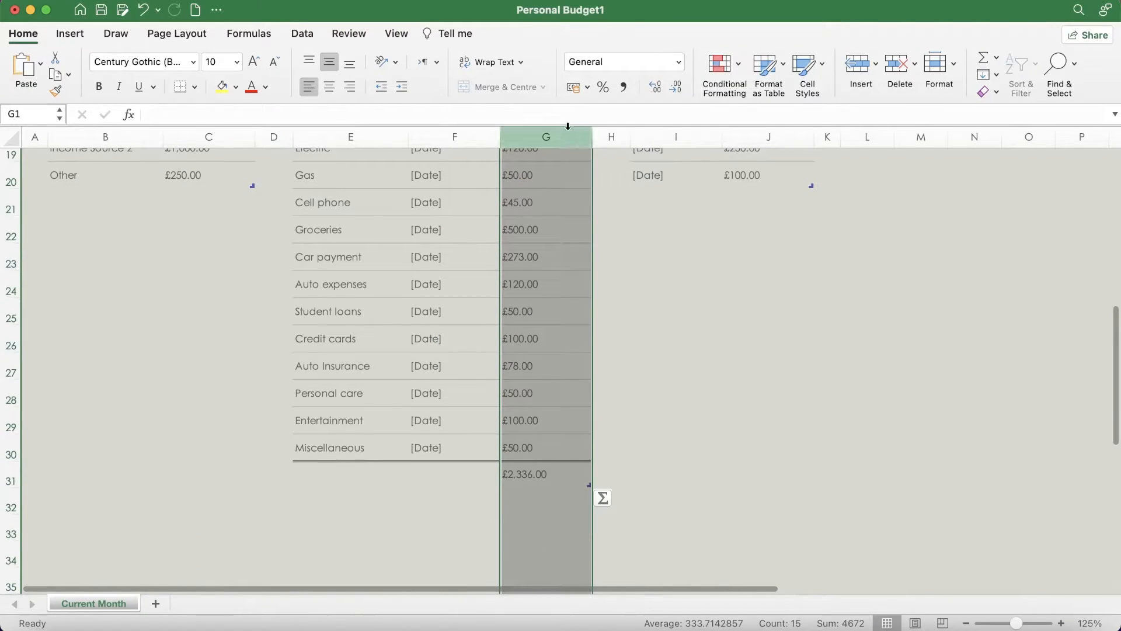
Create a blank workbook and enter the heading expenses in A1 with sample numbers below, from 33 in A2 to 565 in A14
left_click(80, 9)
scroll(122, 103, "up", 2)
double_click(132, 102)
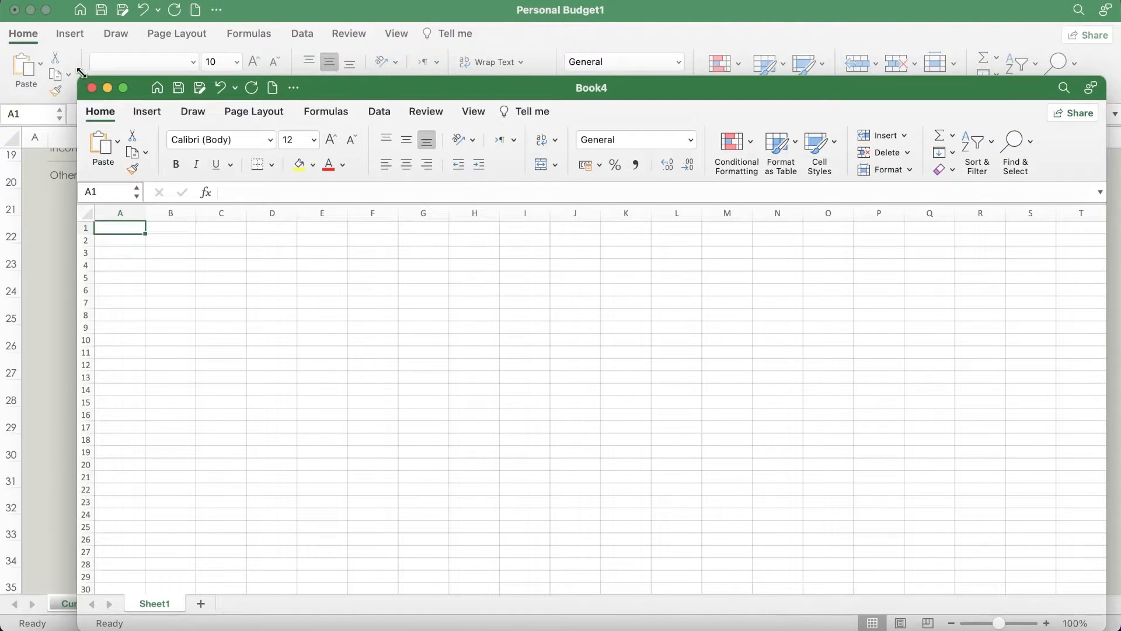
type("expenses")
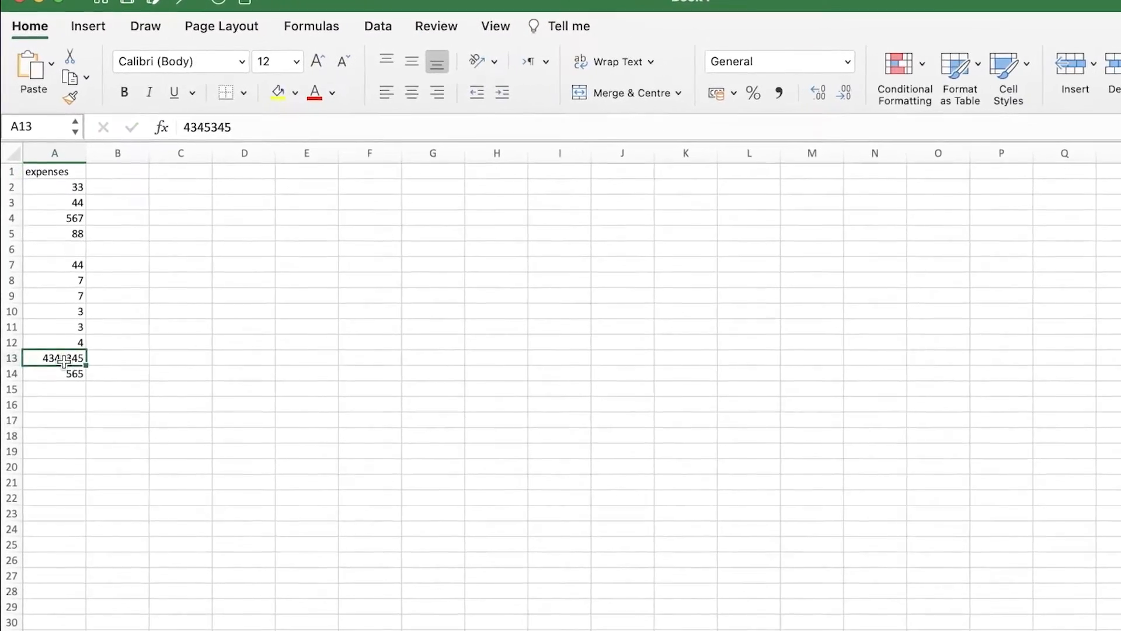
Set cell A13 to 90 and delete the empty row 6 in the middle of the expenses list
key("Delete")
type("90")
key("Return")
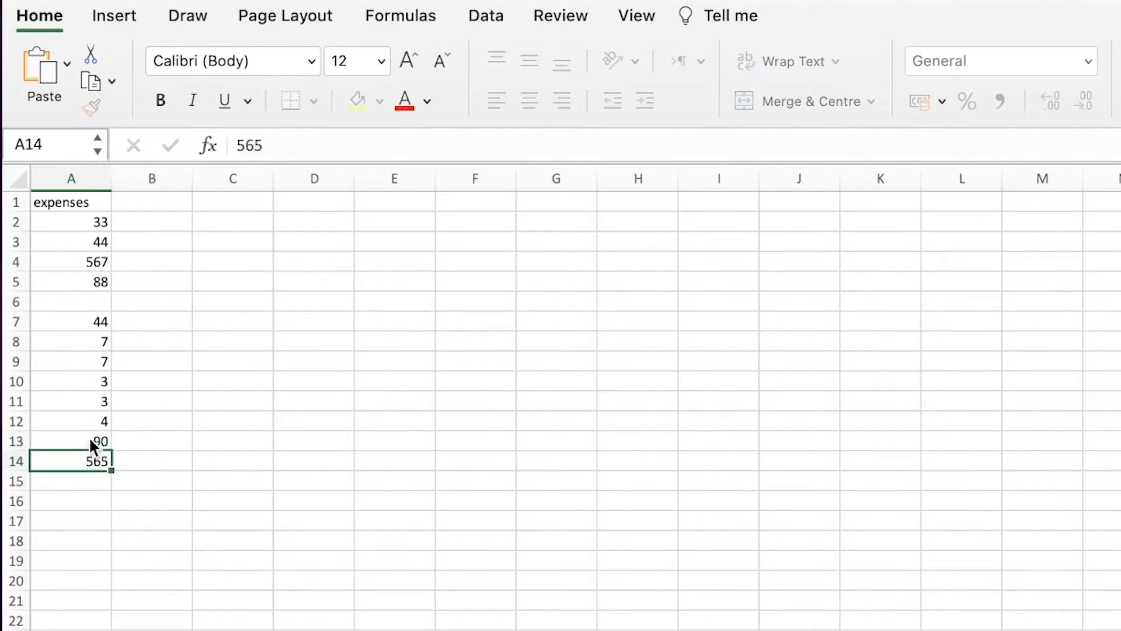
left_click(127, 295)
left_click(8, 300)
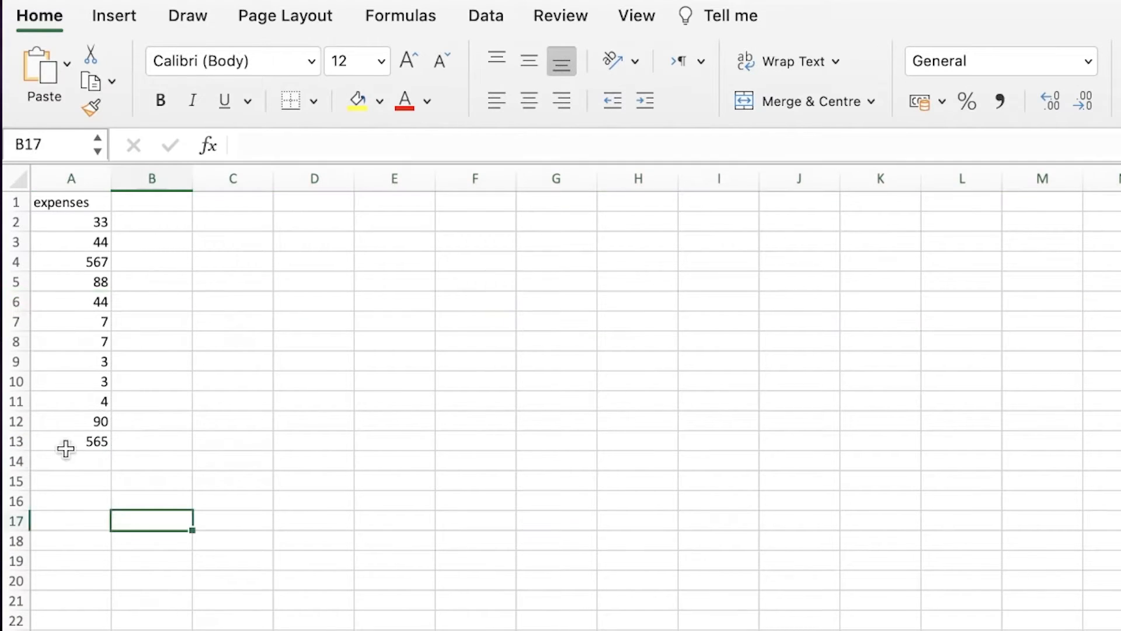
Check the last expense values in A12 and A13 and select the whole of column A
left_click(59, 475)
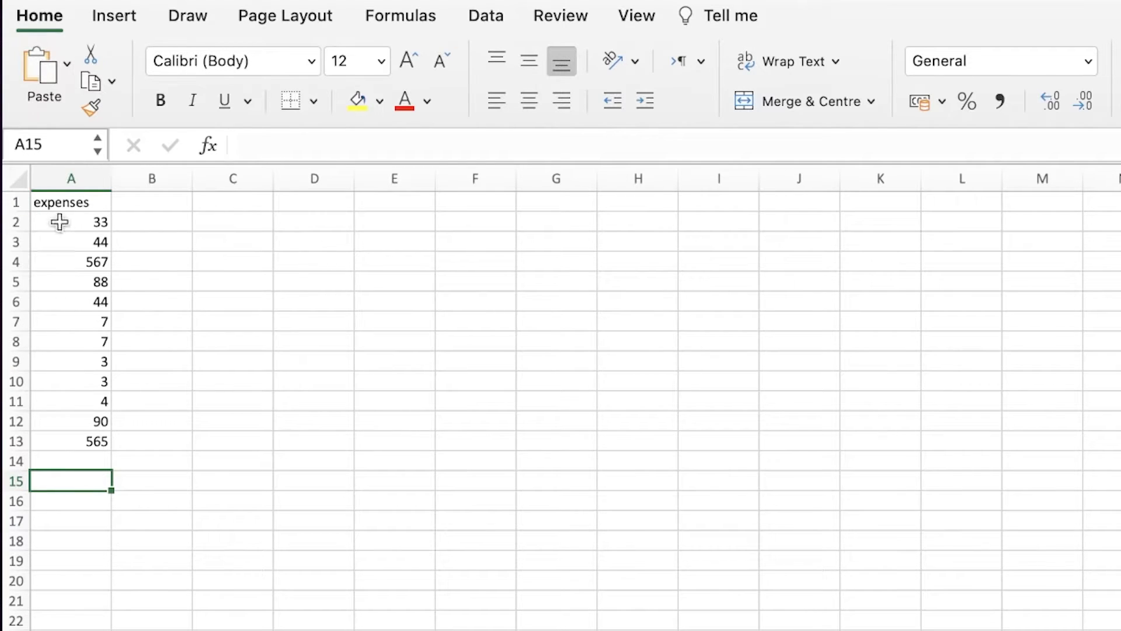
left_click(58, 422)
left_click(62, 444)
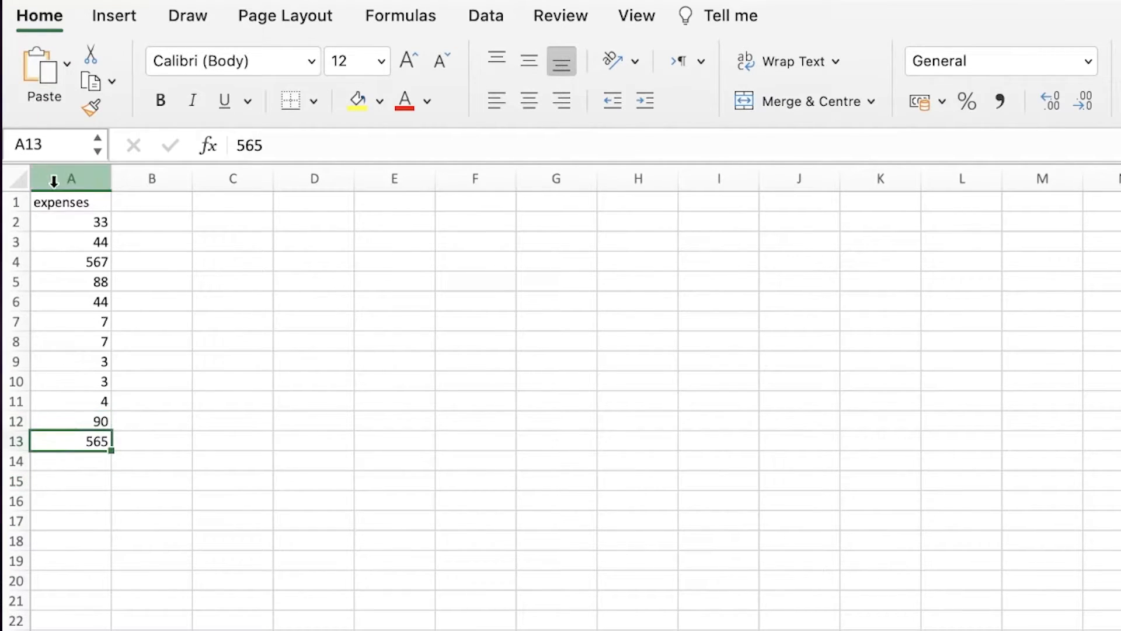
left_click(49, 183)
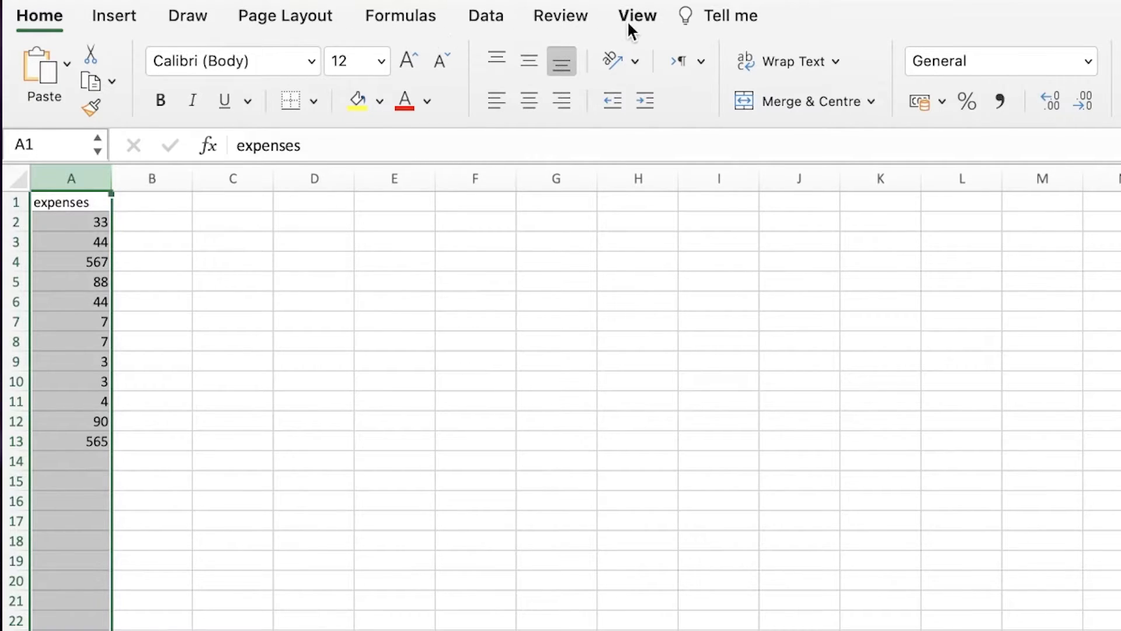
Apply the Number format and then the Currency format to the whole of column A
left_click(558, 18)
left_click(27, 24)
left_click(35, 17)
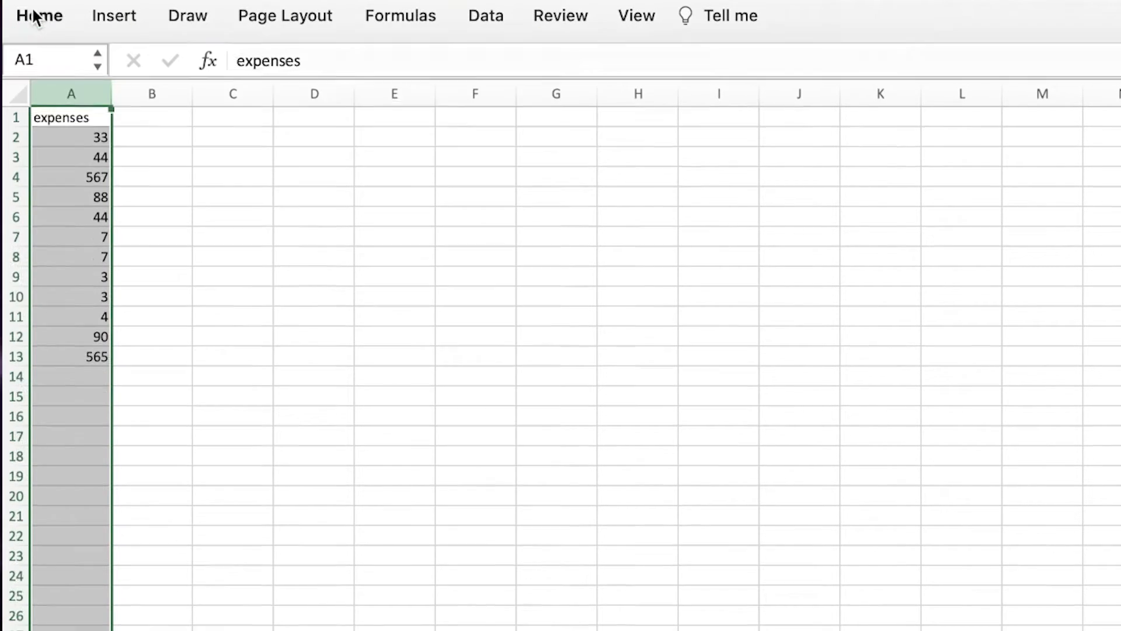
left_click(35, 17)
left_click(1028, 63)
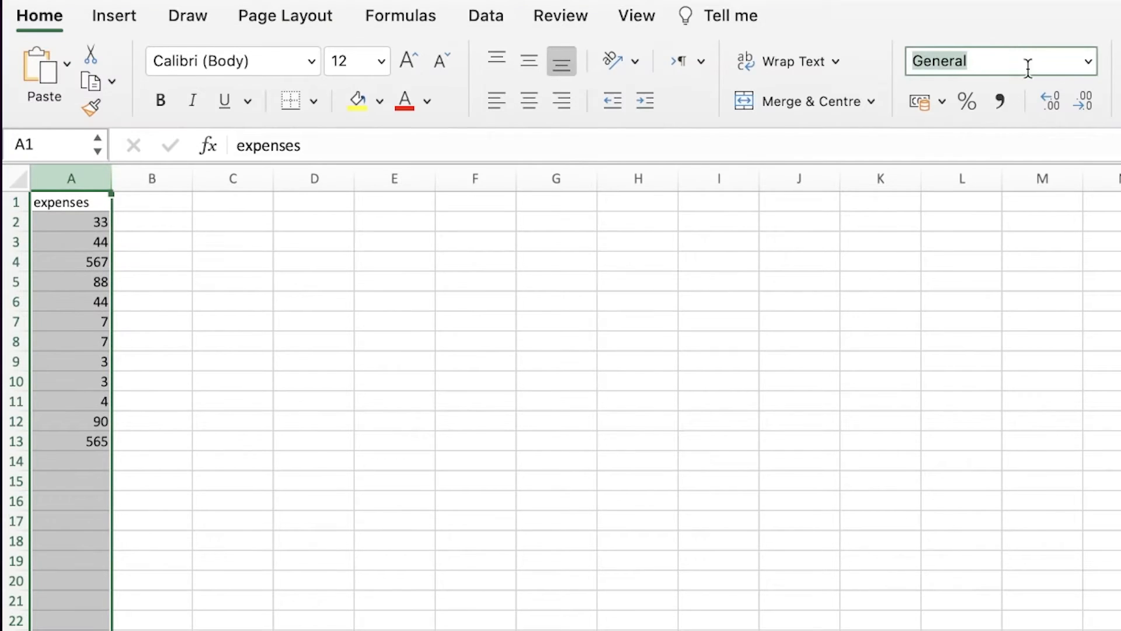
left_click(1087, 61)
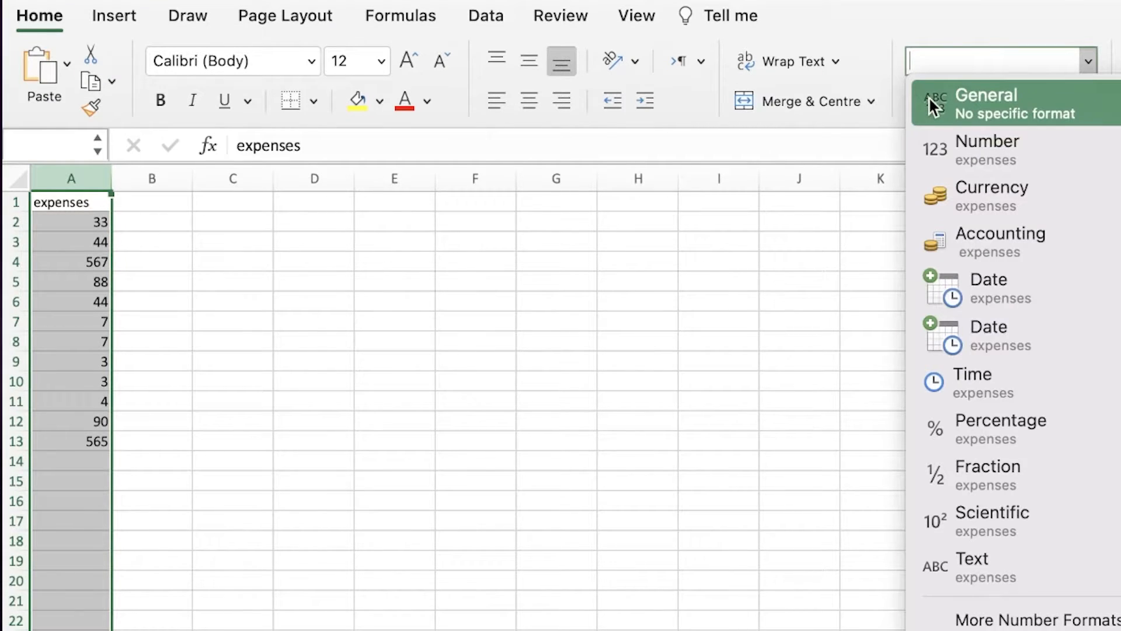
left_click(990, 155)
left_click(1090, 61)
left_click(1028, 199)
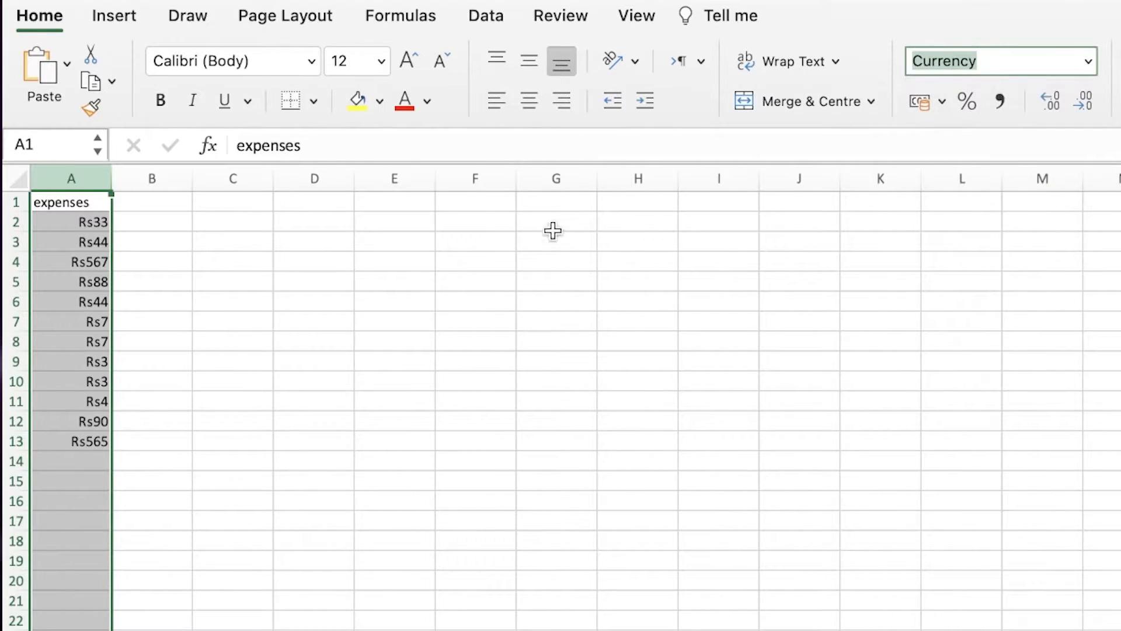
Examine the available number formats and check the format applied to the expense values in A2:A13
left_click(1090, 61)
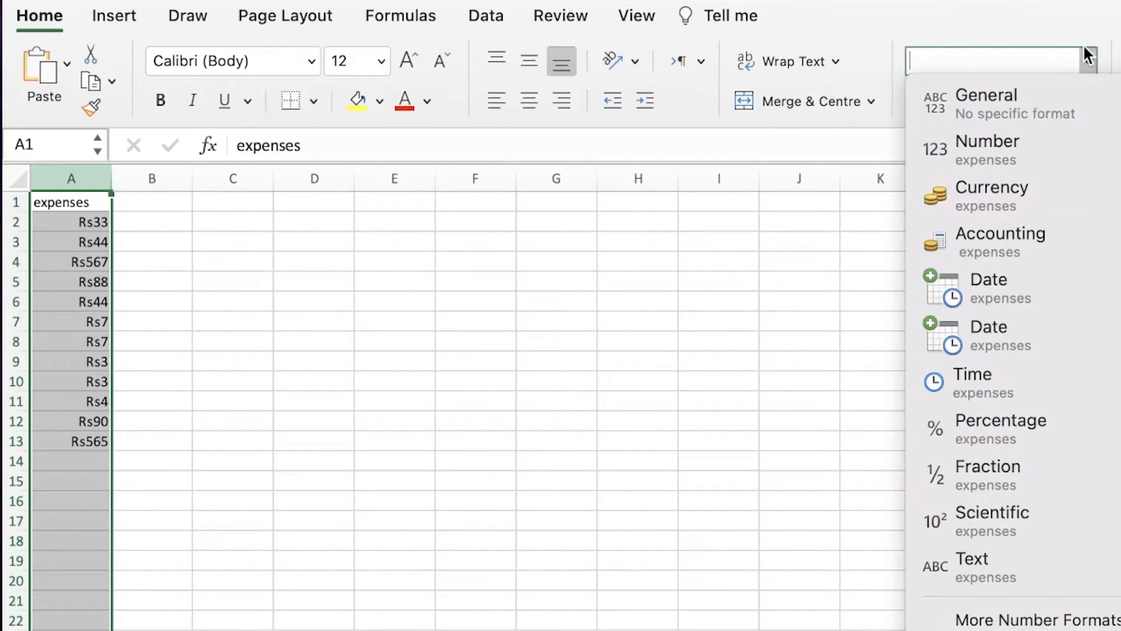
key("Escape")
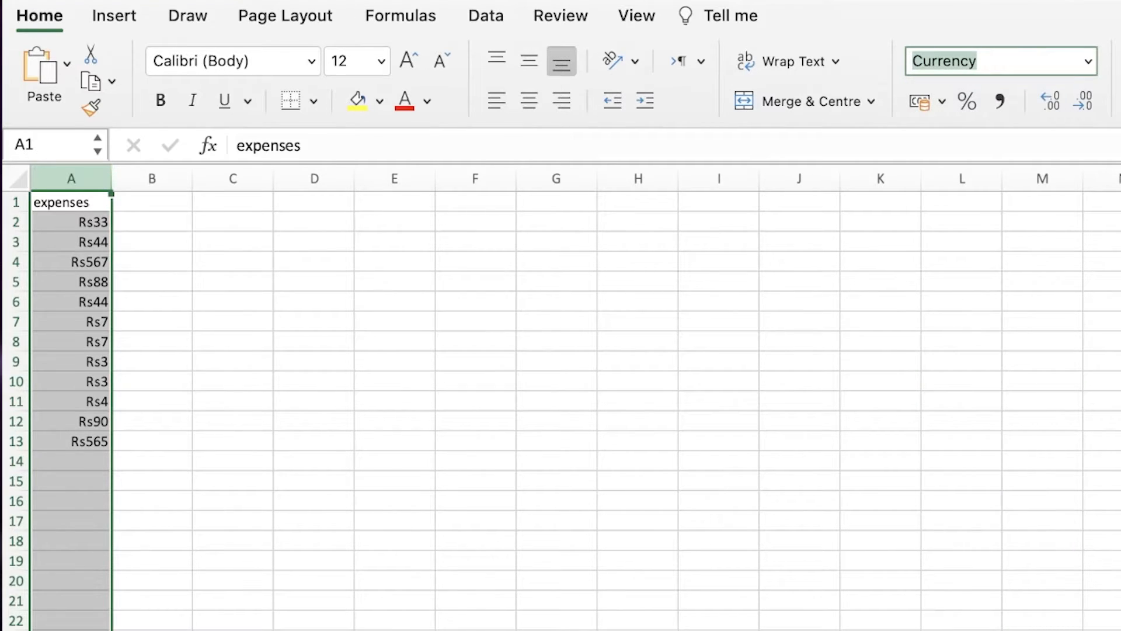
left_click(1089, 62)
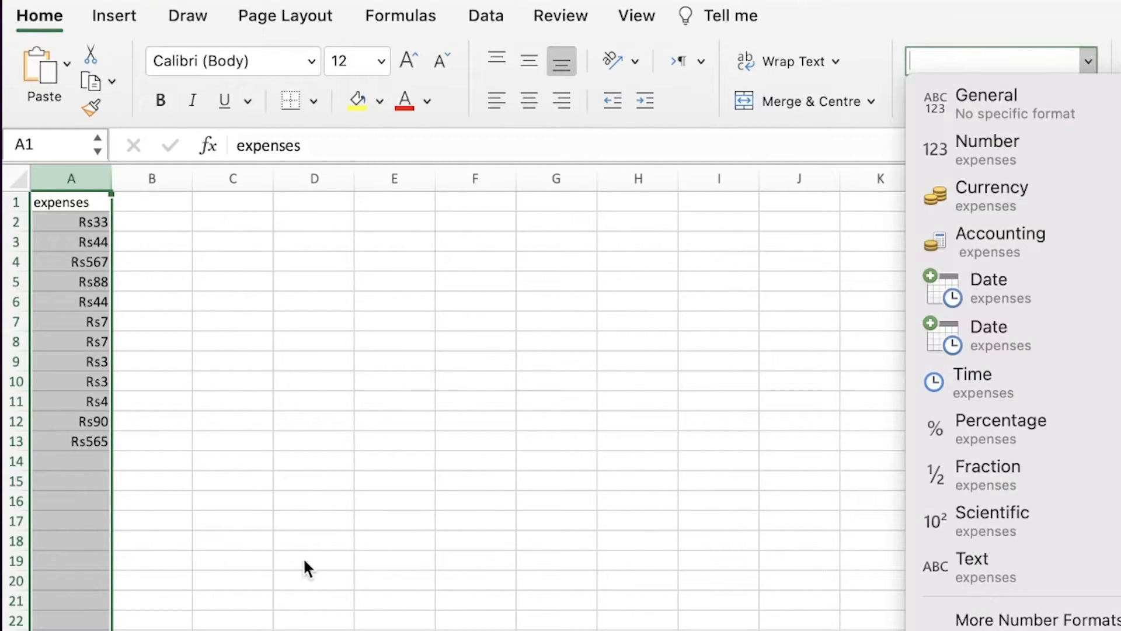
key("Escape")
left_click(155, 481)
left_click(70, 481)
left_click(70, 442)
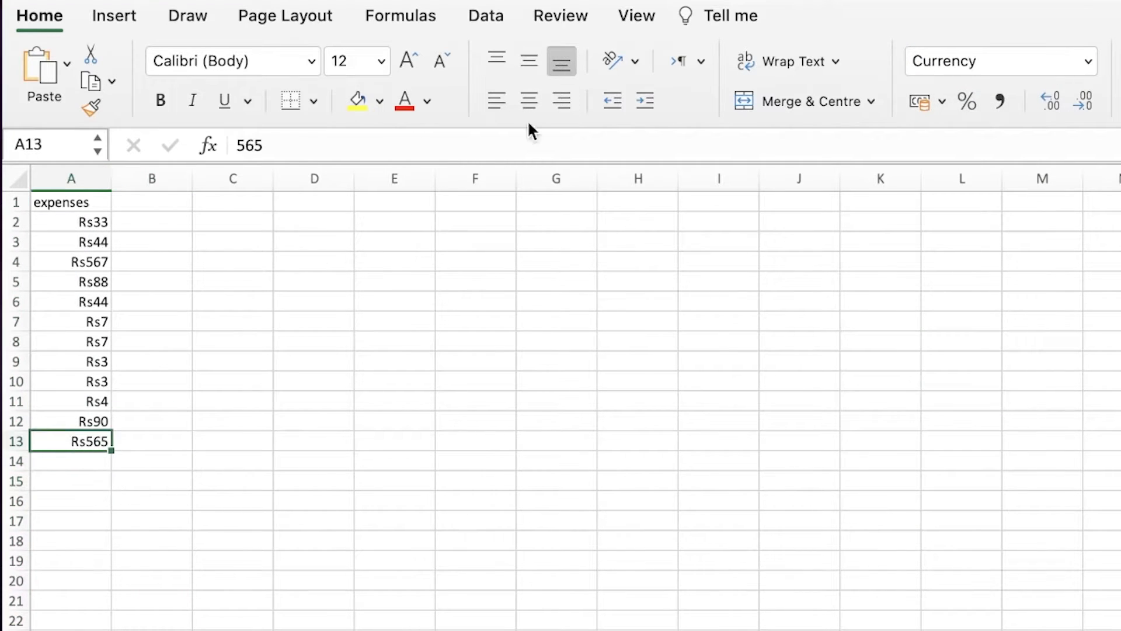
left_click_drag(83, 440, 110, 221)
left_click(968, 60)
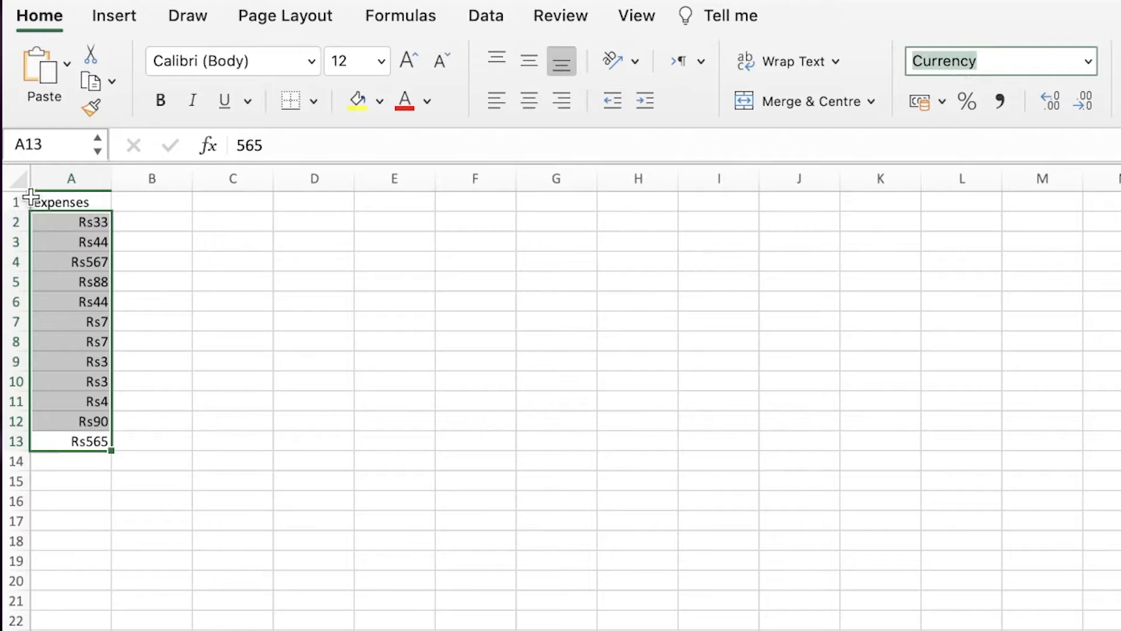
Apply the Accounting format to the whole of column A, trying Chinese (zh-CN) before settling on Euro (€ 123)
left_click(69, 181)
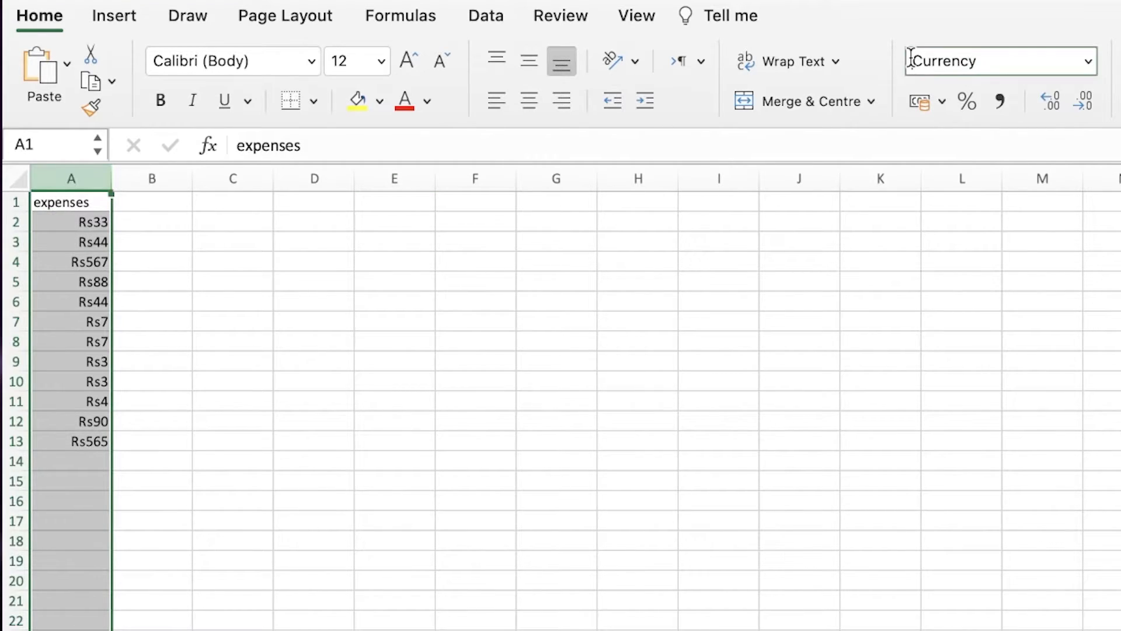
left_click(964, 60)
left_click(965, 60)
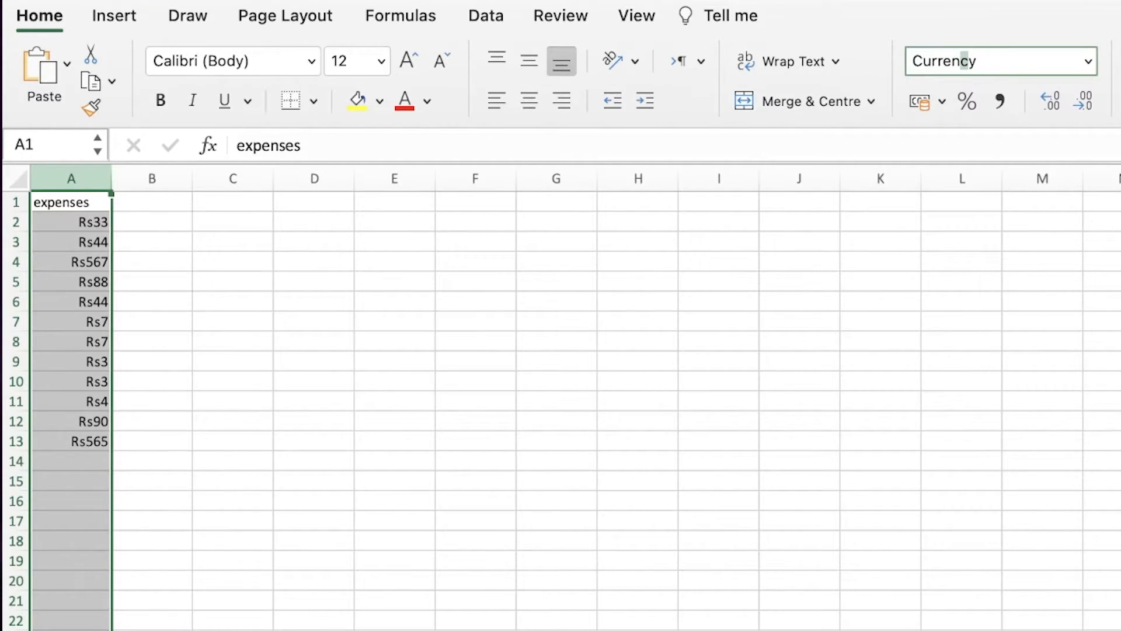
left_click(915, 101)
left_click(943, 101)
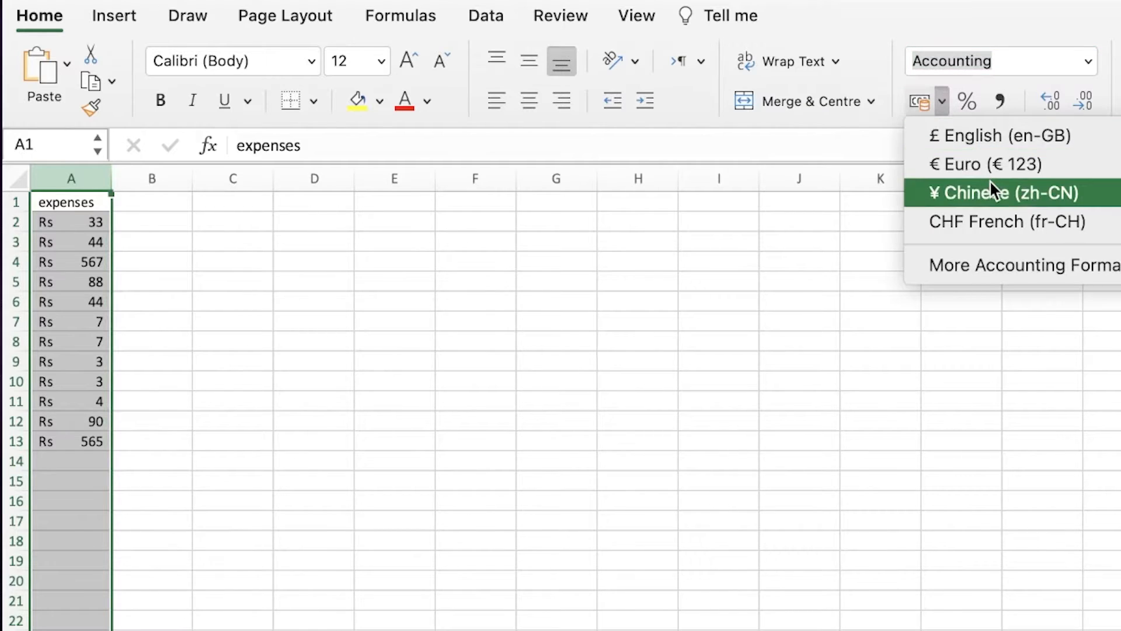
left_click(990, 191)
left_click(942, 108)
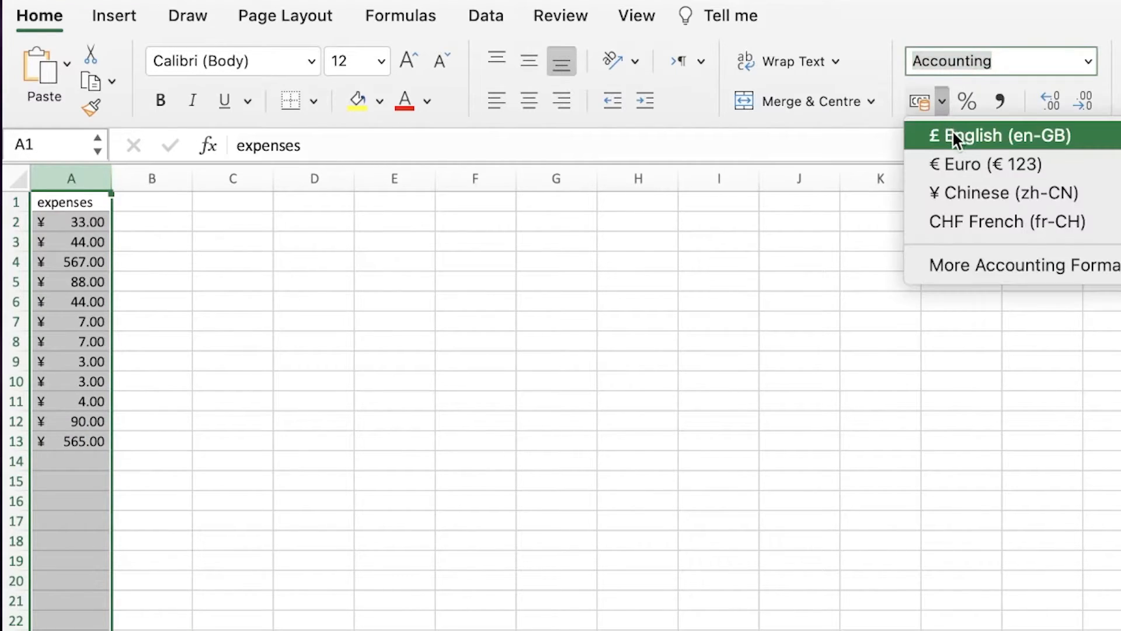
left_click(971, 164)
left_click(705, 323)
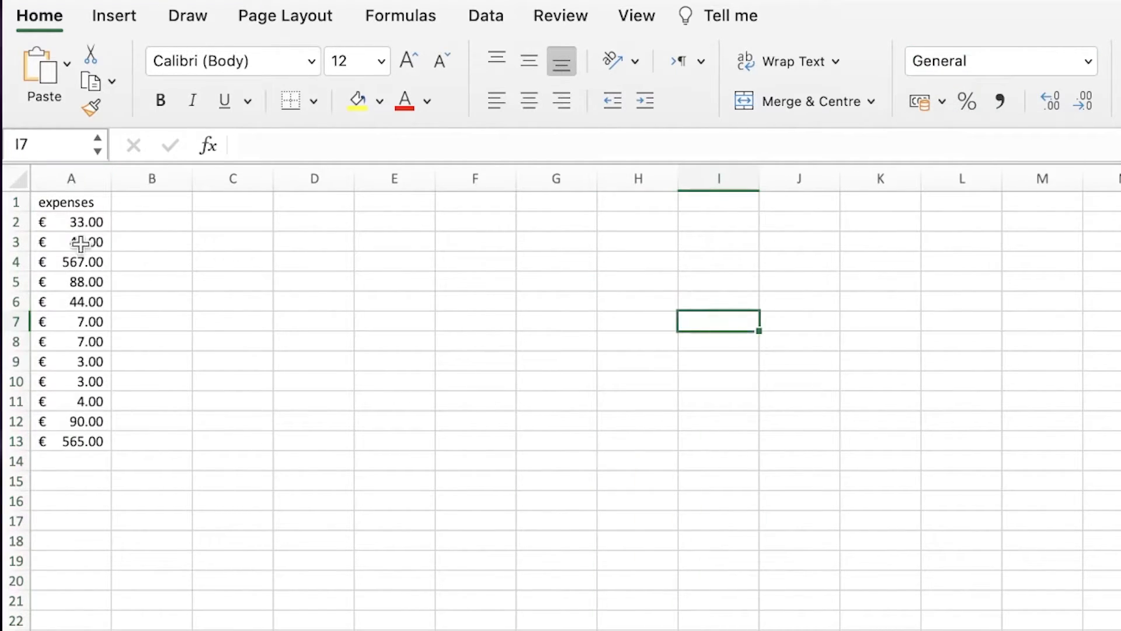
left_click(103, 476)
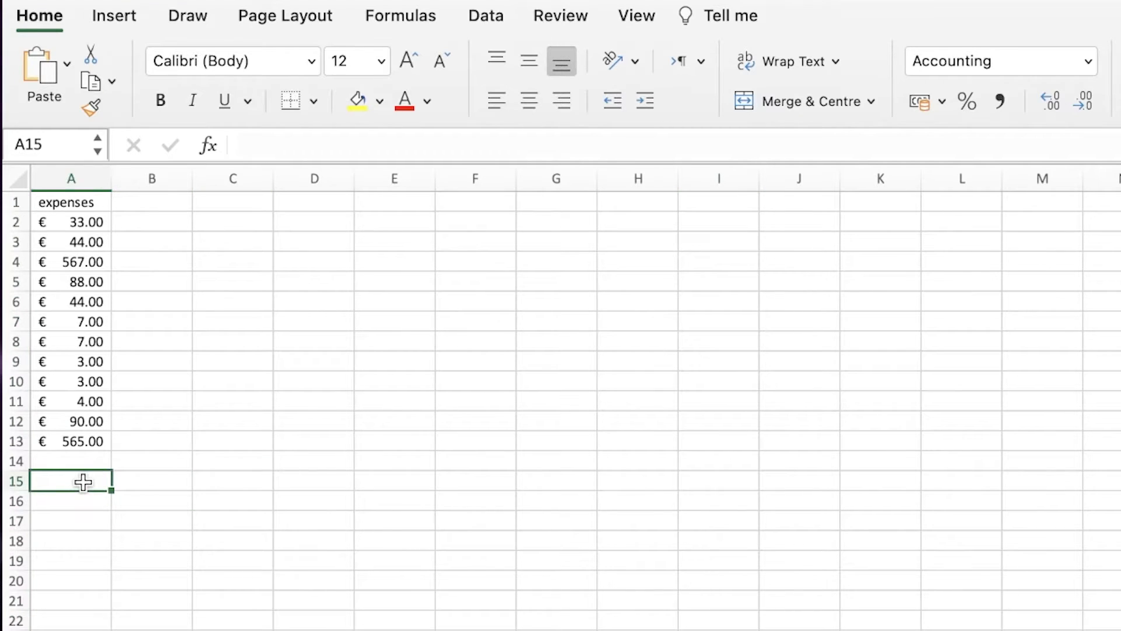
type("=")
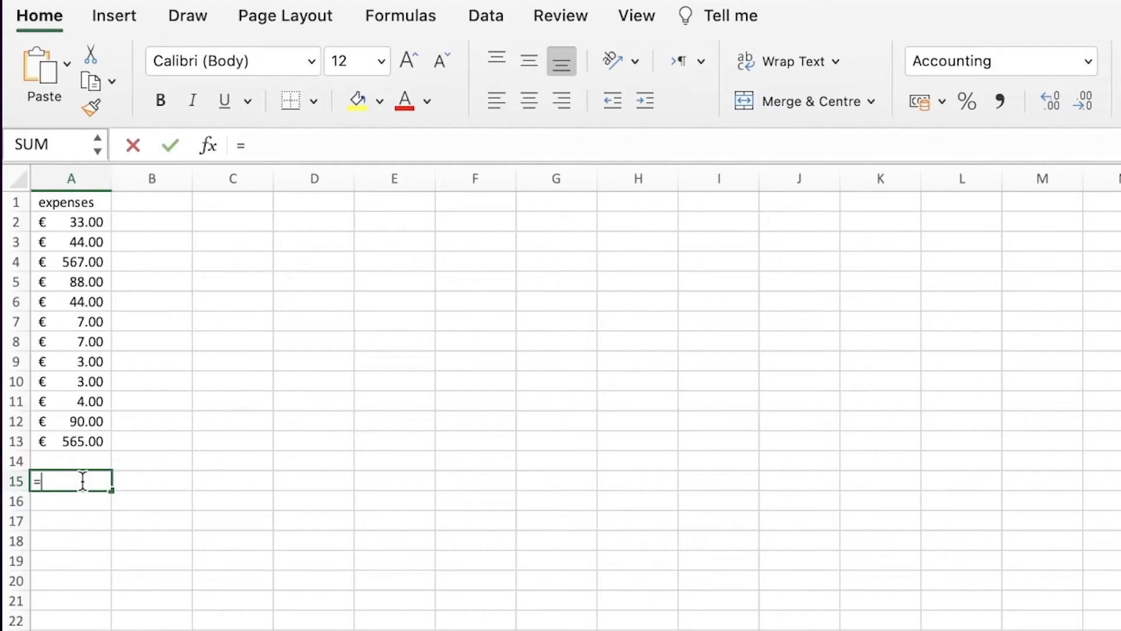
type("sum")
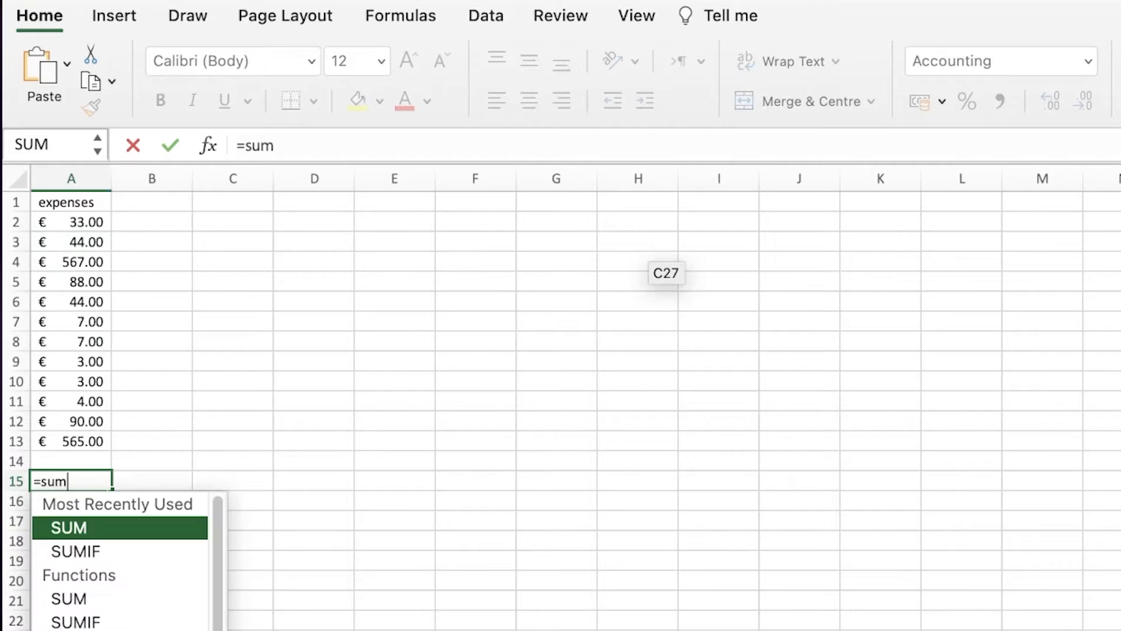
double_click(106, 529)
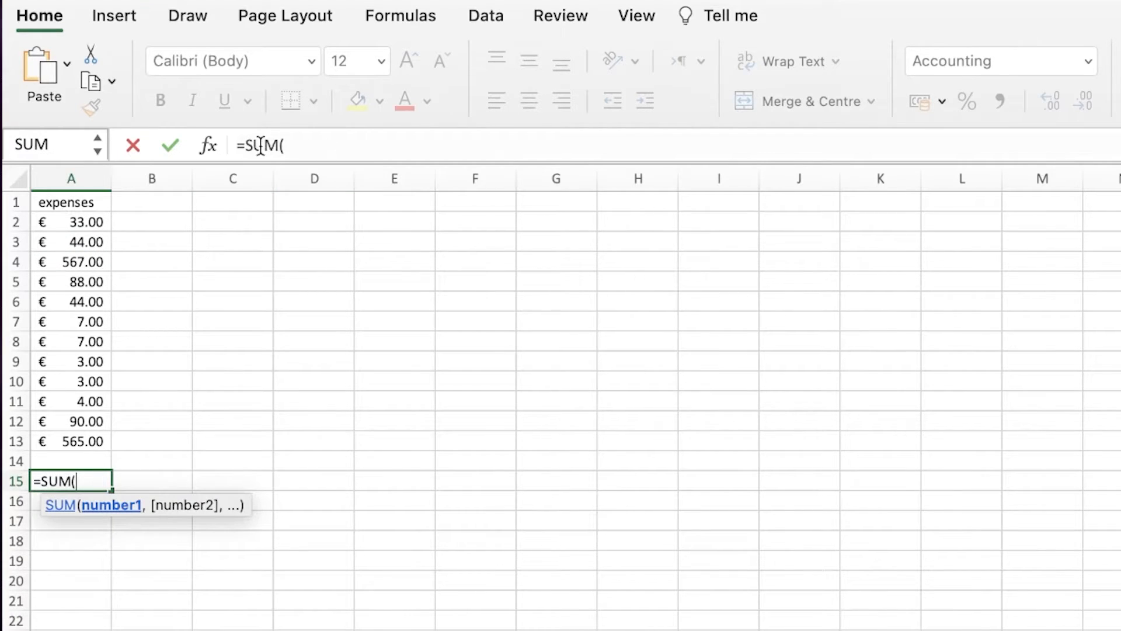
left_click(73, 180)
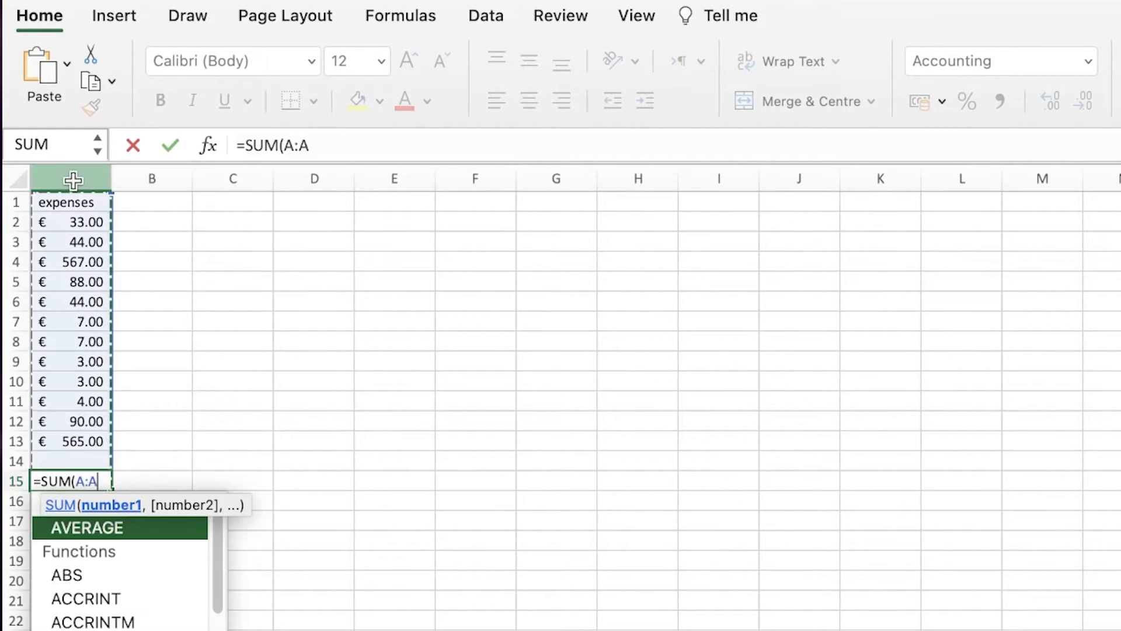
key("Return")
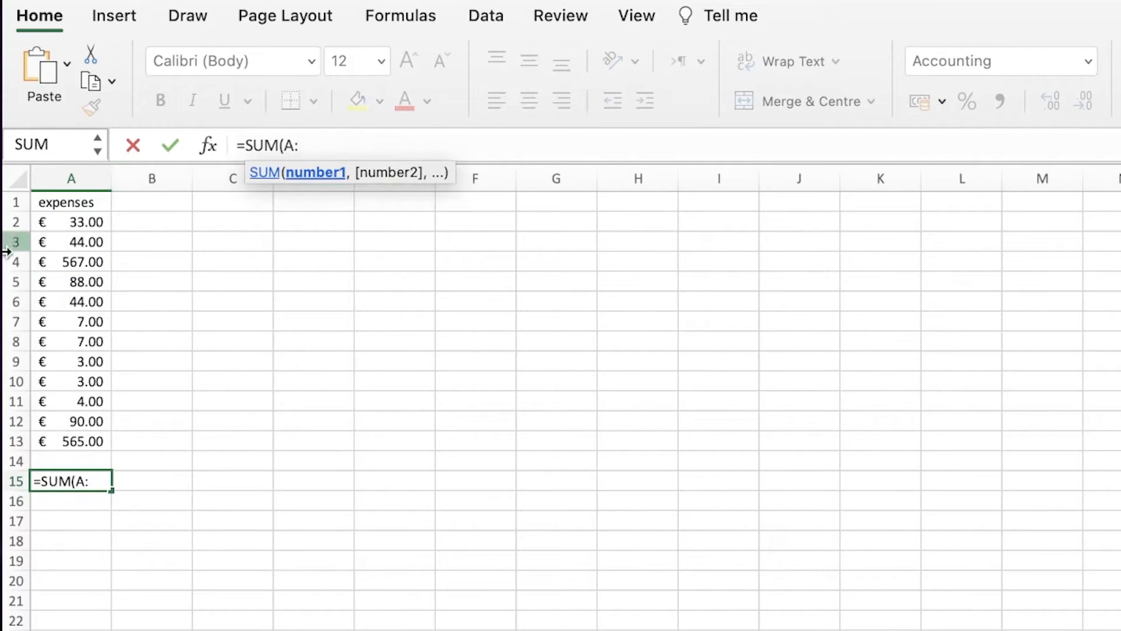
left_click(71, 179)
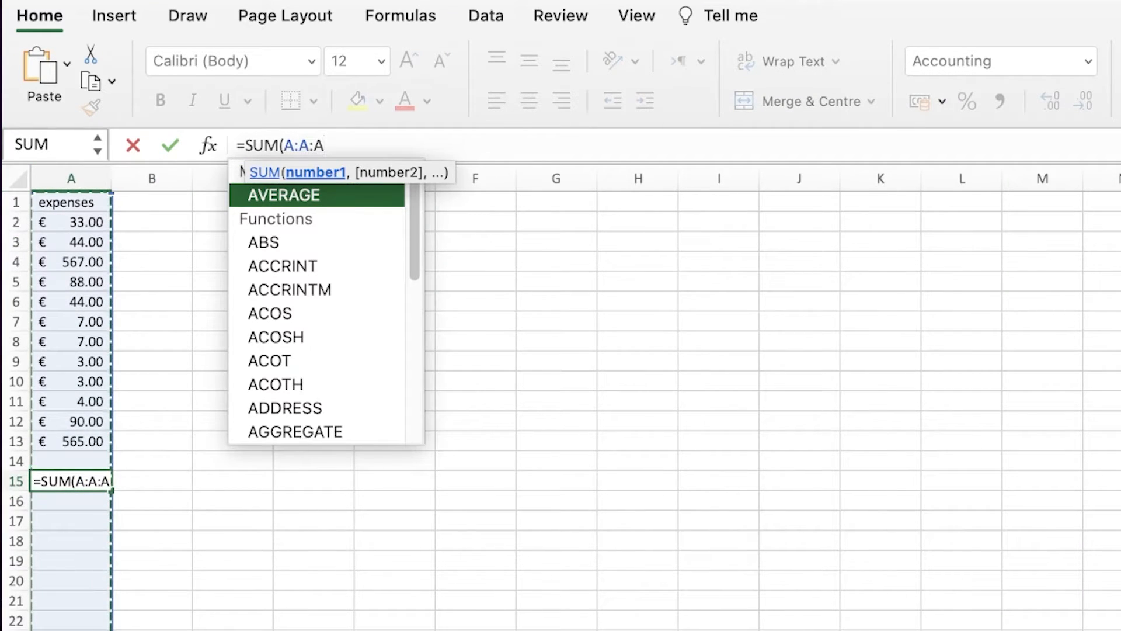
left_click(72, 460)
left_click_drag(74, 457, 95, 202)
left_click(293, 630)
left_click(80, 447)
left_click(470, 240)
left_click(152, 460)
left_click(37, 506)
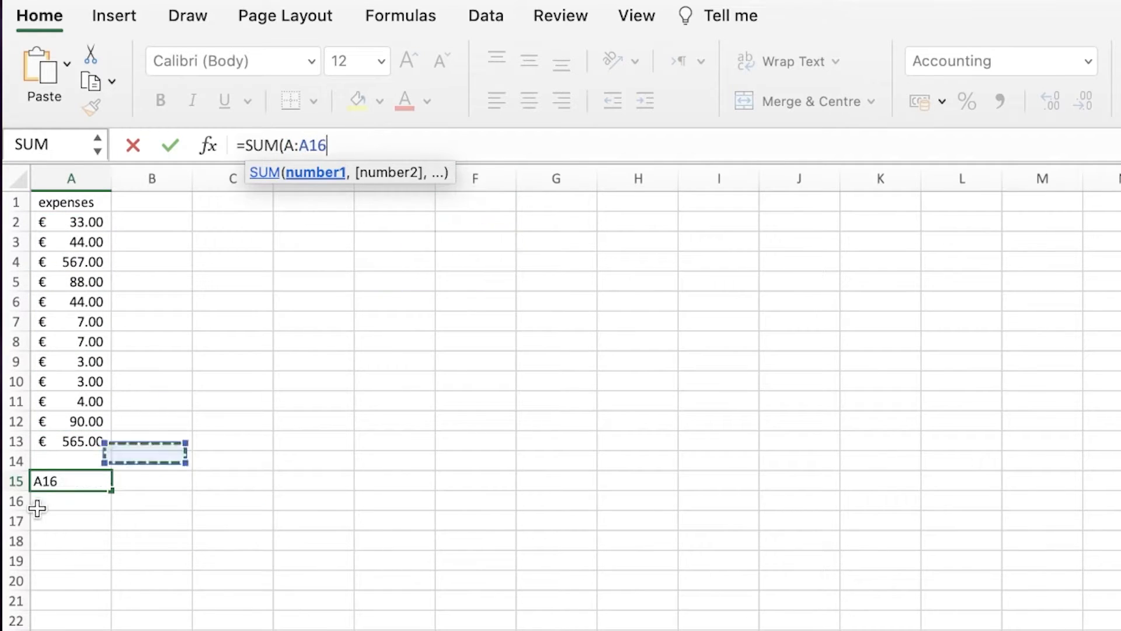
left_click(152, 483)
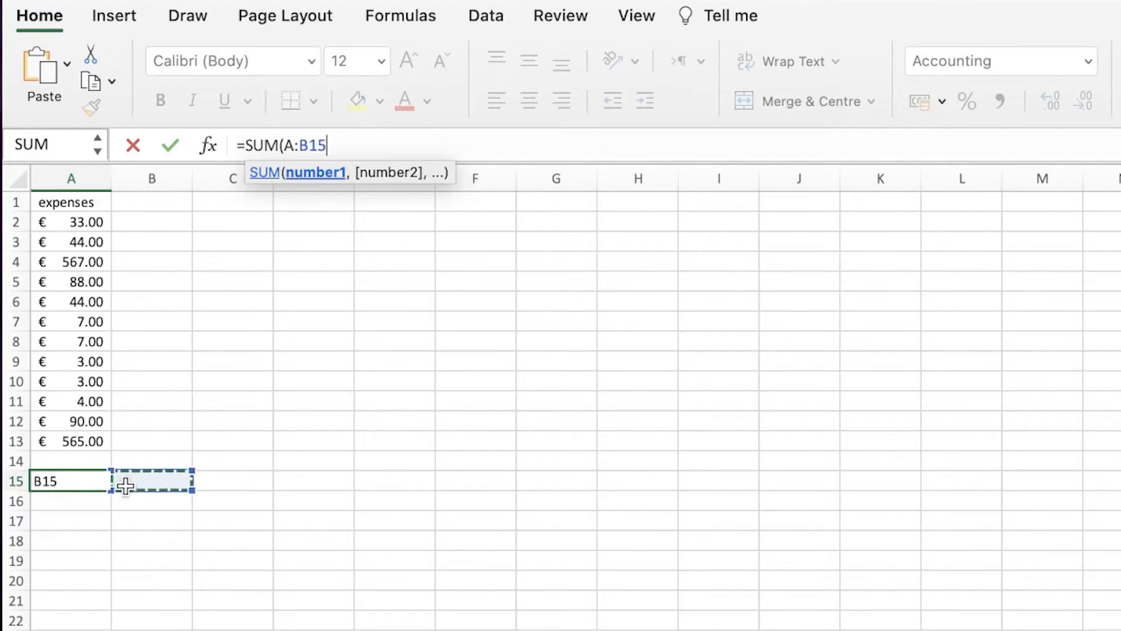
left_click(87, 478)
key("BackSpace")
key("BackSpace")
key("BackSpace")
key("BackSpace")
key("BackSpace")
key("BackSpace")
key("BackSpace")
key("BackSpace")
key("BackSpace")
key("BackSpace")
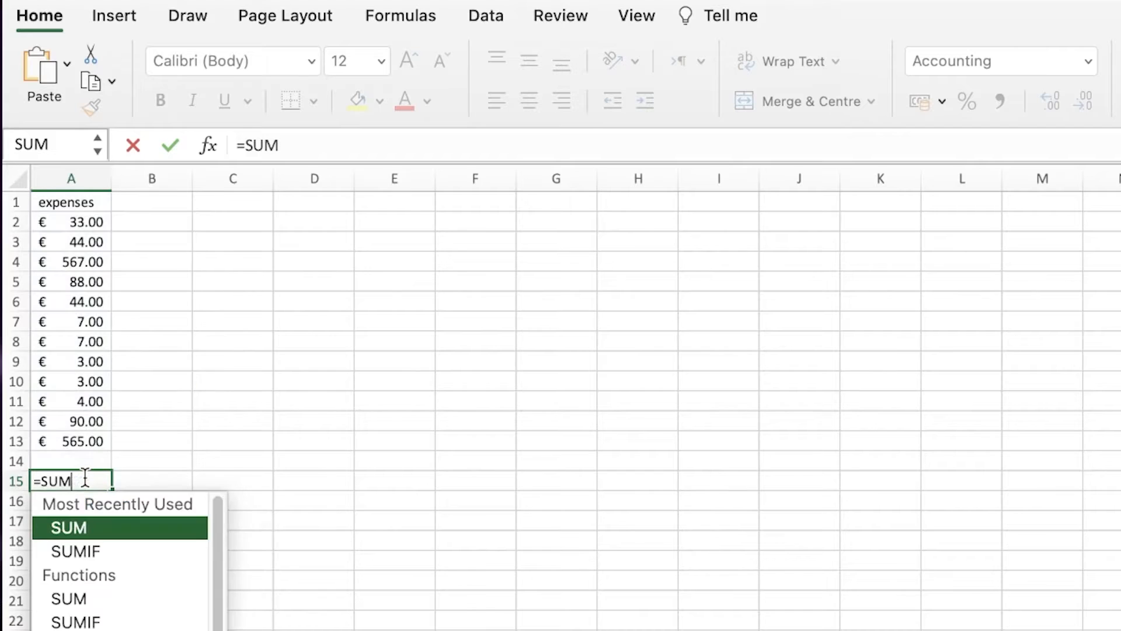
Enter the heading total in B1 and a SUM of the whole of column A in B2
left_click(161, 202)
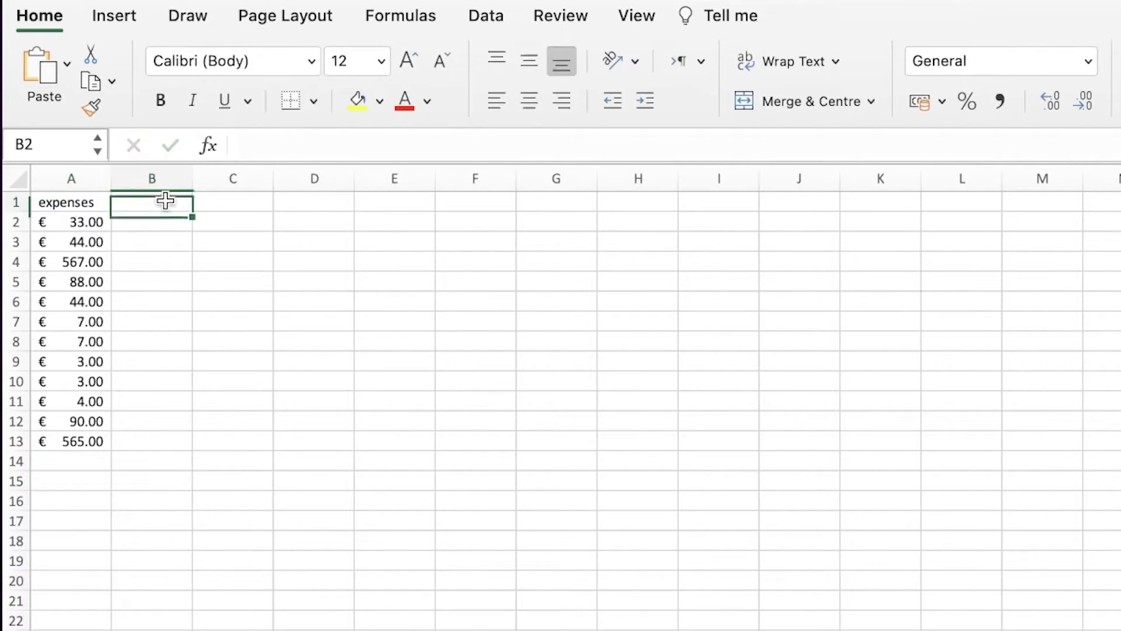
type("total")
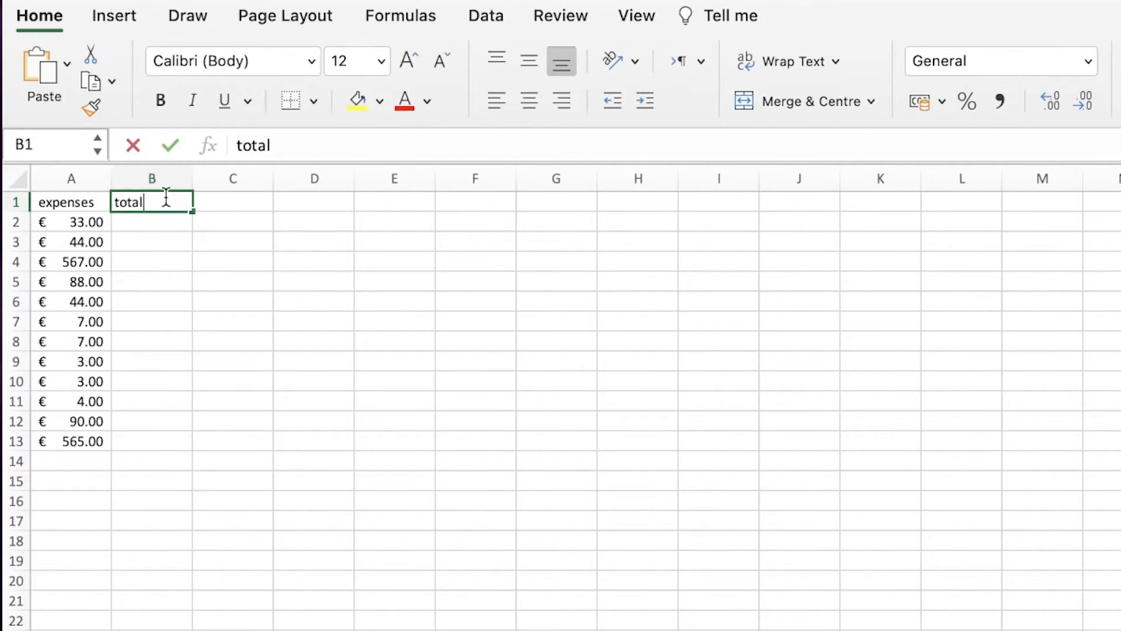
key("Return")
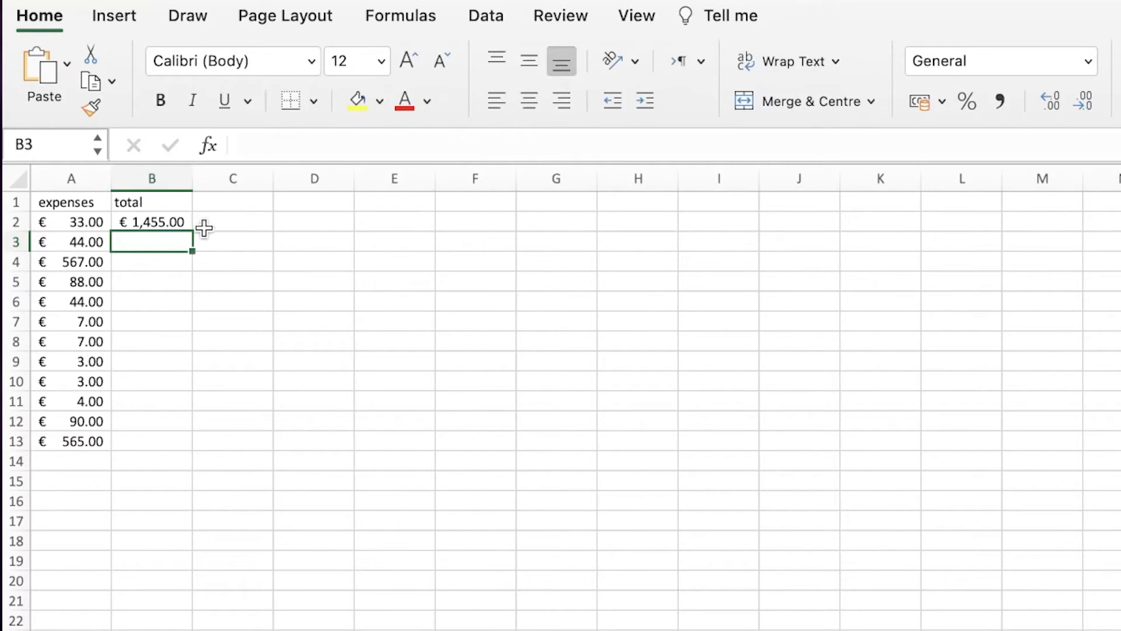
left_click(153, 204)
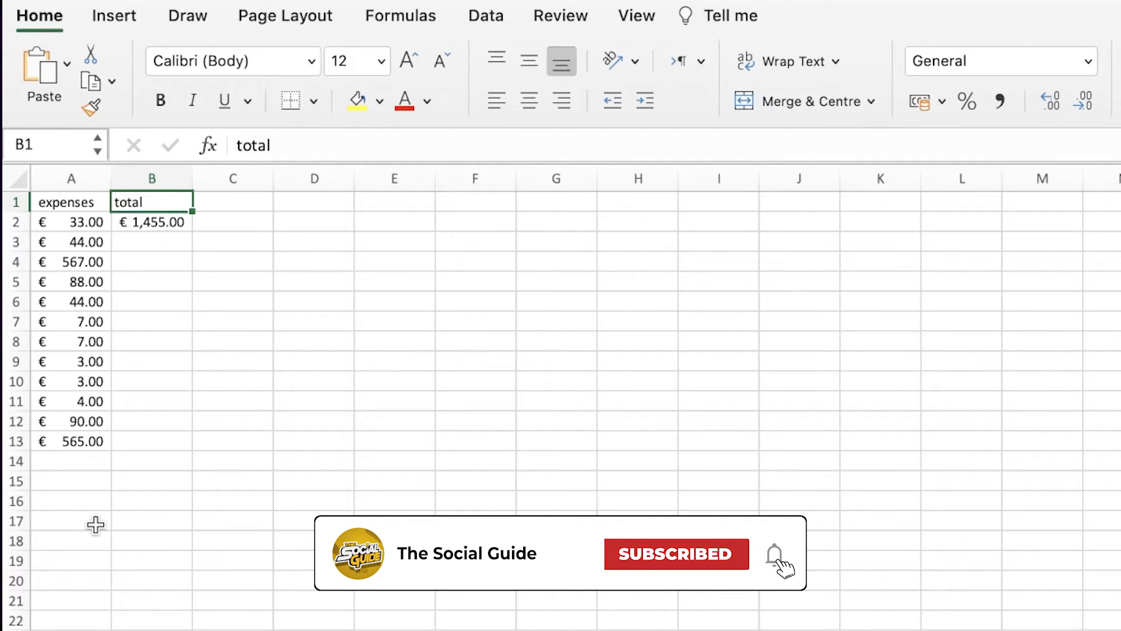
left_click(96, 181)
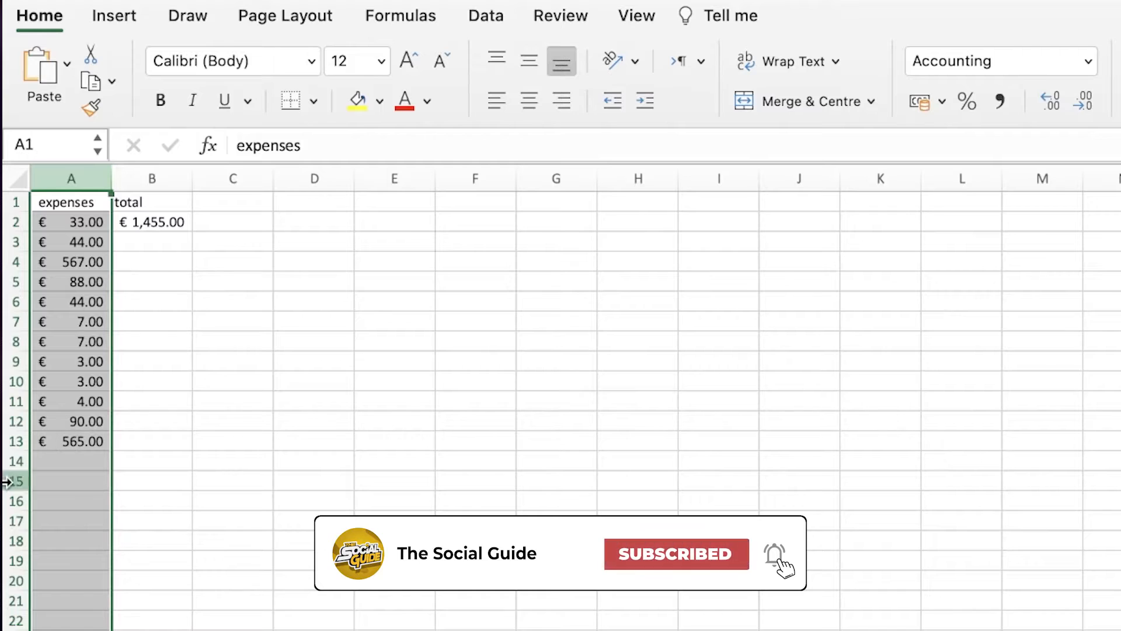
left_click_drag(73, 540, 75, 558)
left_click_drag(75, 445, 67, 215)
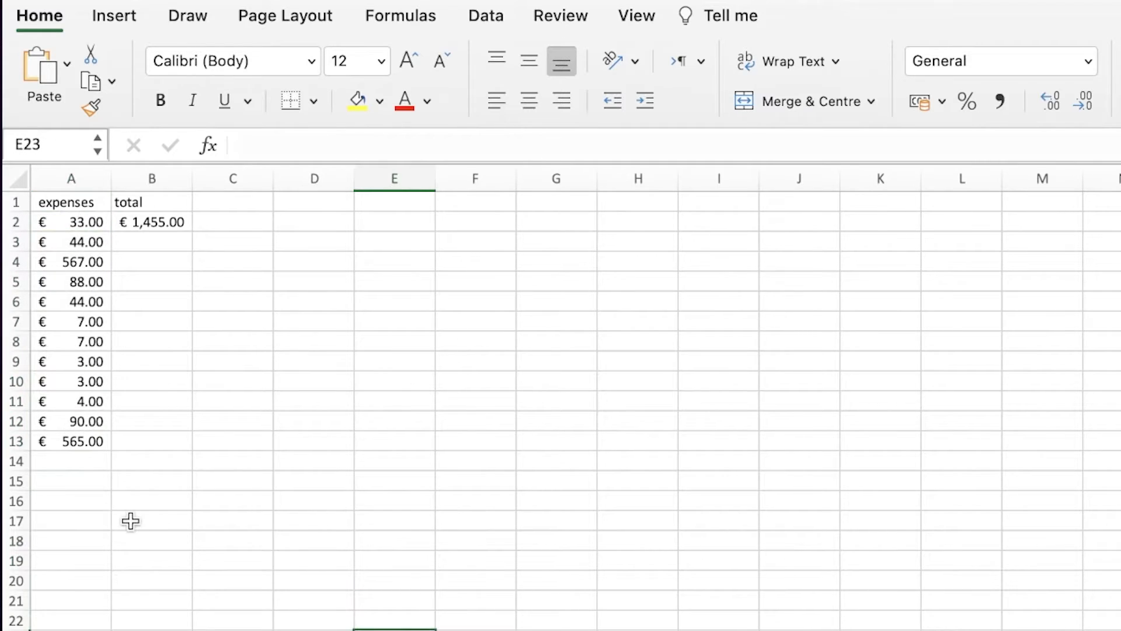
left_click(131, 521)
Enter the formula =SUM(A1:A13) in A16 below the expenses list
left_click(64, 500)
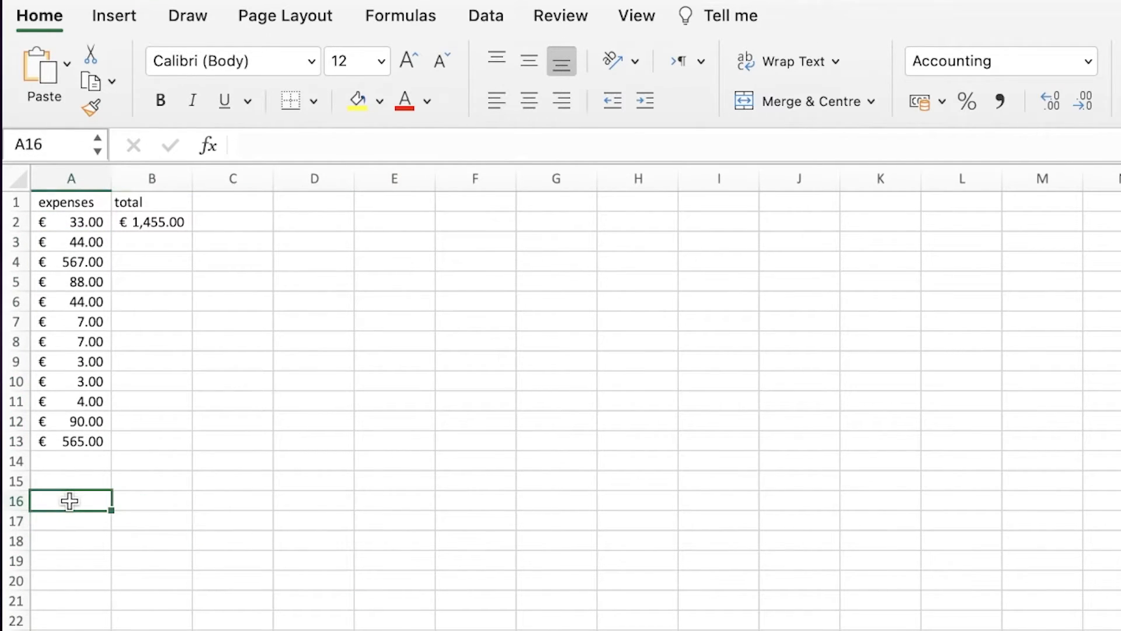
type("=sum")
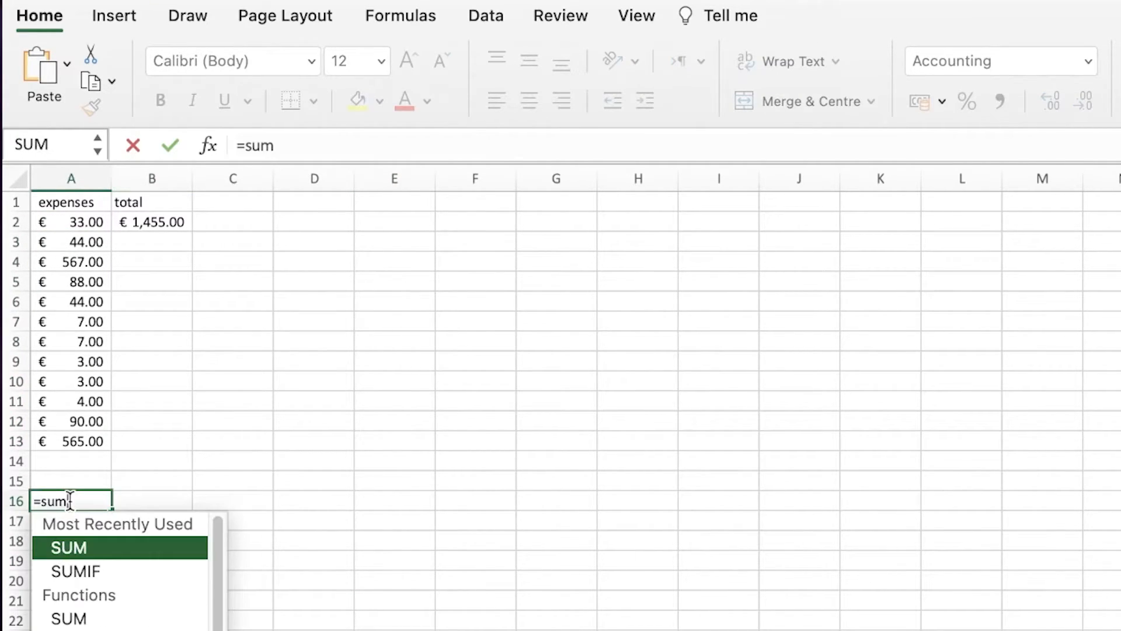
key("Tab")
left_click_drag(91, 440, 75, 201)
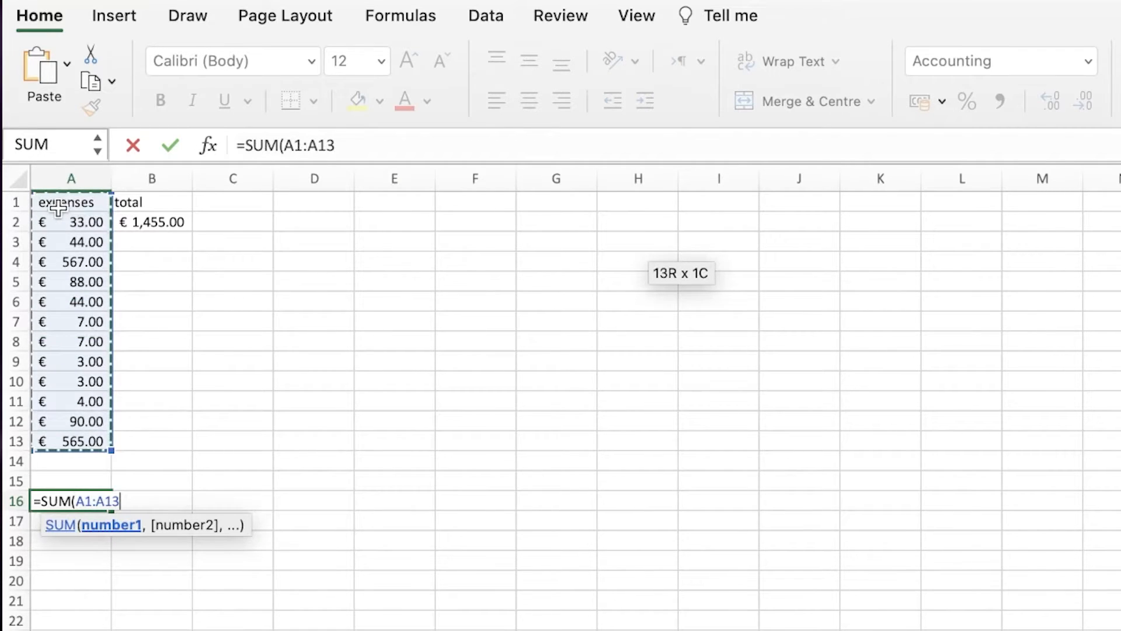
type(")")
key("Return")
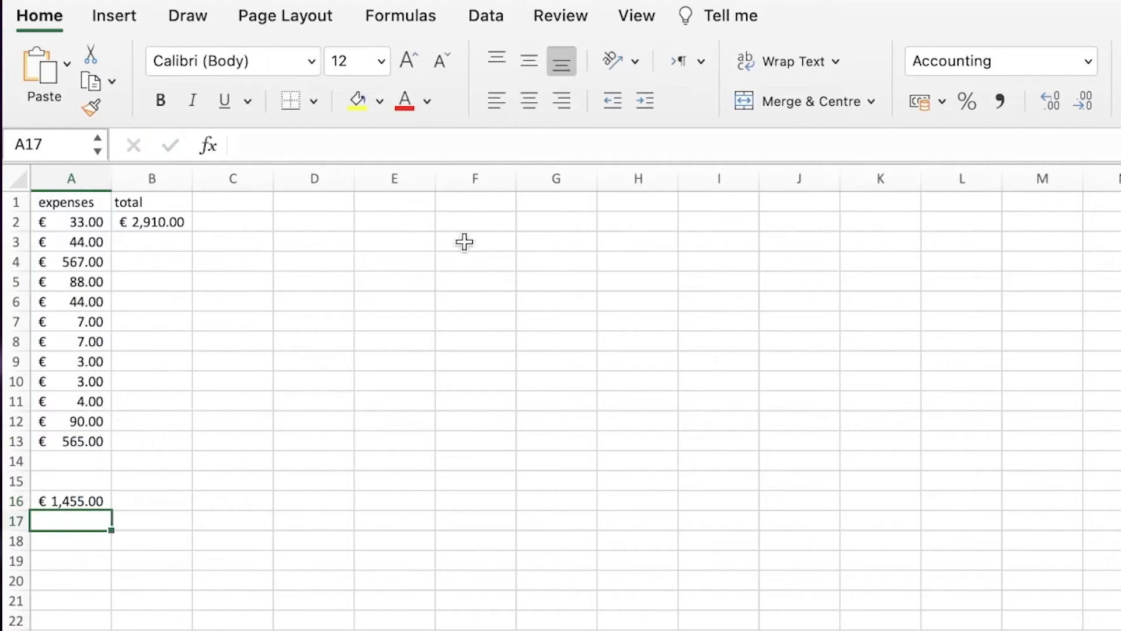
left_click(202, 222)
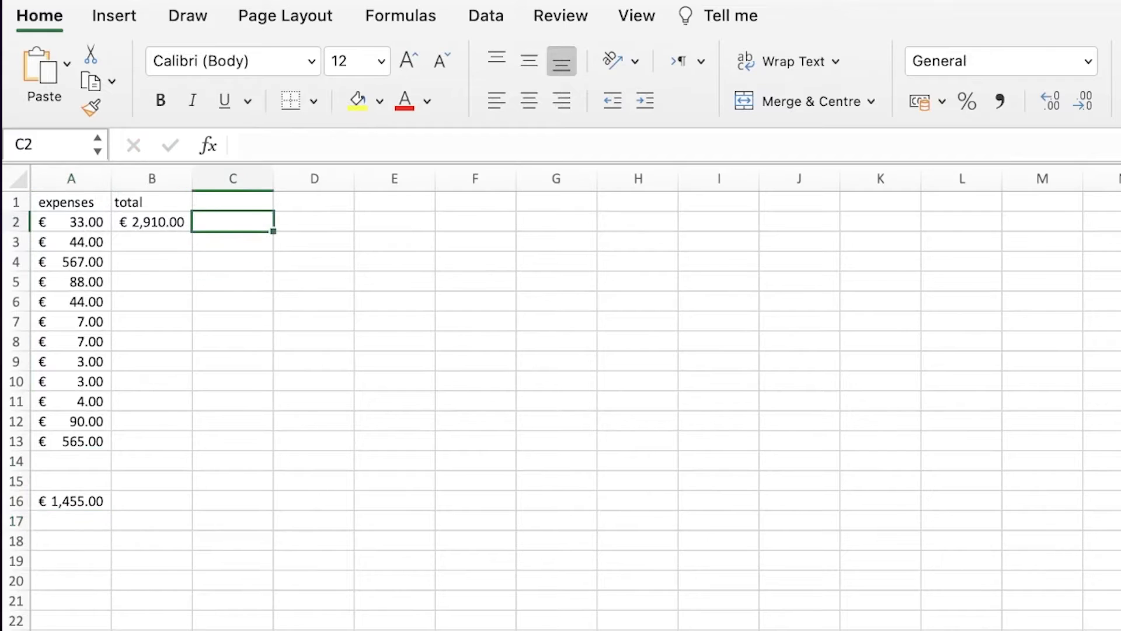
Compare the total formulas in B2 and A16 and inspect the whole of columns A and B
left_click(87, 502)
left_click(150, 222)
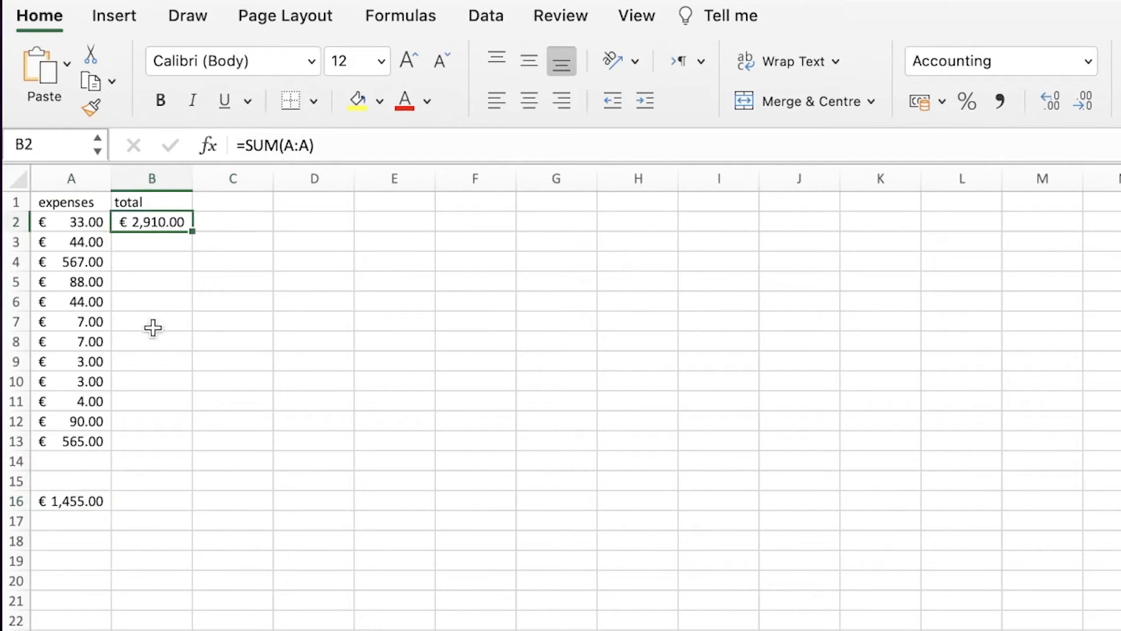
left_click(69, 495)
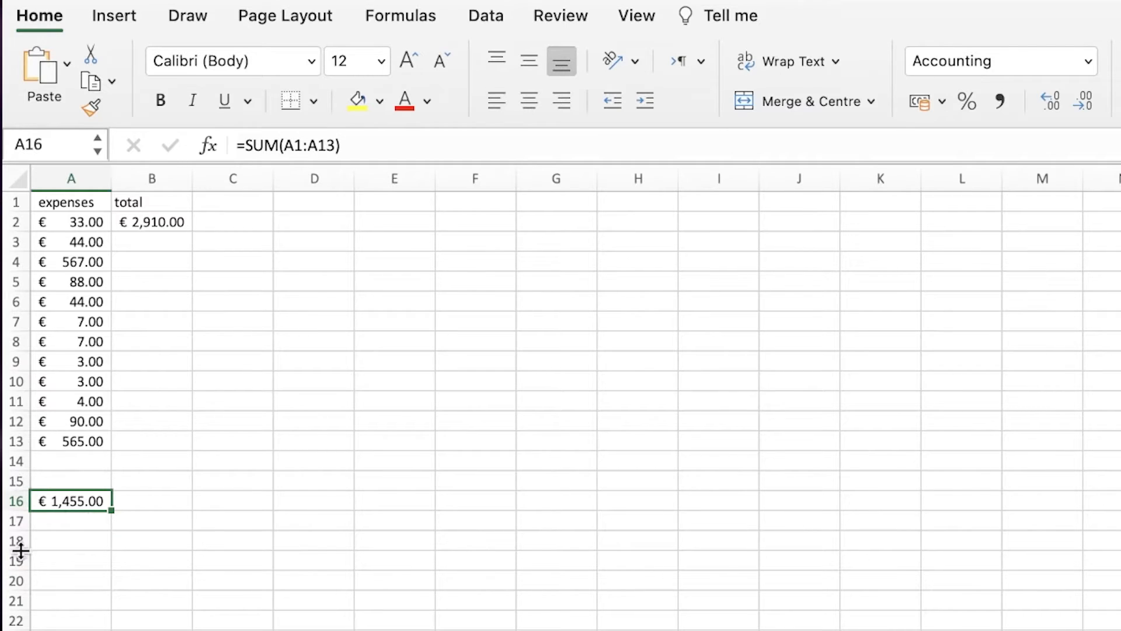
scroll(30, 578, "down", 1)
scroll(45, 432, "up", 1)
scroll(117, 280, "down", 3)
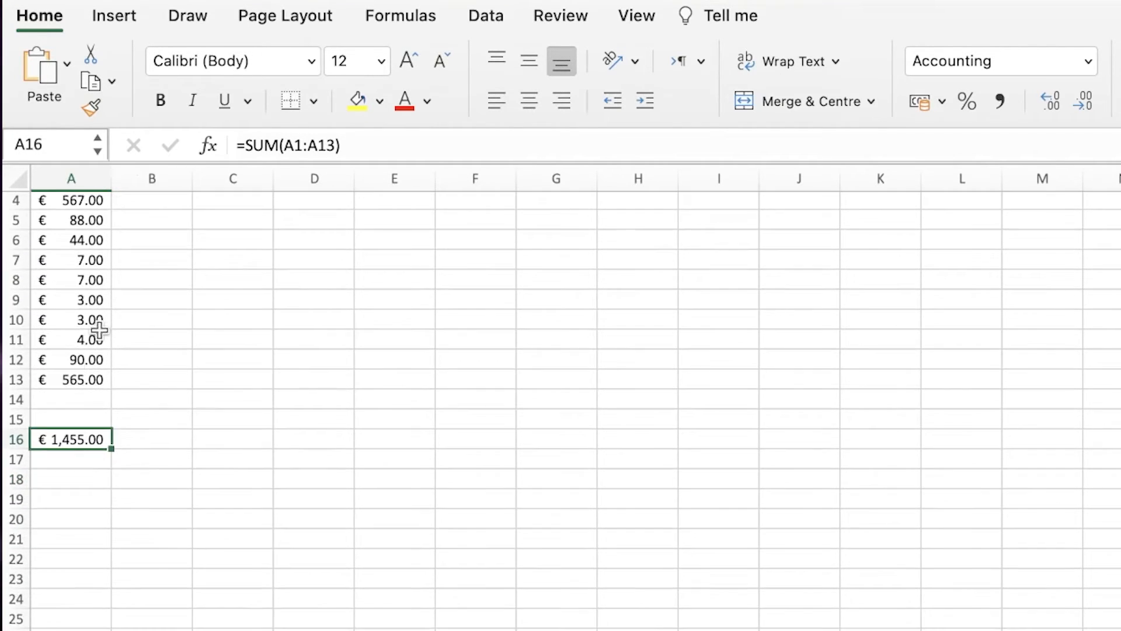
scroll(99, 331, "up", 3)
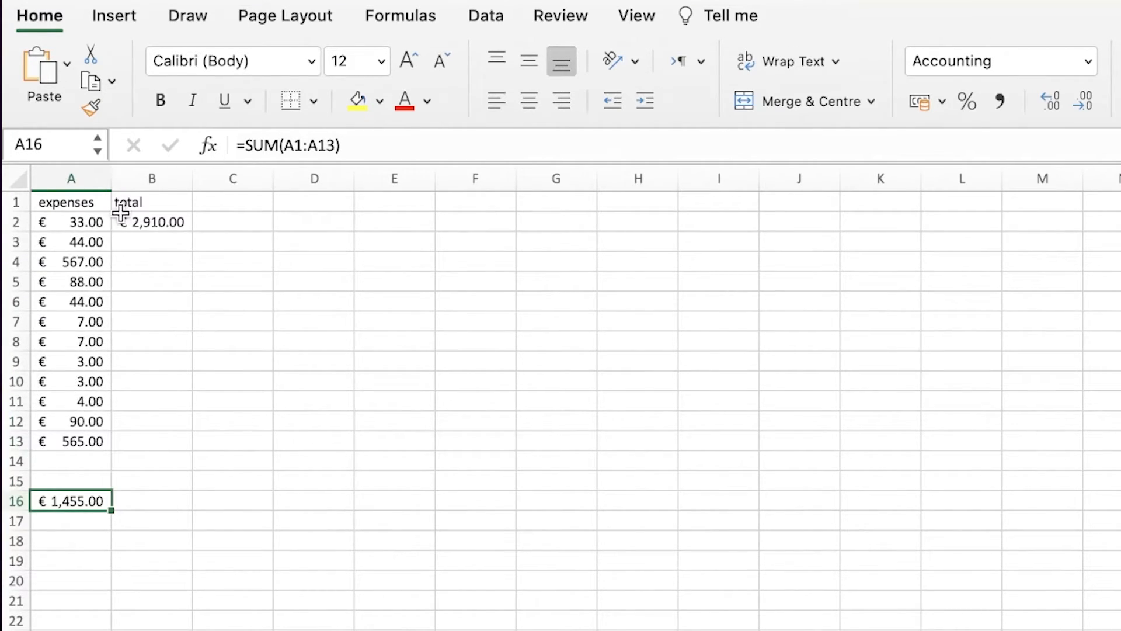
left_click_drag(154, 204, 153, 215)
left_click(109, 178)
left_click(91, 178)
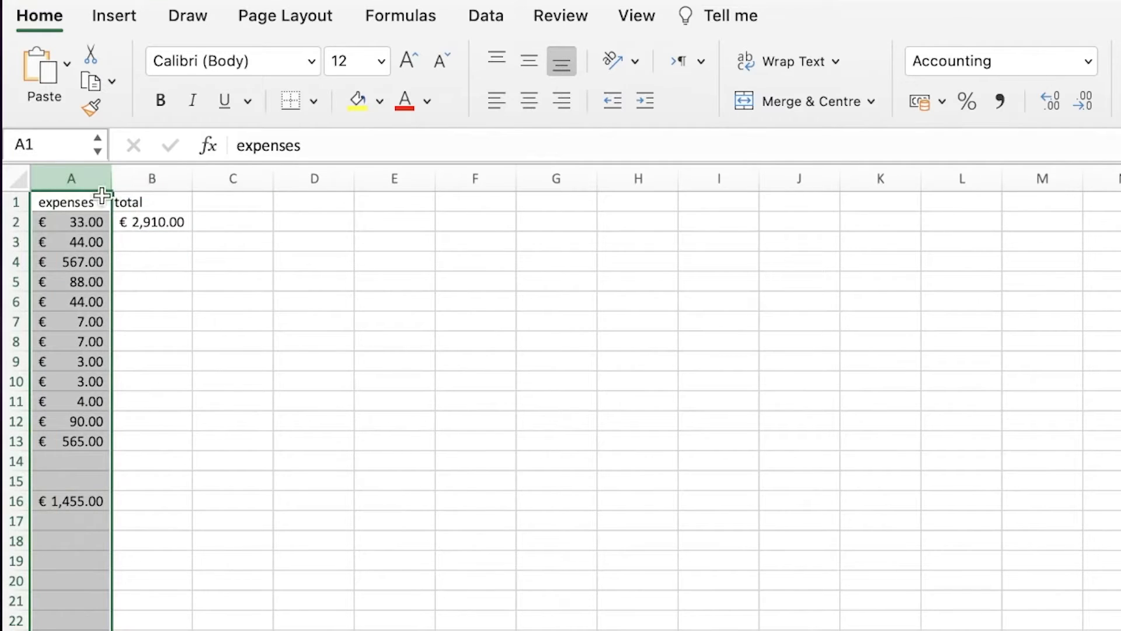
left_click(153, 180)
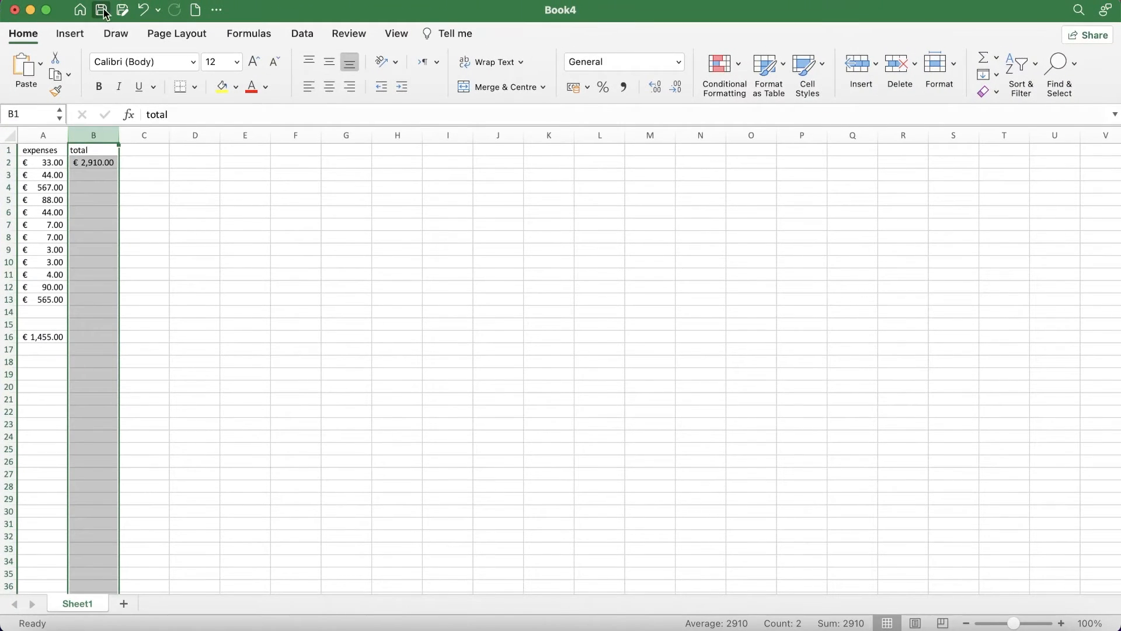
Create a new workbook from the Channel Marketing Budget template
left_click(81, 10)
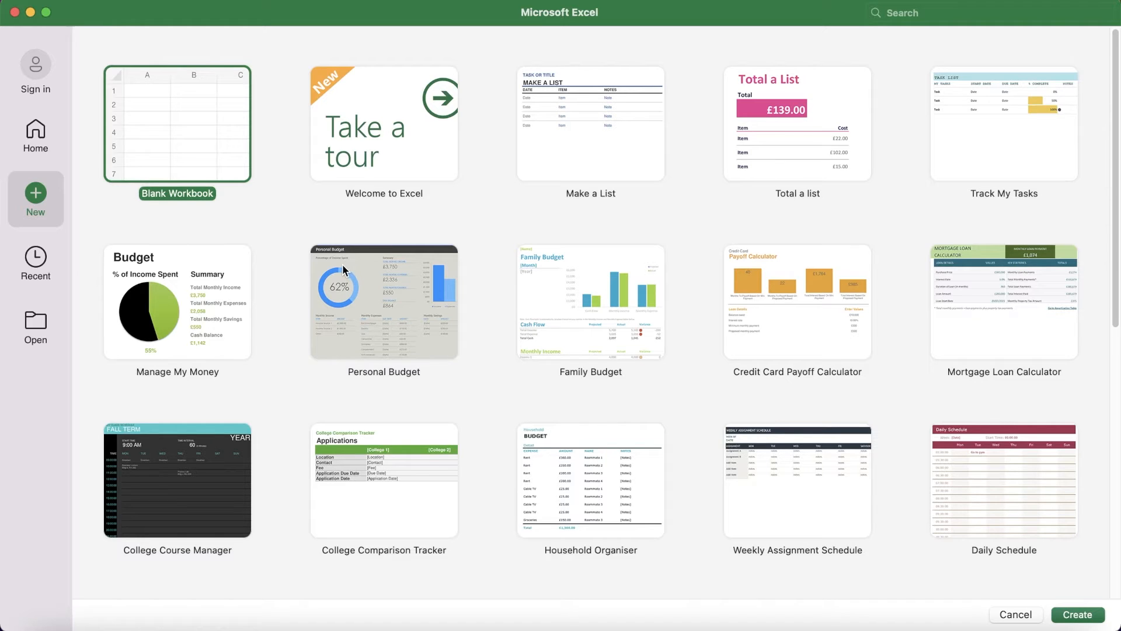
scroll(1109, 368, "down", 3)
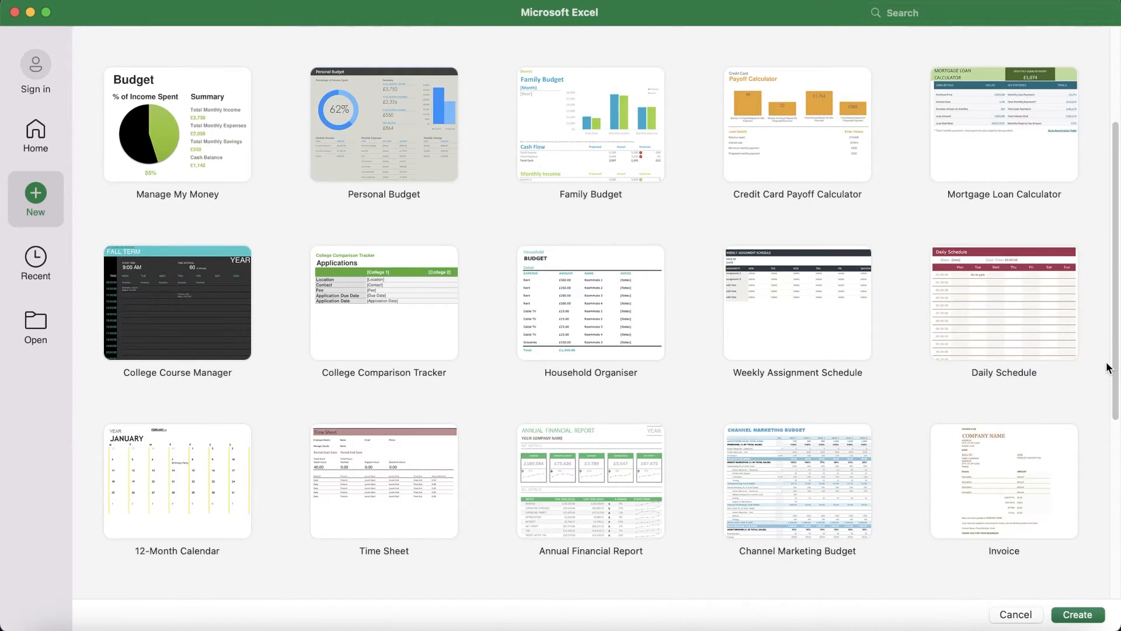
double_click(784, 461)
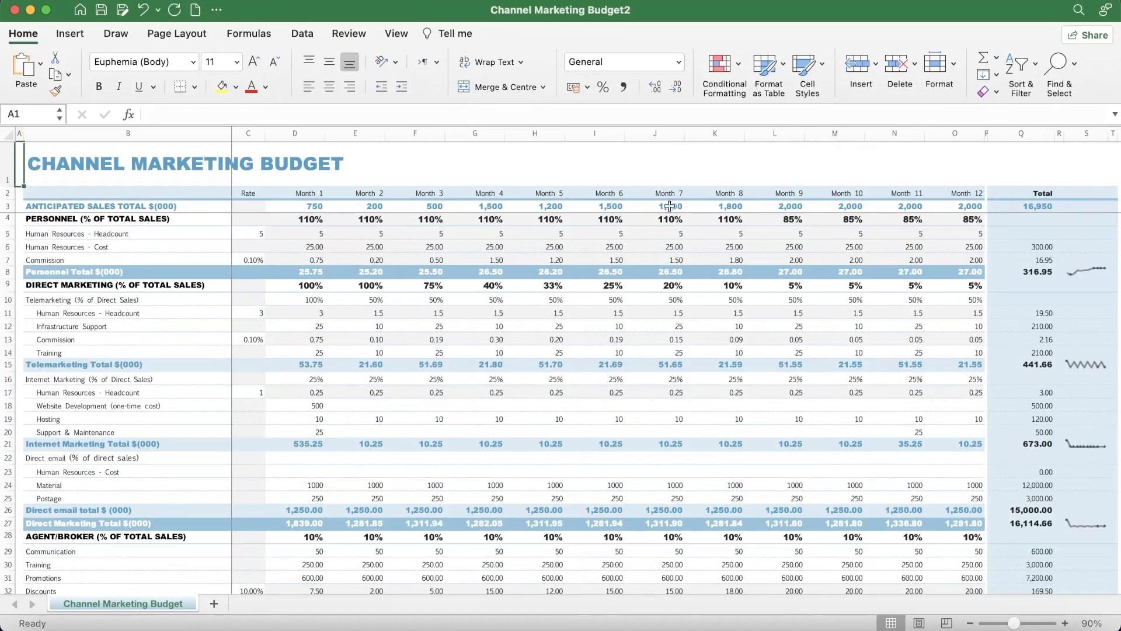
Look through the budget down to the total marketing budget row and inspect the whole Month 10 column
scroll(688, 231, "down", 15)
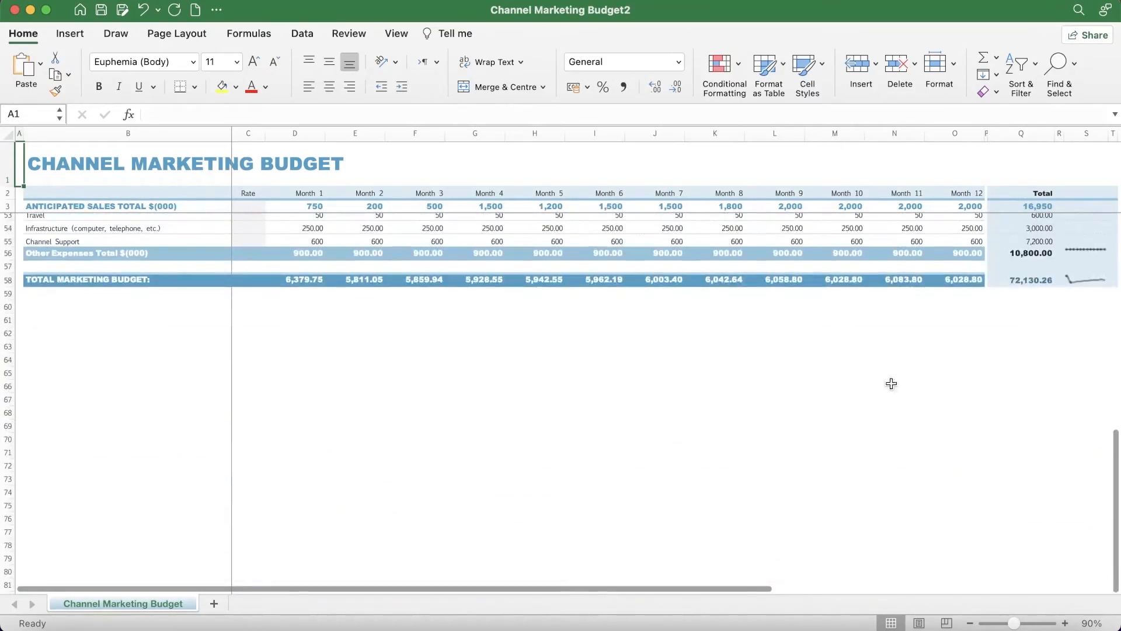
scroll(892, 383, "up", 10)
scroll(838, 260, "up", 5)
left_click(860, 197)
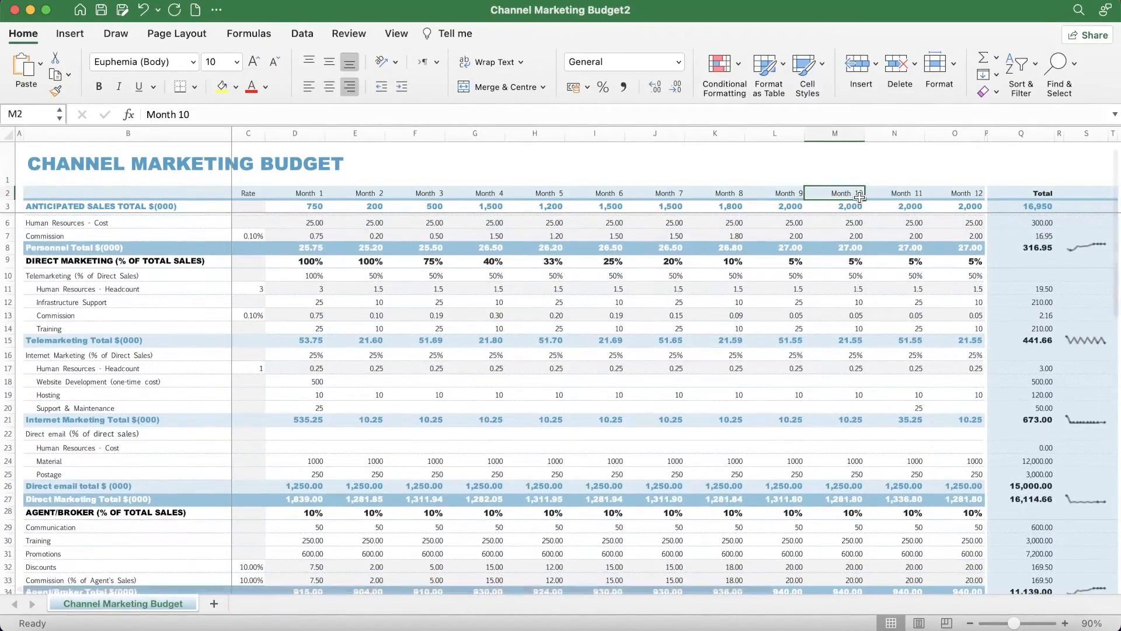
scroll(860, 197, "up", 2)
left_click(837, 132)
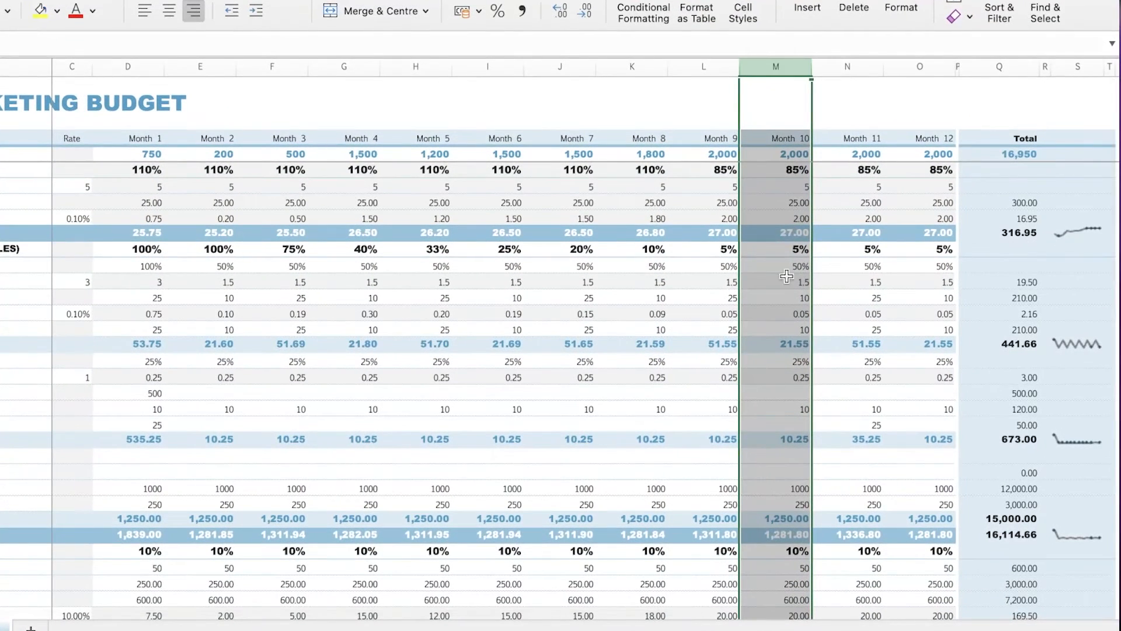
left_click(655, 119)
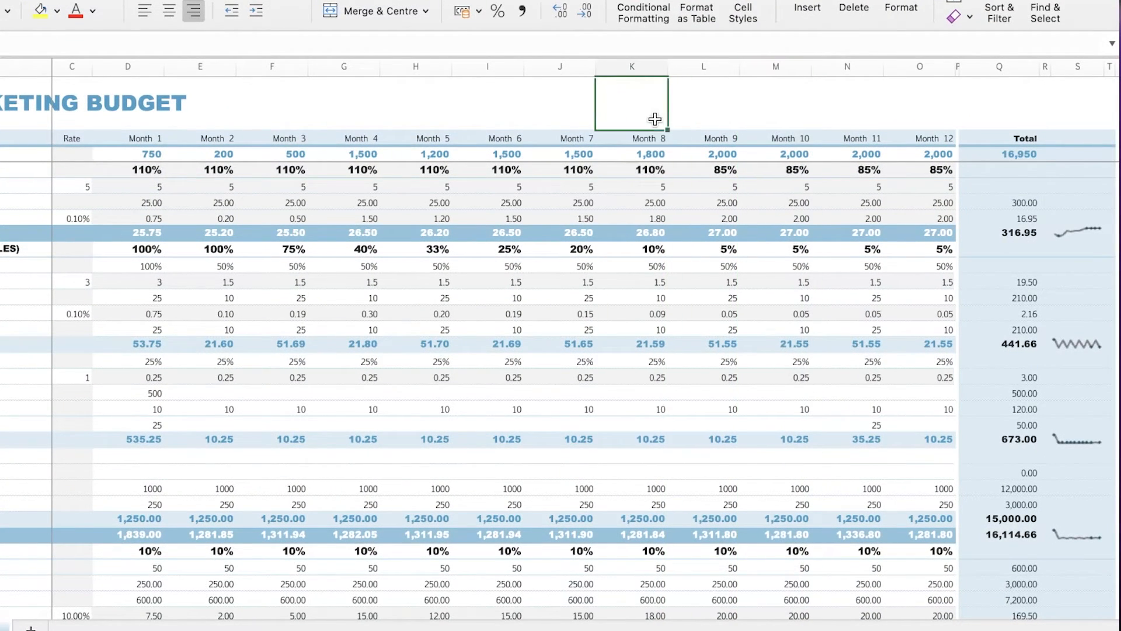
Insert the recommended Line chart for the Month 10 data, from its heading in M2 down to the total marketing budget row
left_click(781, 138)
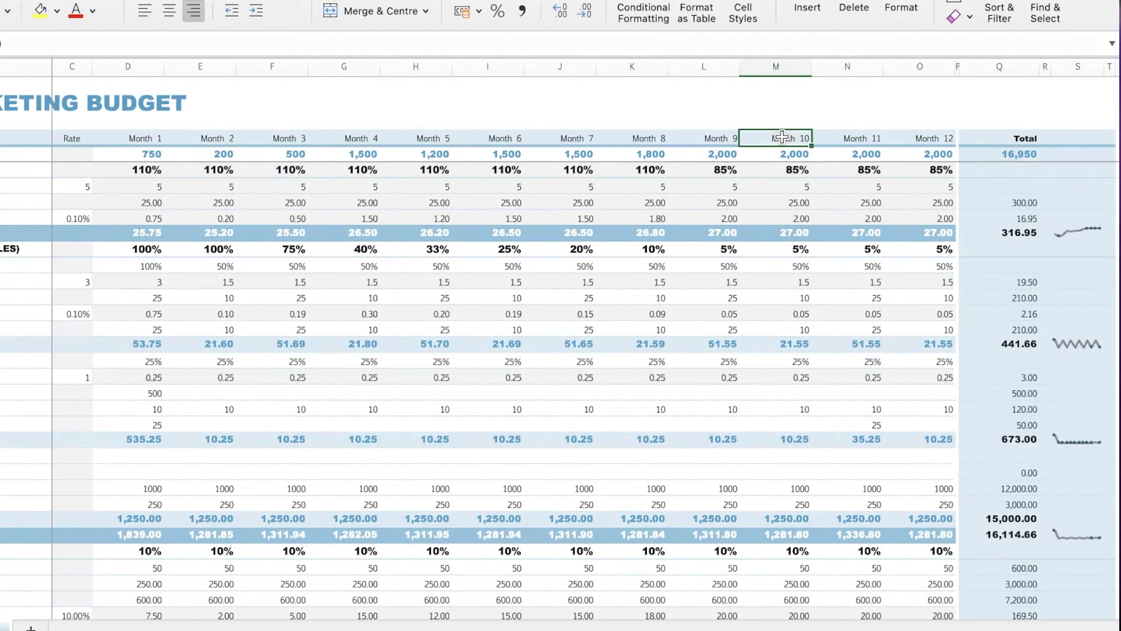
left_click_drag(782, 137, 770, 202)
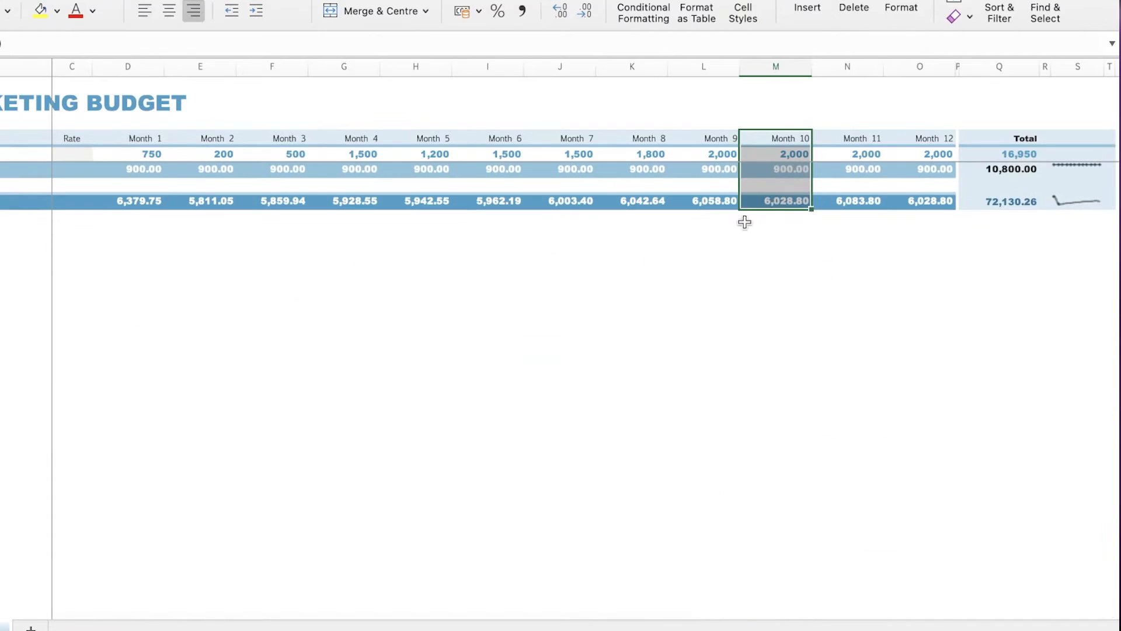
left_click(1, 1)
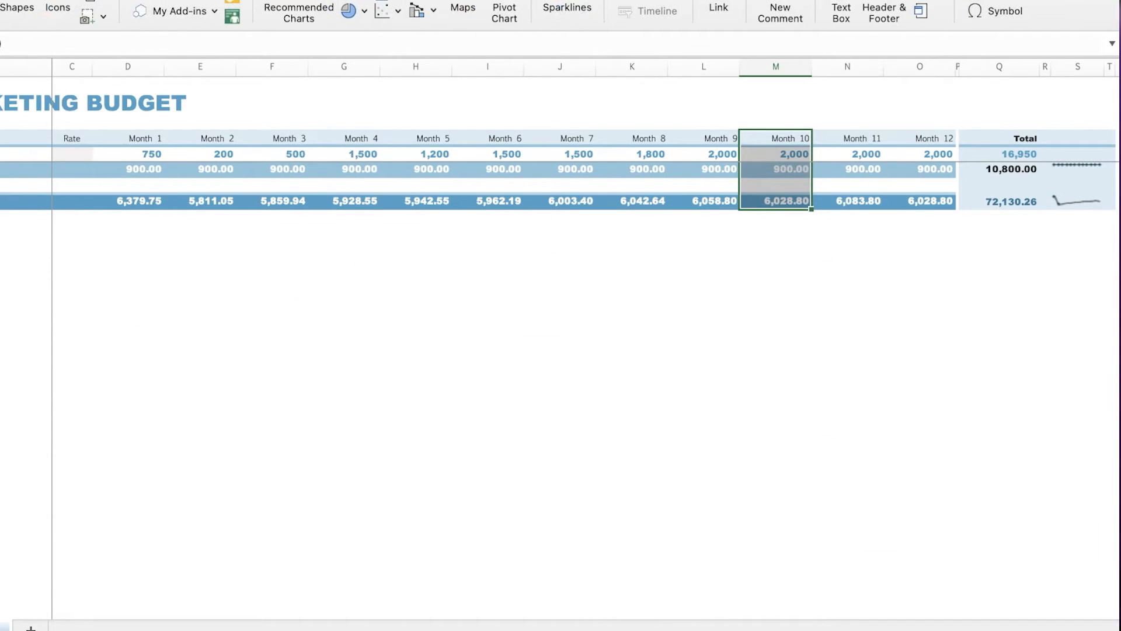
left_click(295, 22)
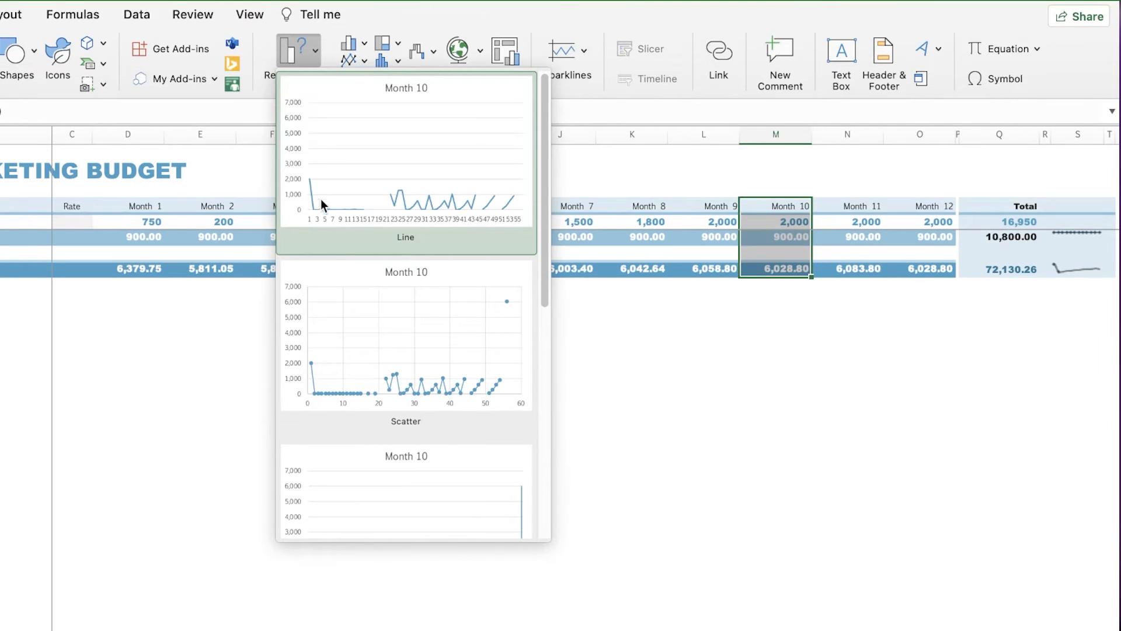
scroll(321, 199, "down", 8)
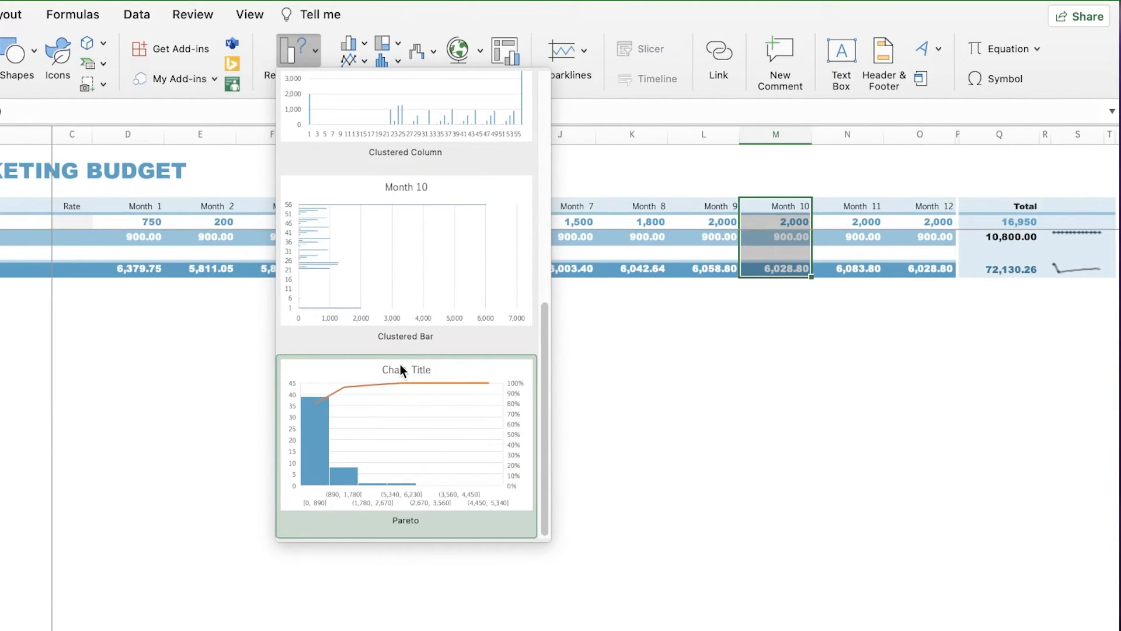
scroll(461, 411, "up", 4)
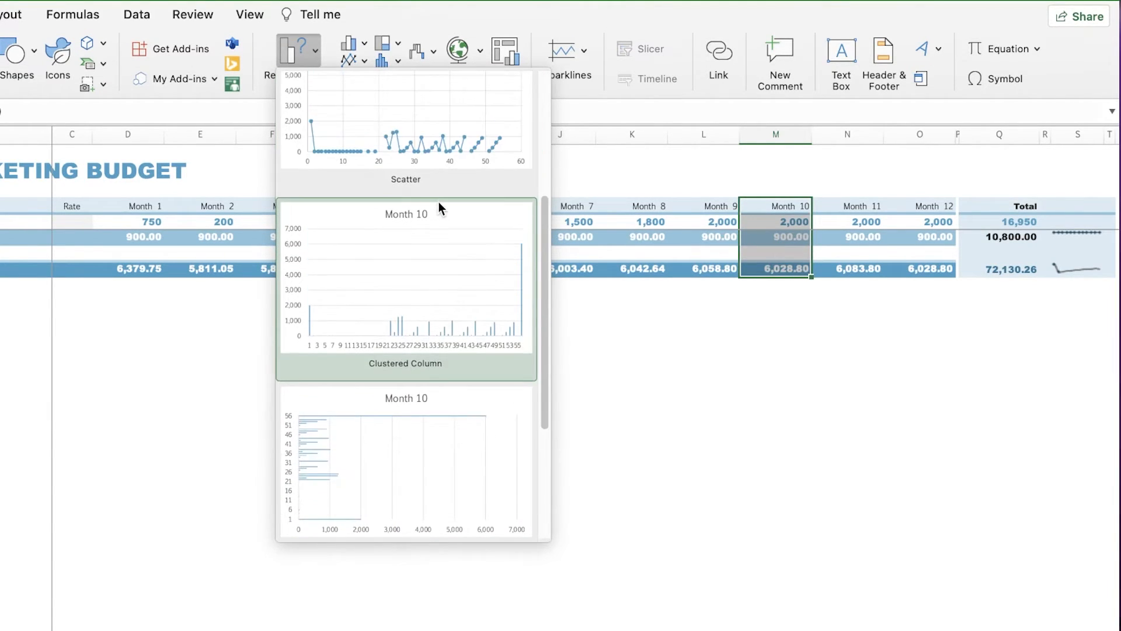
scroll(439, 202, "up", 4)
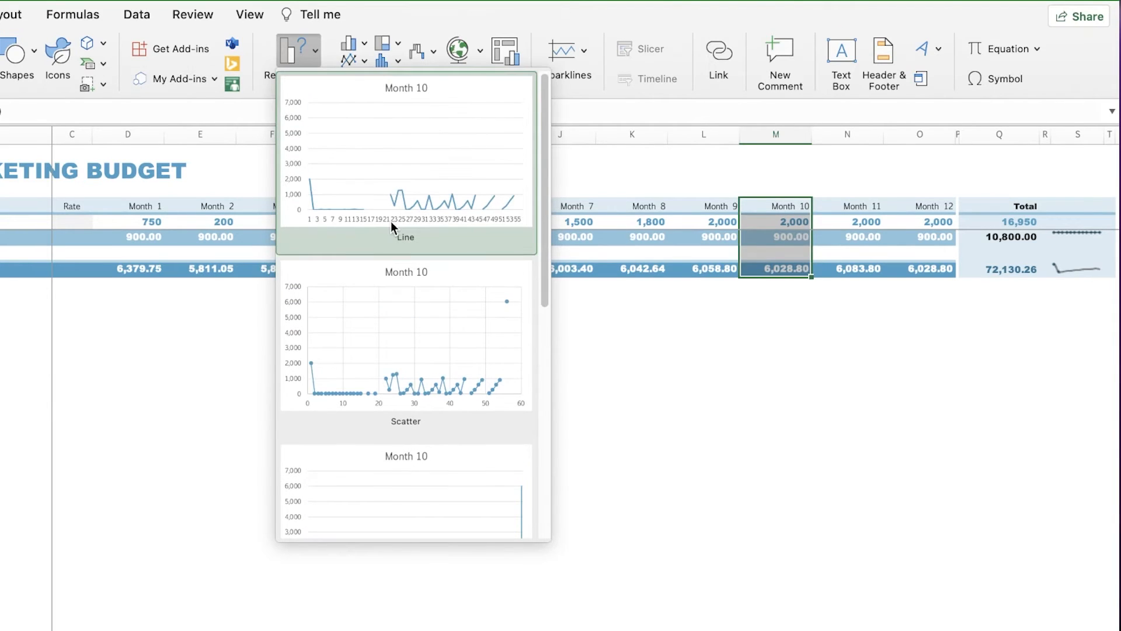
left_click(436, 175)
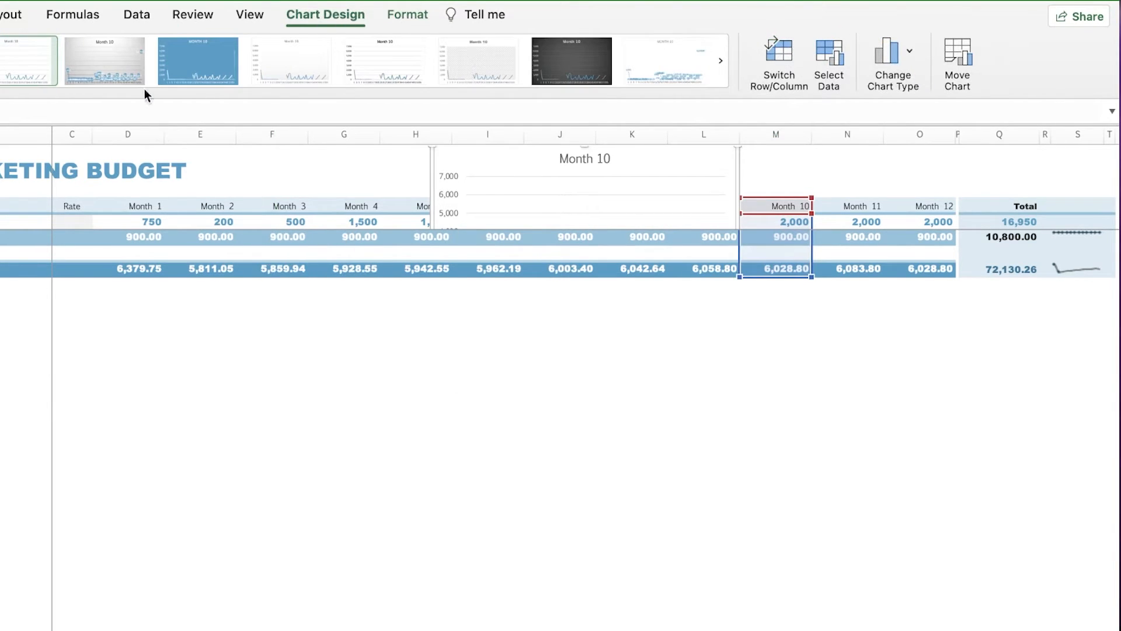
Move the Month 10 line chart out of the frozen heading rows, down over columns J to M in the budget data
scroll(461, 460, "up", 10)
left_click_drag(586, 209, 564, 455)
scroll(574, 237, "up", 10)
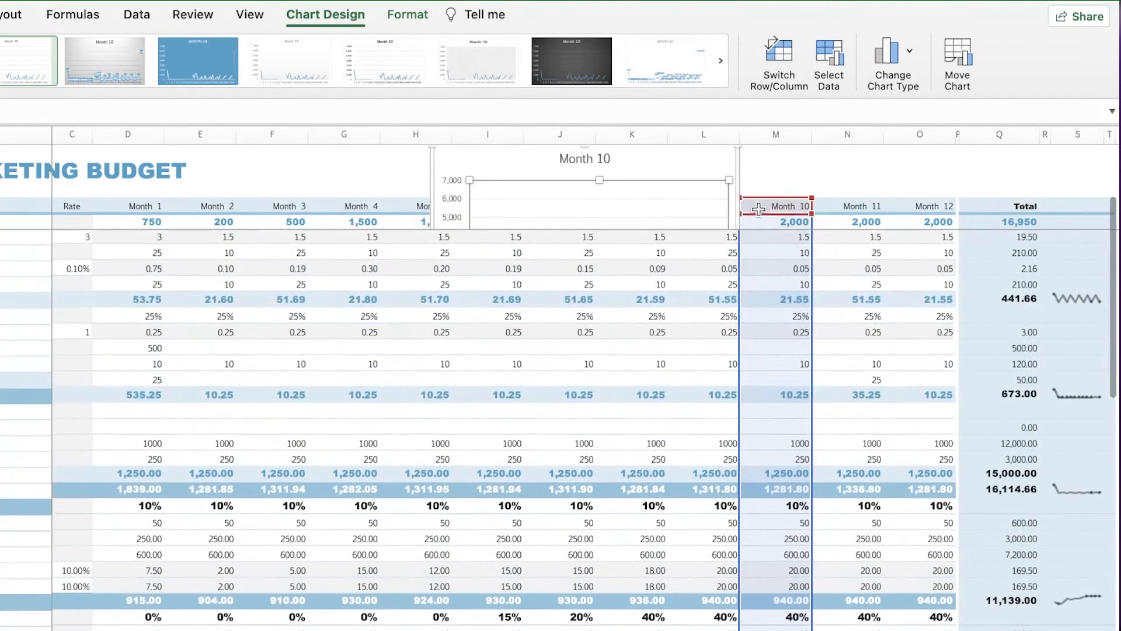
left_click_drag(651, 163, 785, 591)
scroll(538, 393, "down", 10)
scroll(545, 233, "up", 6)
scroll(546, 277, "up", 10)
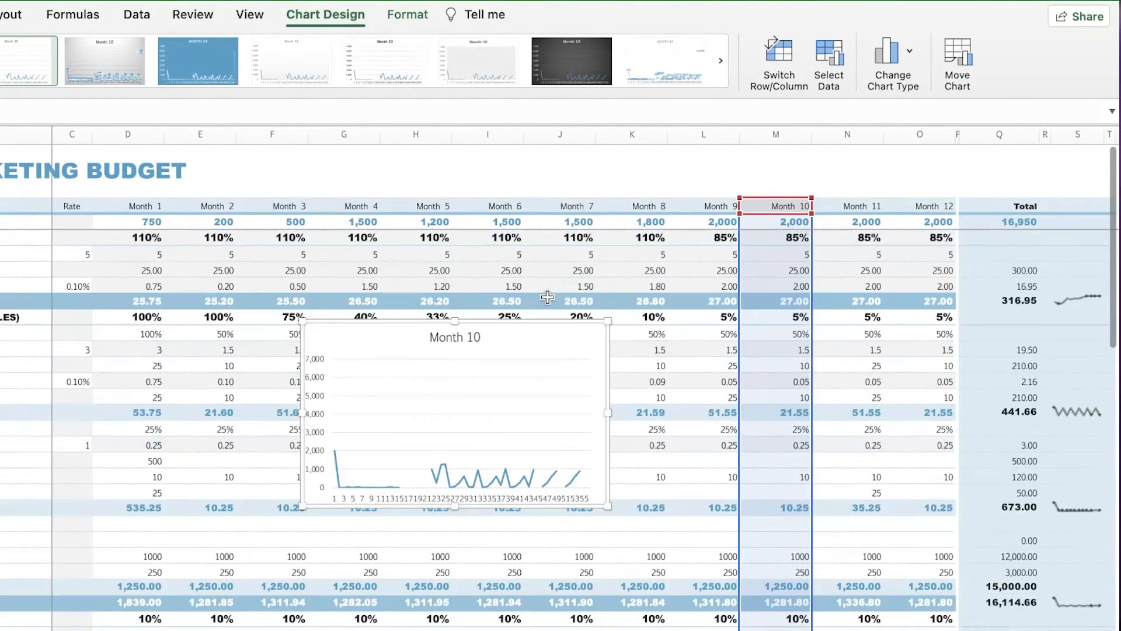
left_click_drag(493, 384, 498, 540)
left_click_drag(552, 316, 741, 275)
scroll(727, 342, "up", 5)
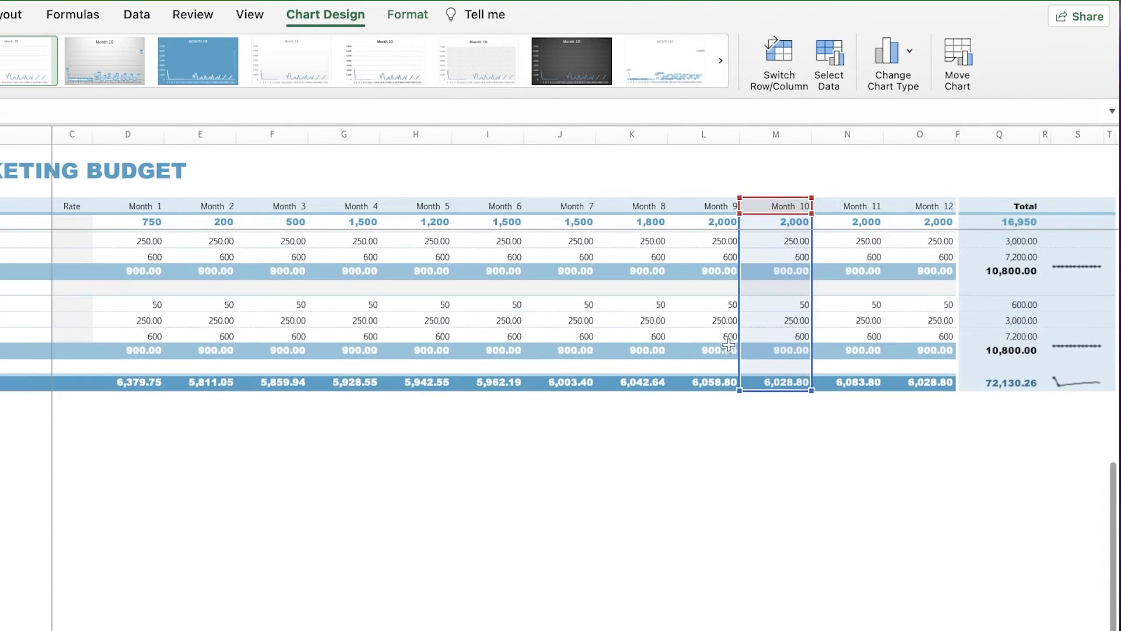
Enlarge the Month 10 chart and place it over columns B to I, from about row 19 to row 58, beside its source data
left_click(784, 211)
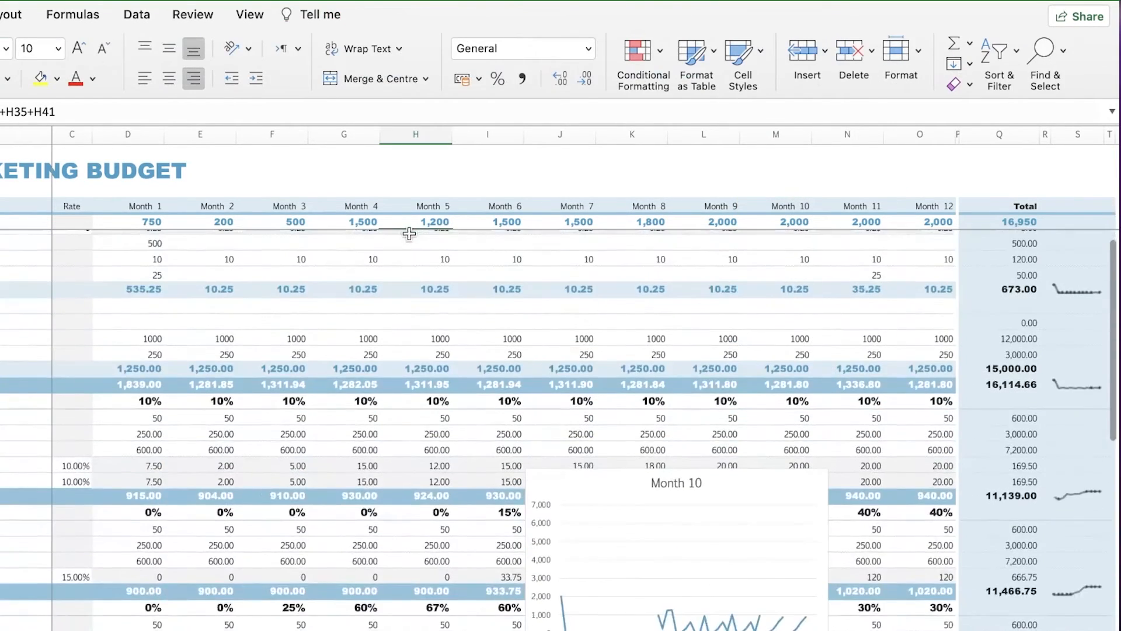
scroll(470, 401, "down", 10)
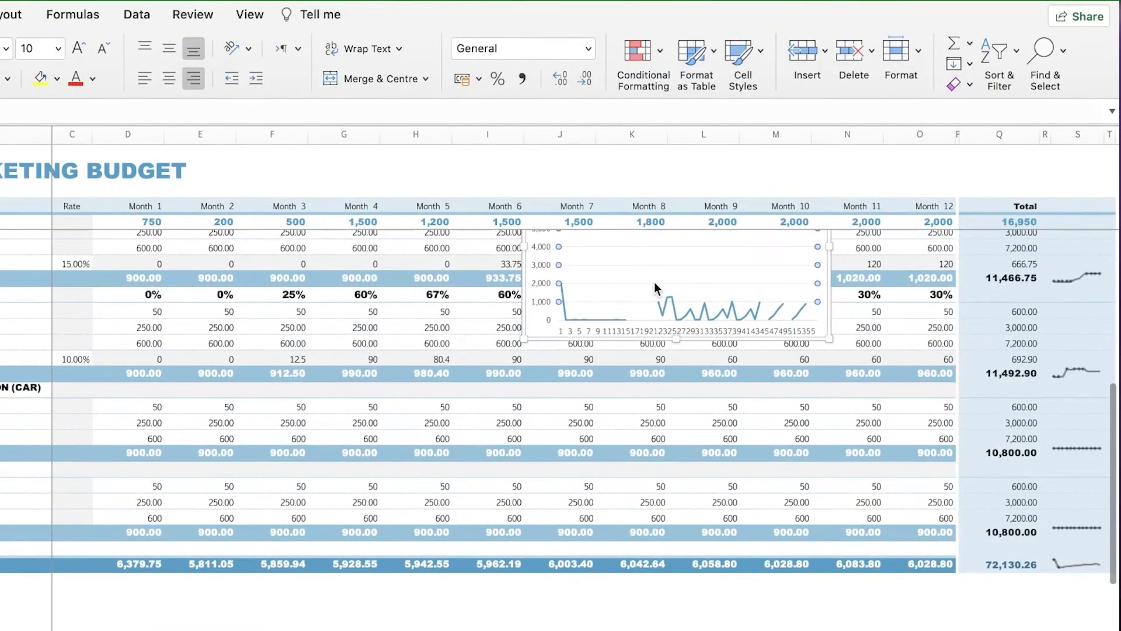
scroll(656, 283, "up", 5)
left_click(689, 438)
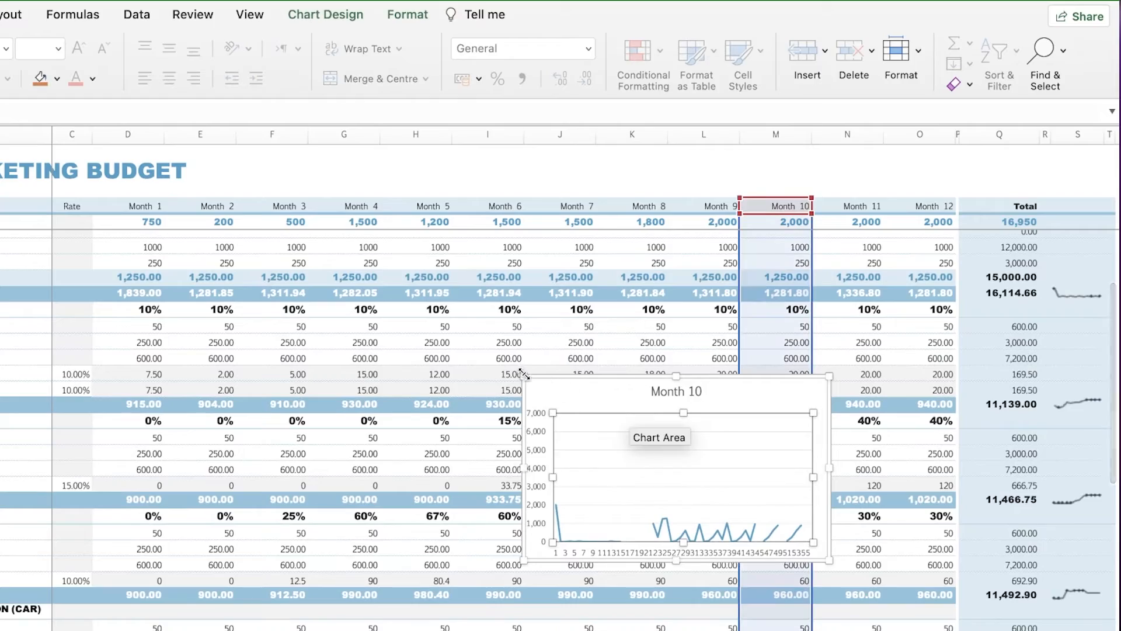
left_click_drag(616, 408, 239, 299)
left_click_drag(148, 264, 0, 148)
left_click_drag(386, 169, 405, 198)
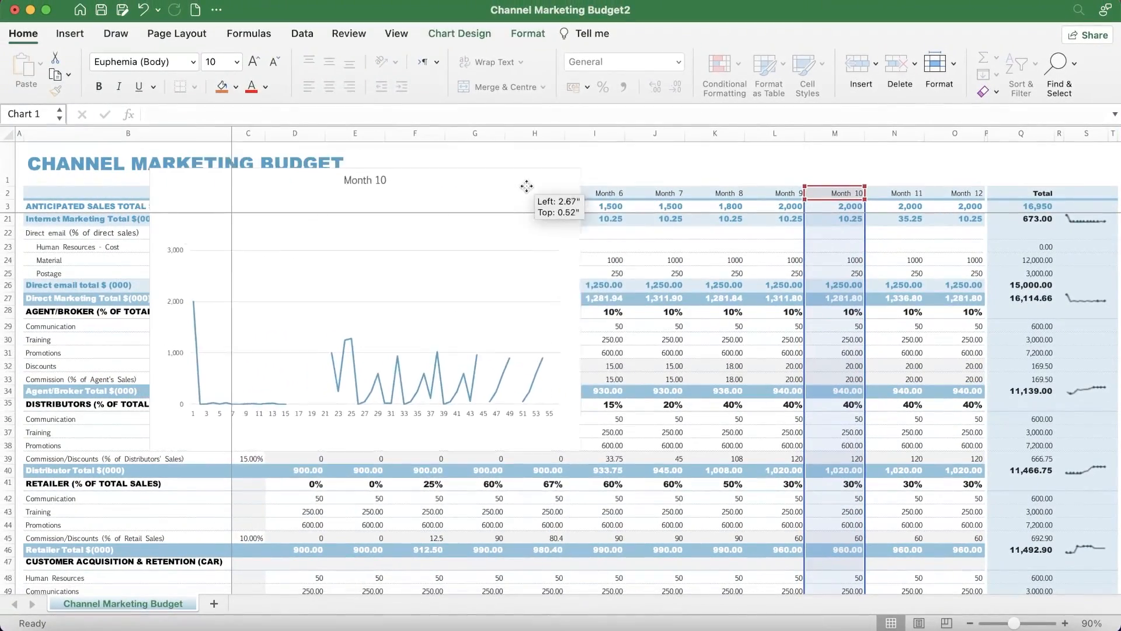
left_click_drag(527, 186, 556, 321)
scroll(516, 297, "up", 10)
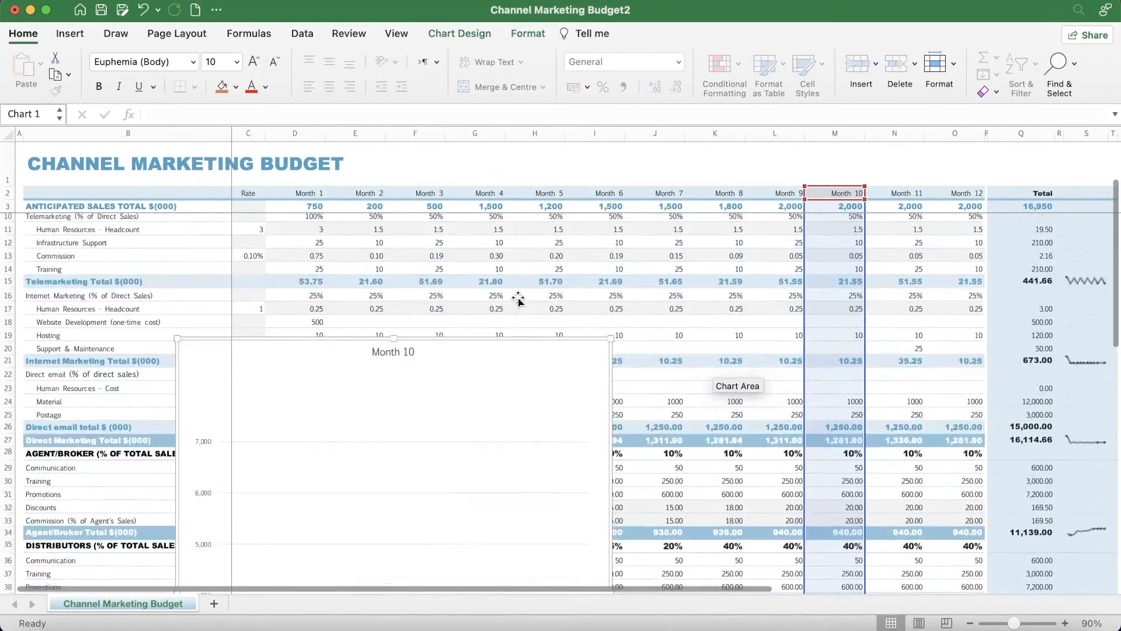
scroll(726, 325, "down", 7)
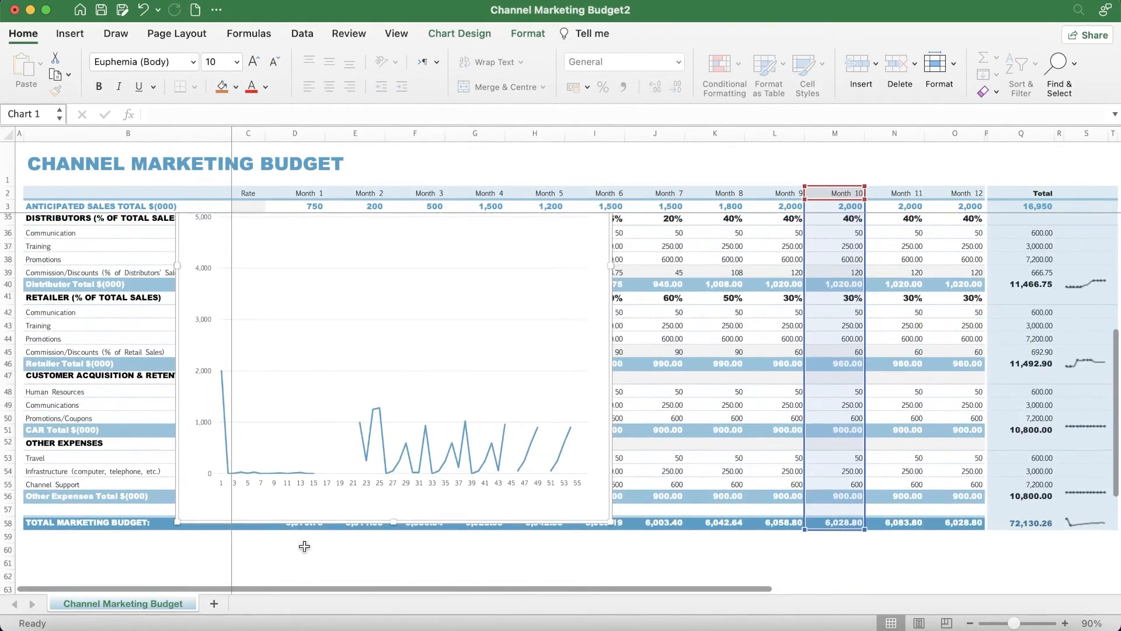
scroll(811, 263, "up", 1)
scroll(811, 262, "up", 6)
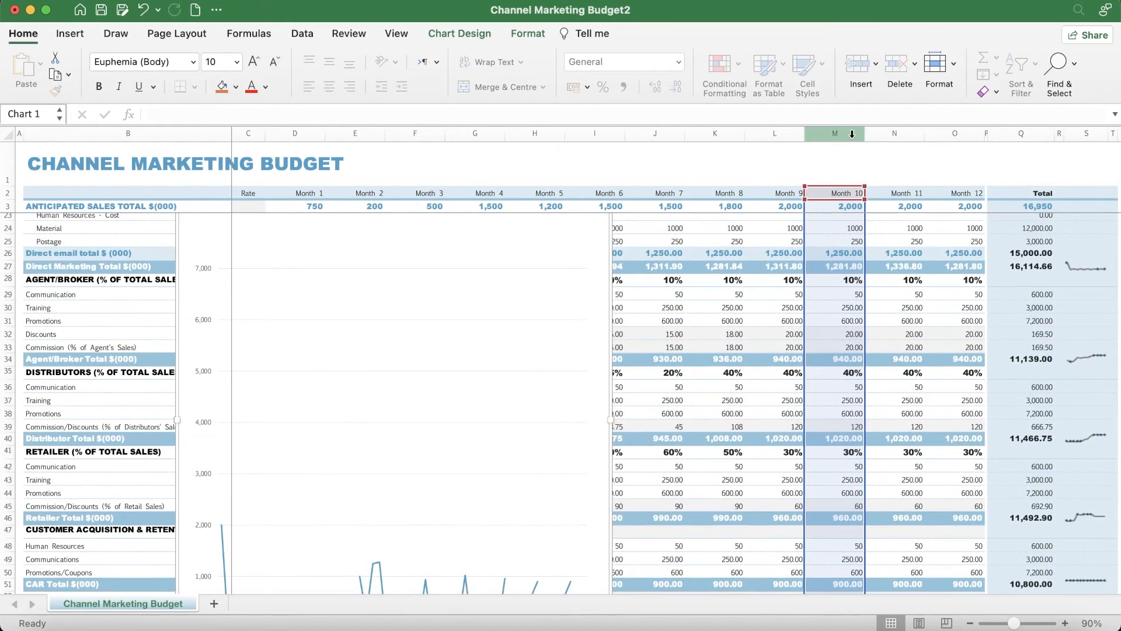
Open the gallery of new workbook templates
left_click(84, 15)
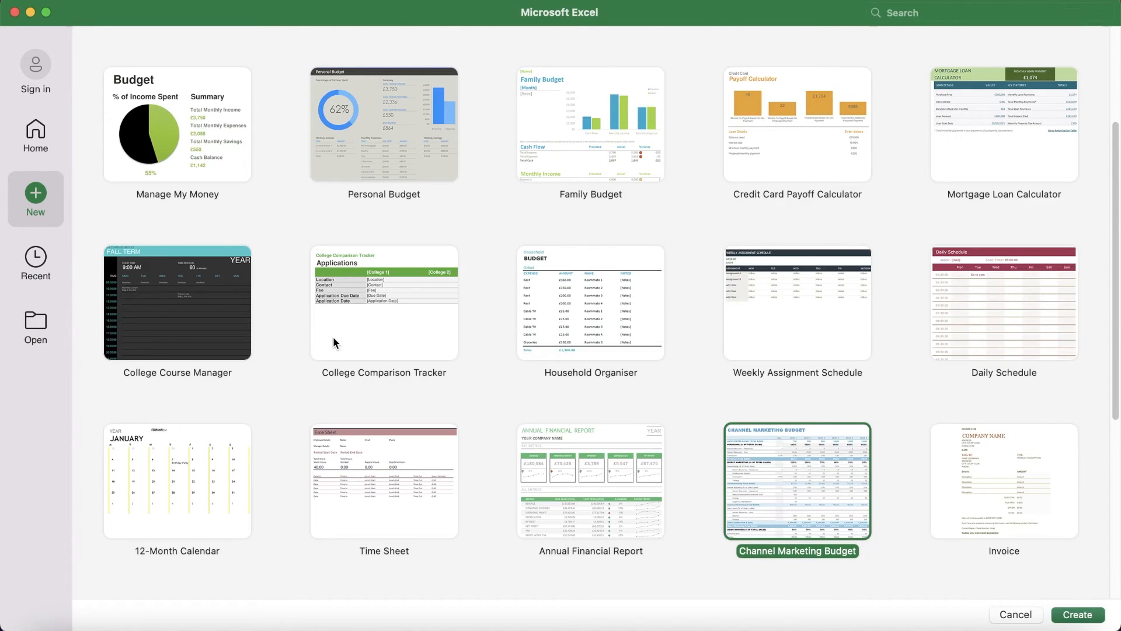